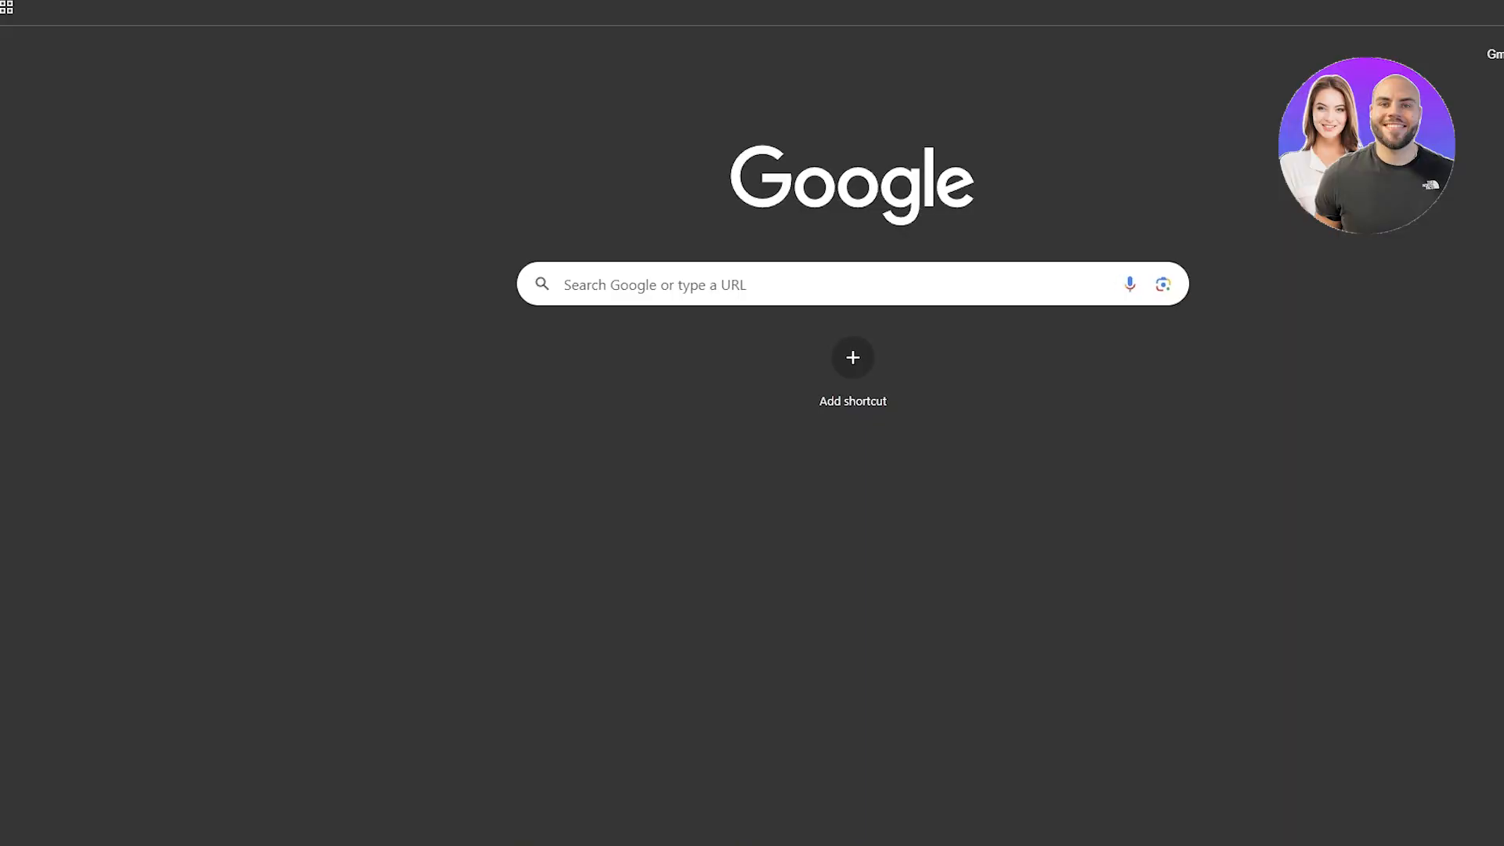
# Step: Open the Facebook home feed in the browser
pyautogui.write('f')
pyautogui.press('Return')
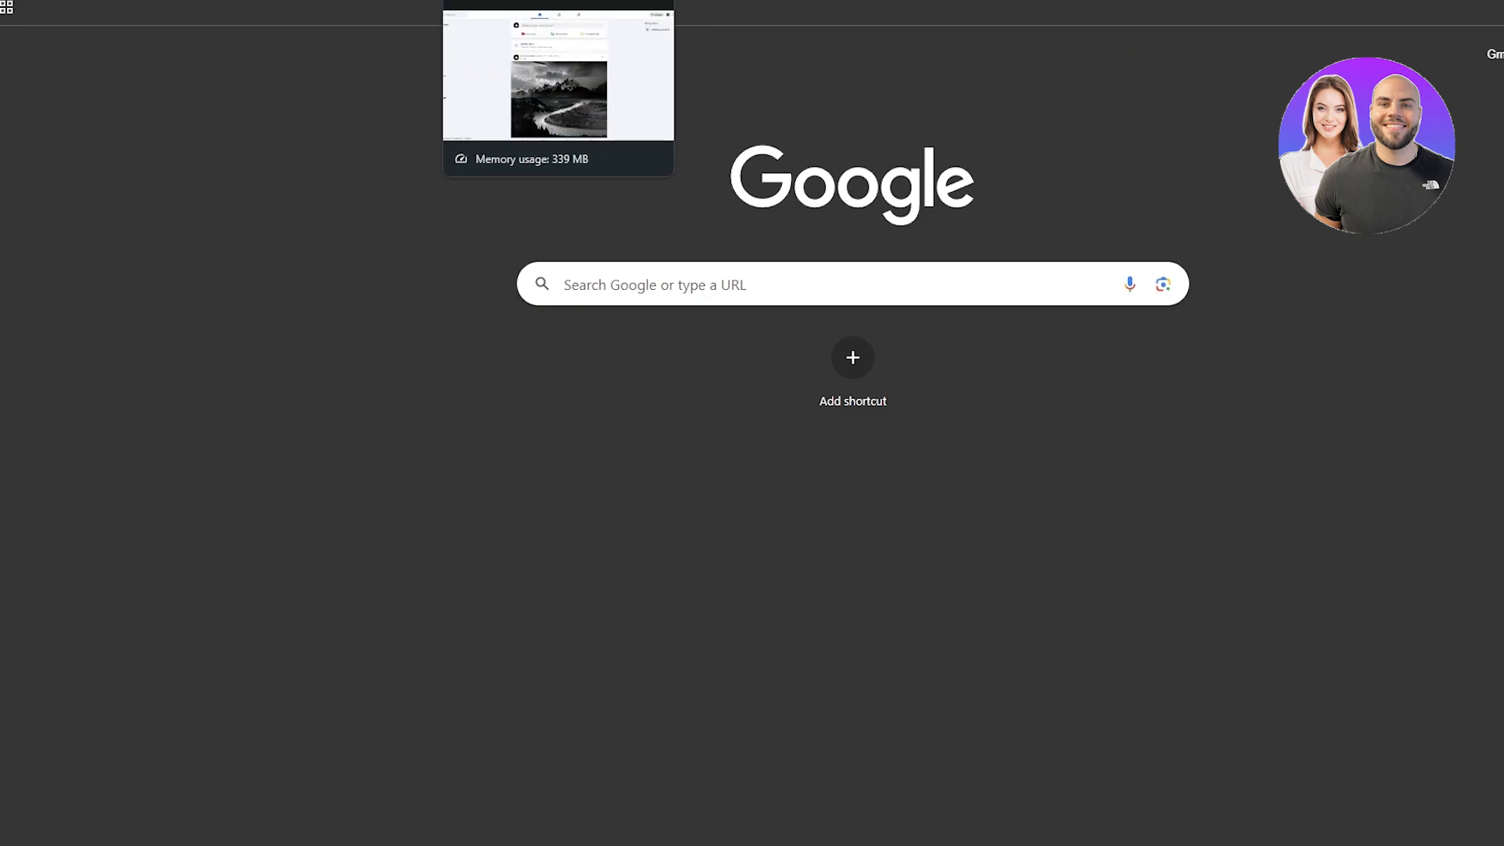
pyautogui.click(540, 0)
# Step: Open Facebook's form for creating a new Page and look at the account options
pyautogui.click(1481, 21)
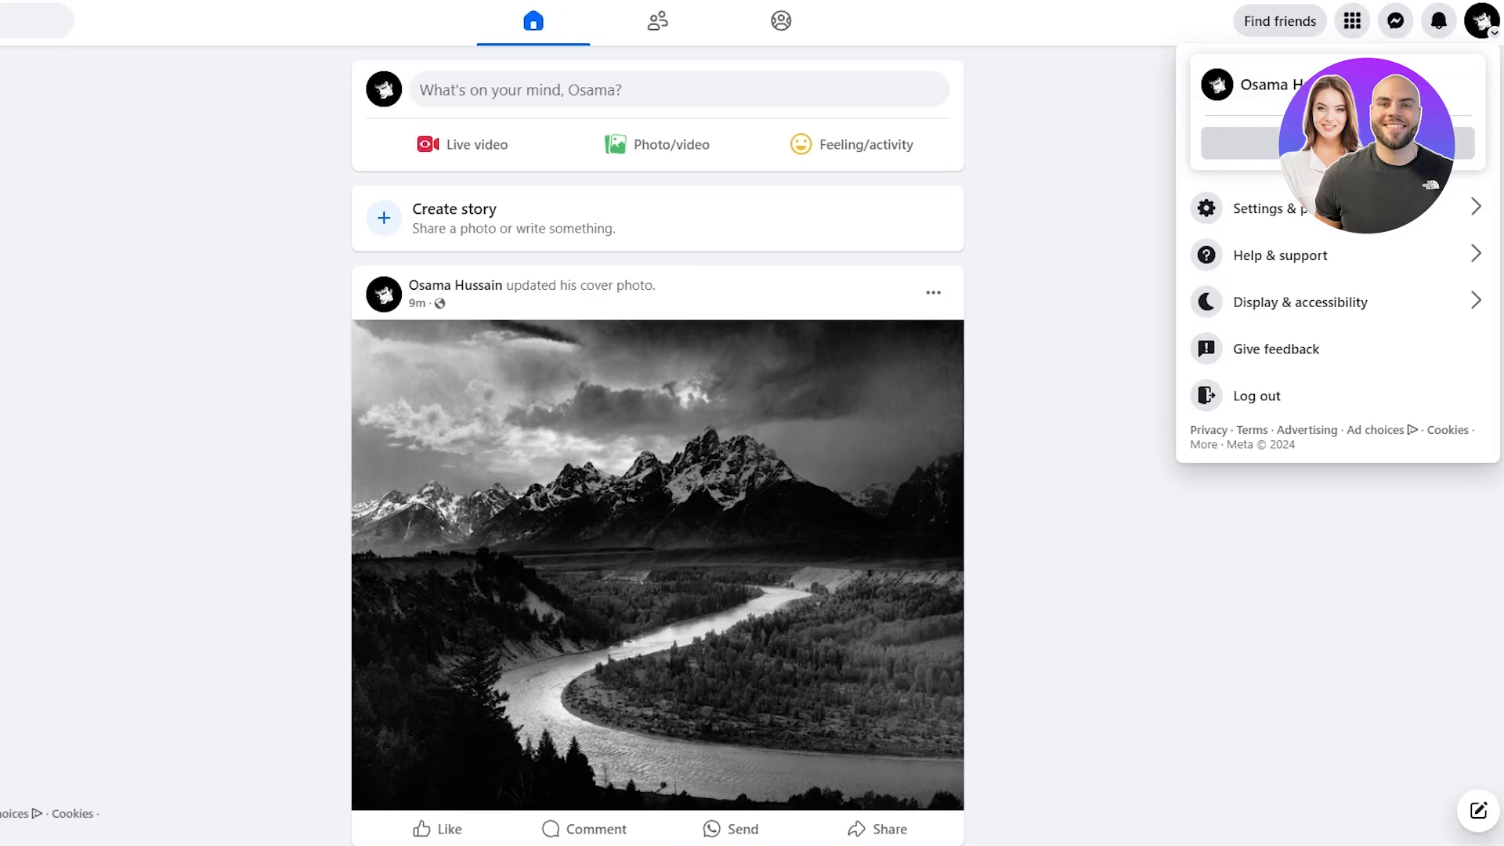
pyautogui.click(1481, 22)
pyautogui.click(1353, 22)
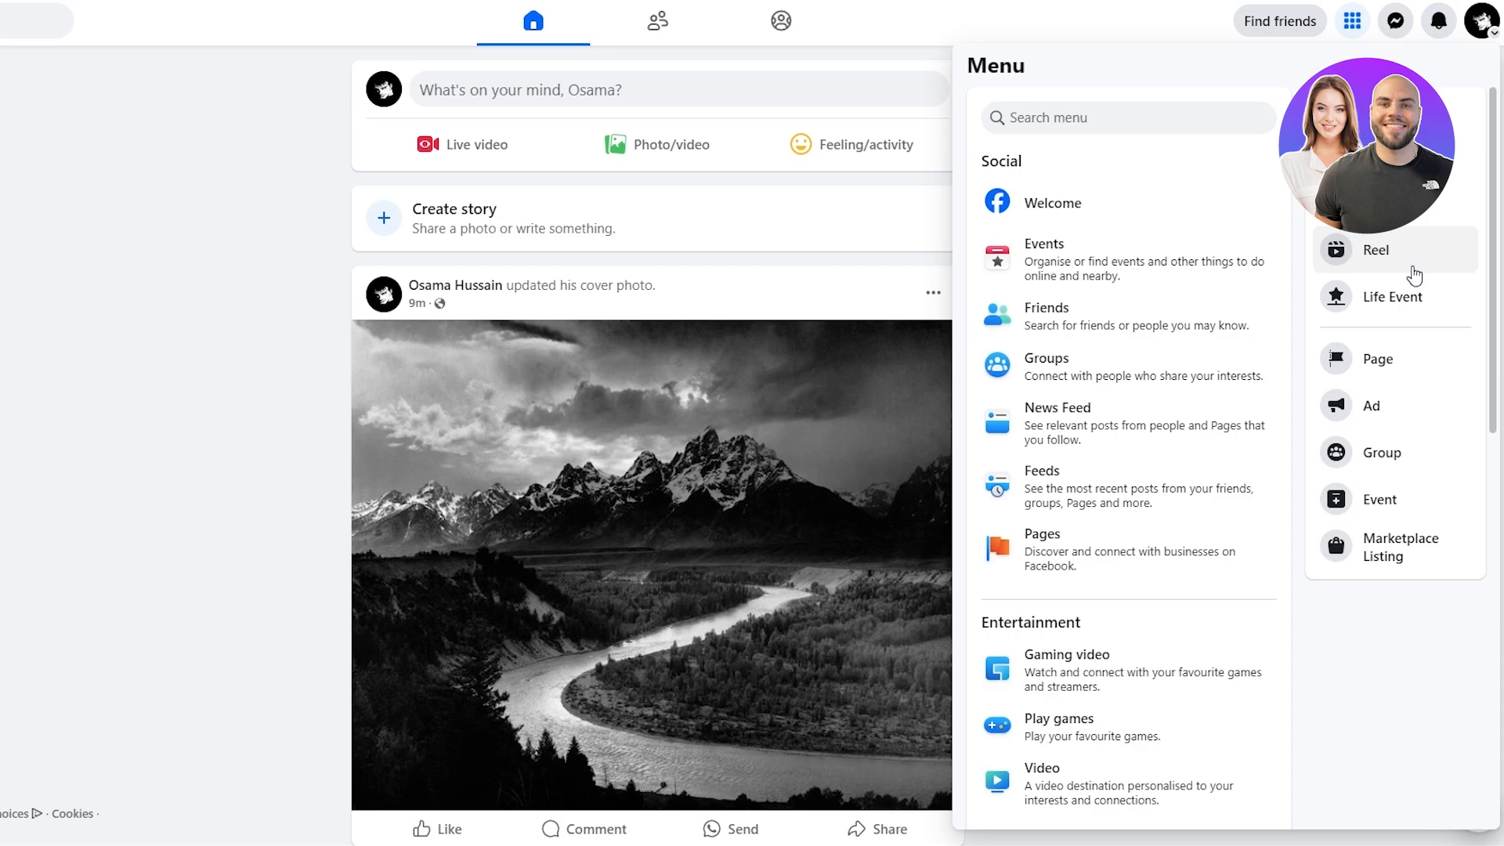
pyautogui.click(1372, 360)
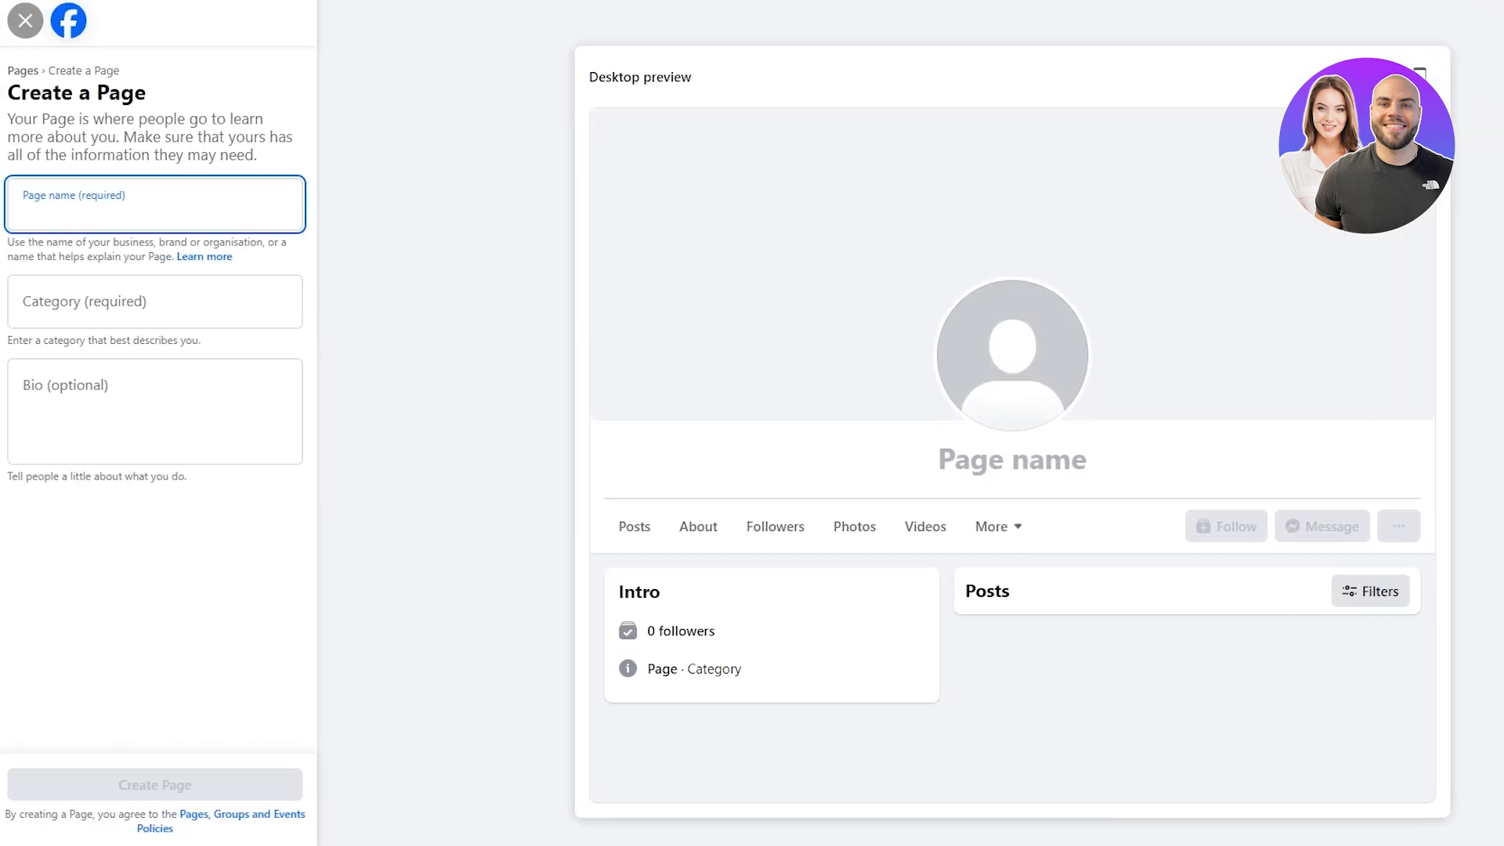
pyautogui.click(1485, 21)
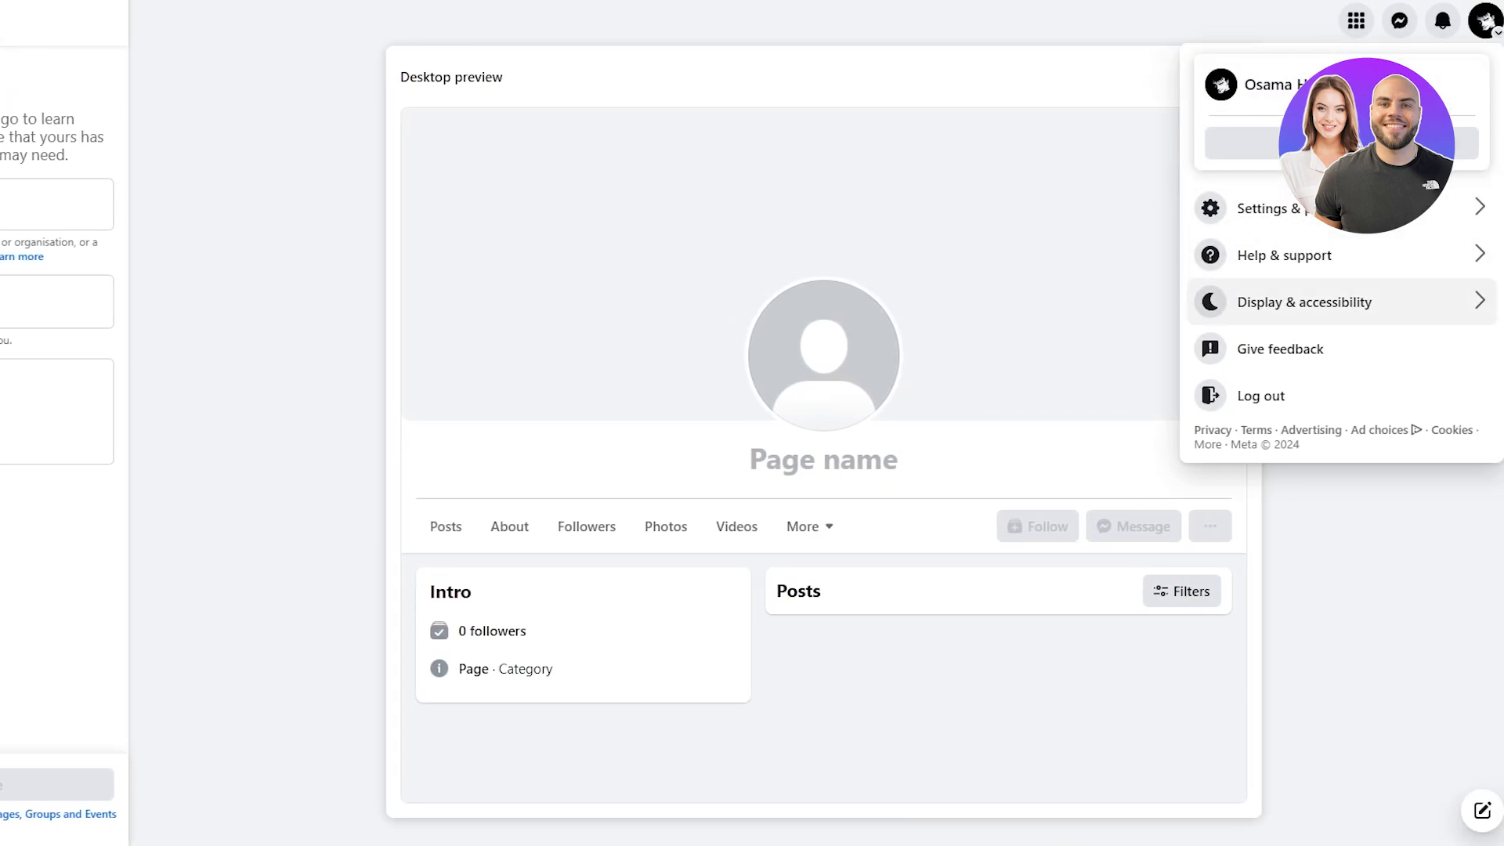
pyautogui.click(1367, 590)
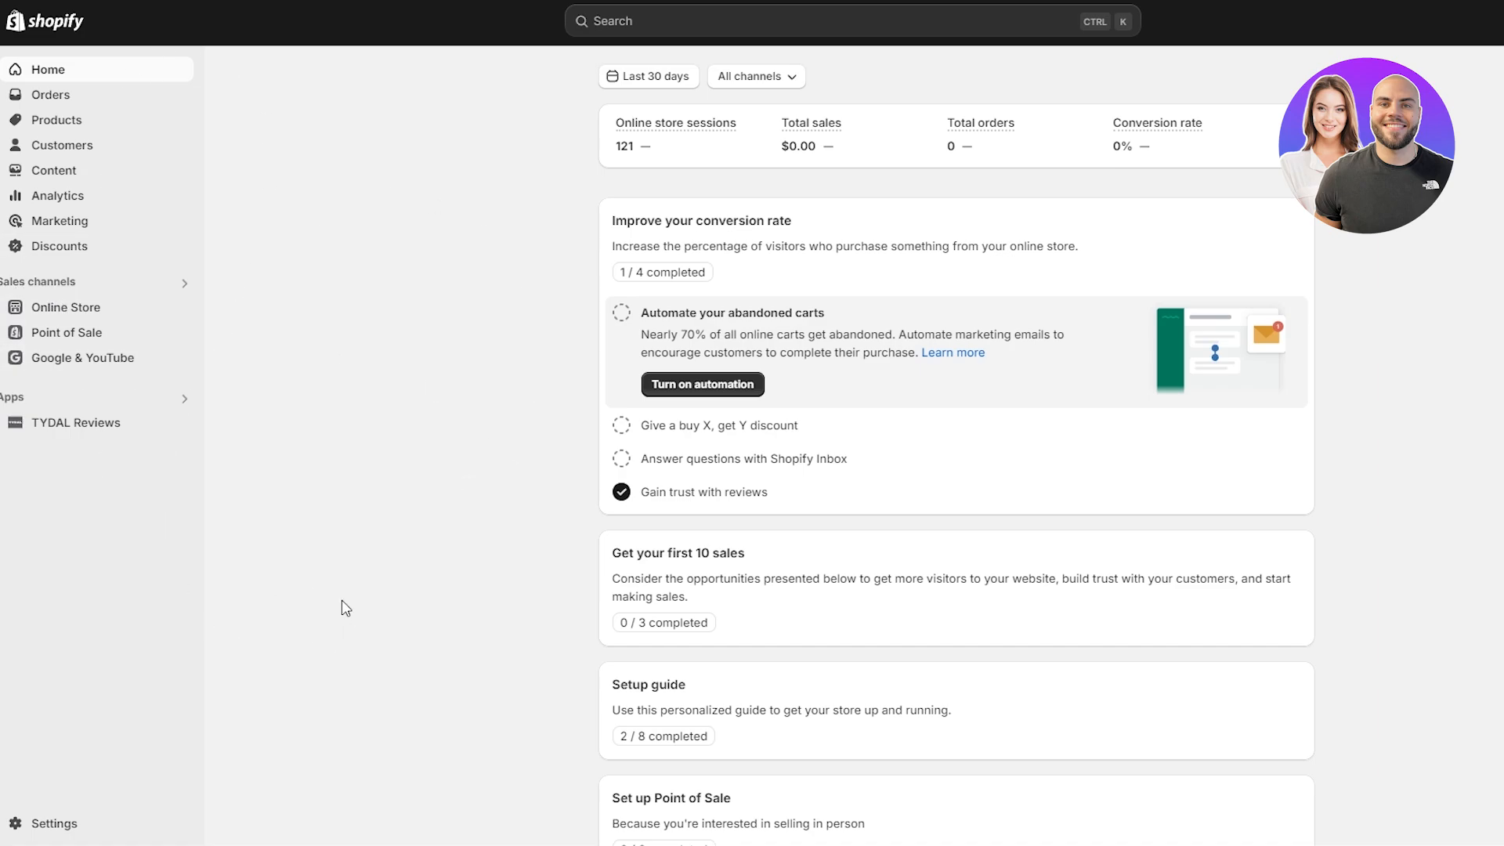
# Step: Switch to the Shopify admin and open the Shopify App Store from the recommended apps
pyautogui.click(182, 398)
pyautogui.click(644, 187)
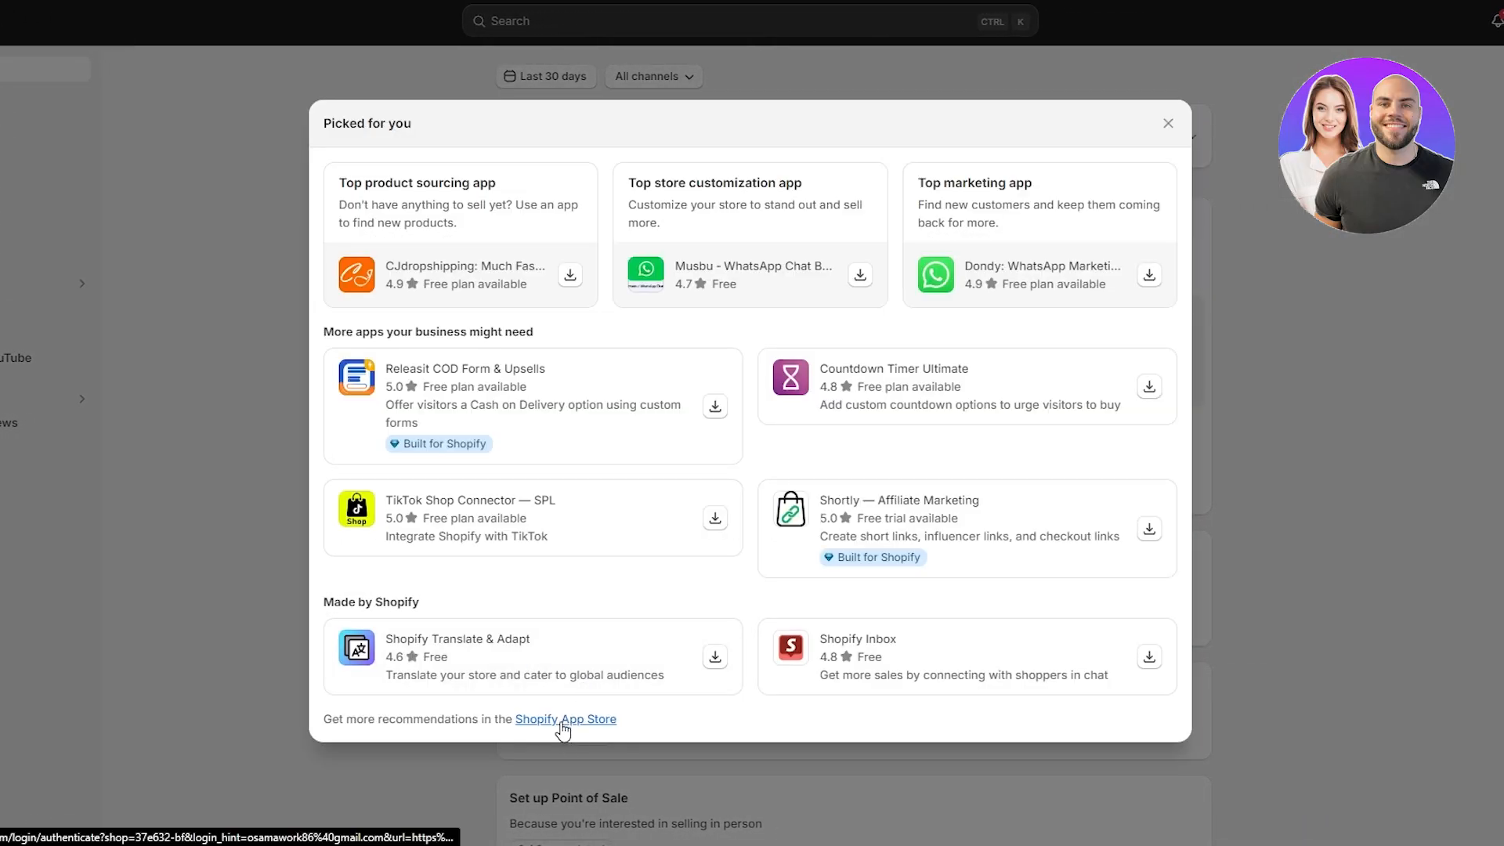
pyautogui.click(561, 720)
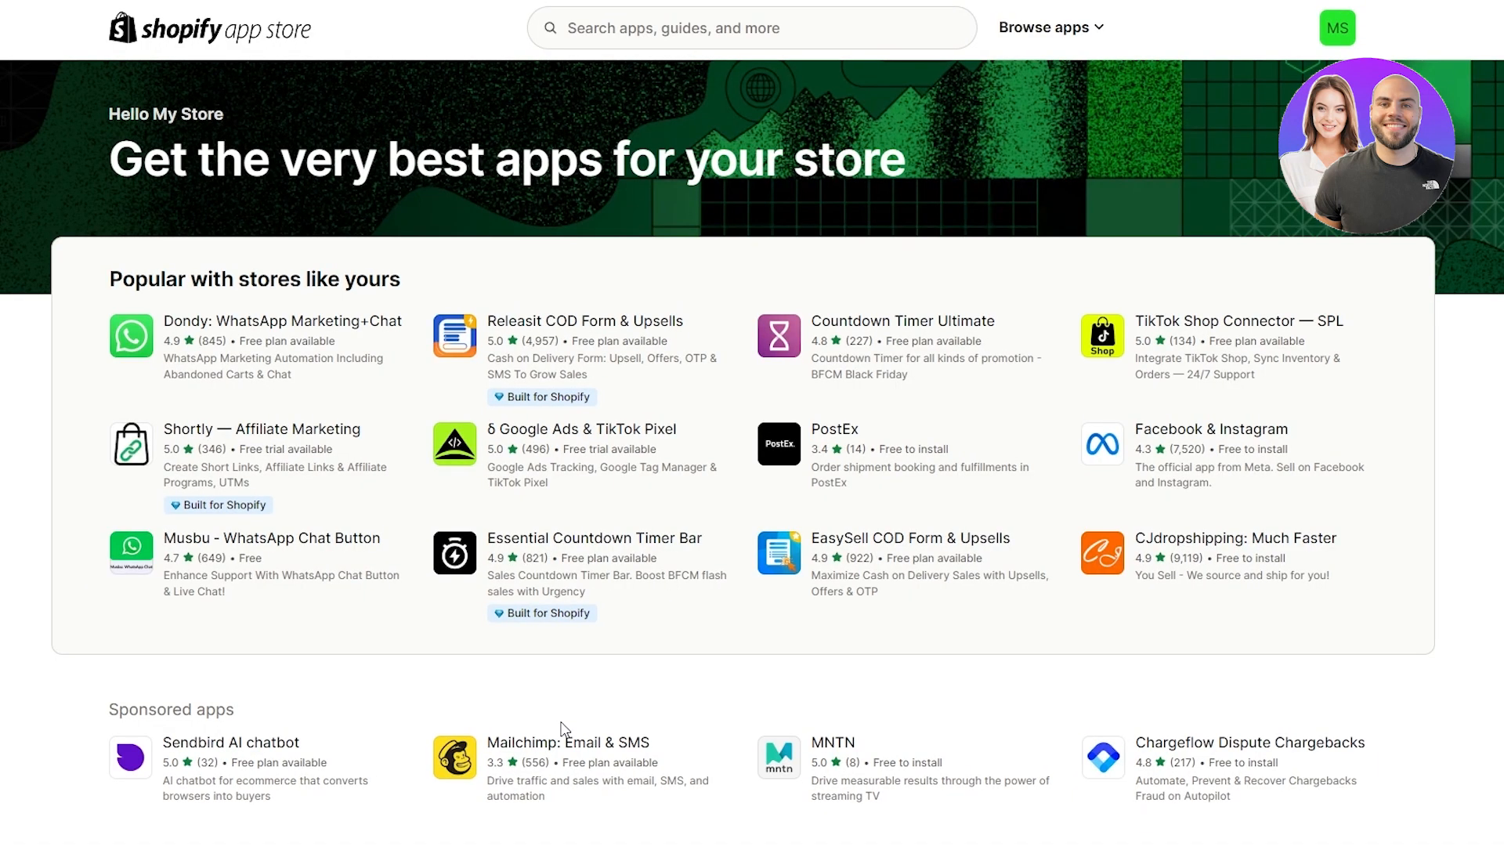
# Step: Search the Shopify App Store for "facebook"
pyautogui.click(756, 38)
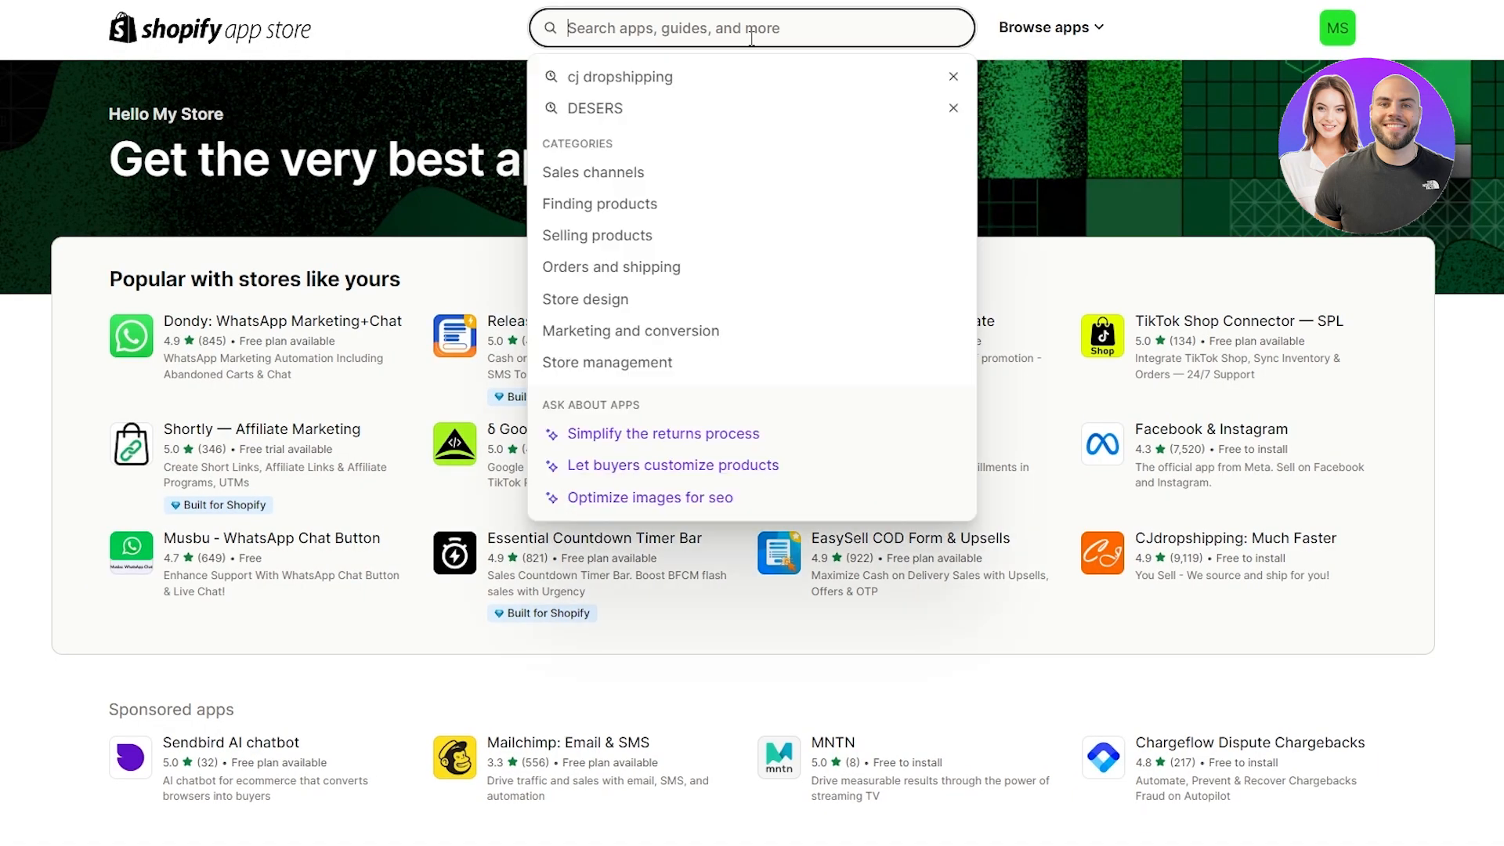
pyautogui.write('faceb')
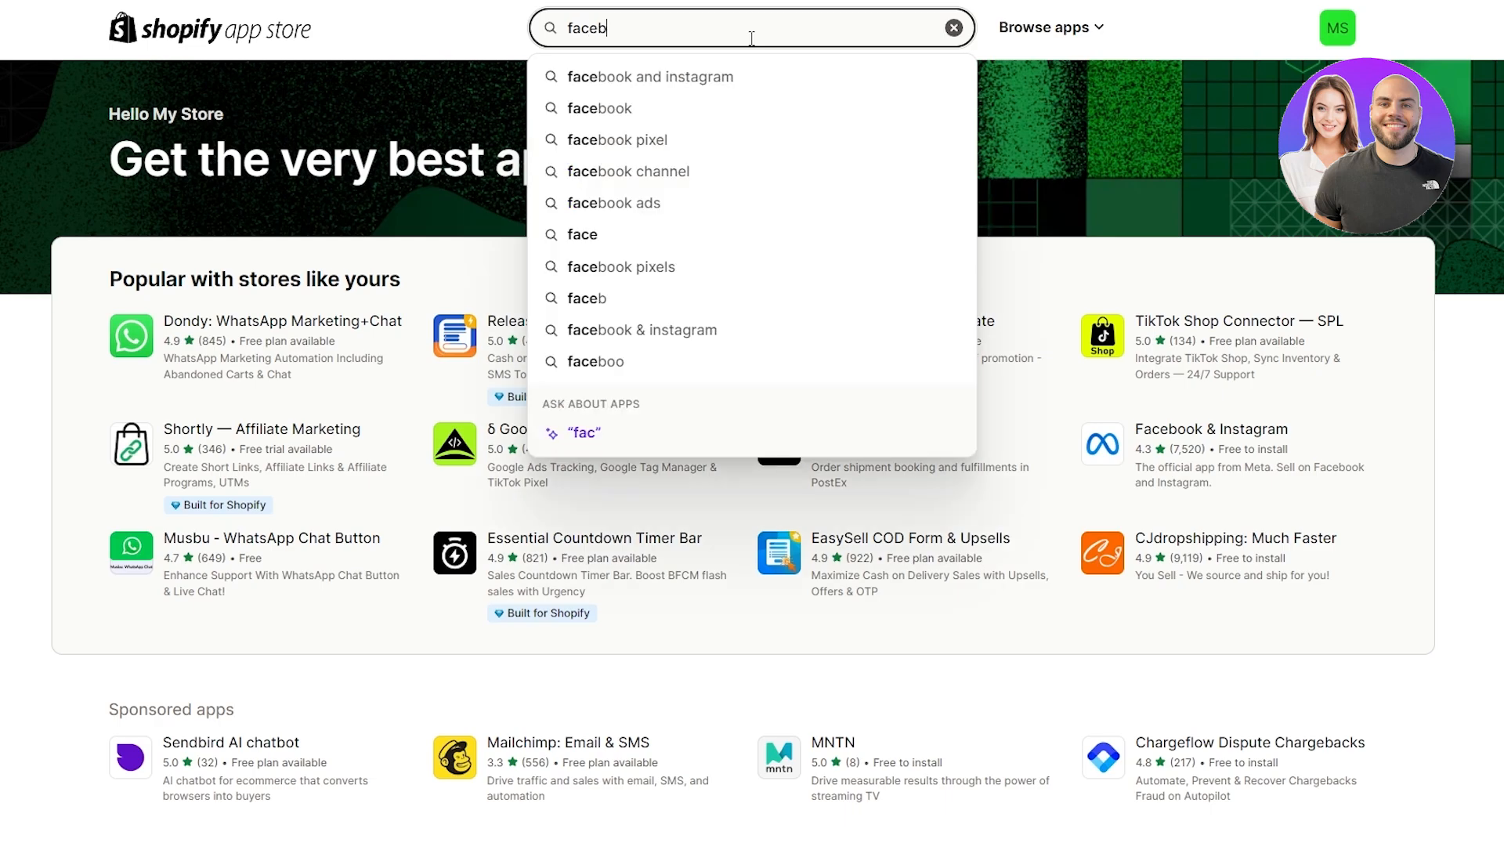
pyautogui.write('ook')
pyautogui.press('Return')
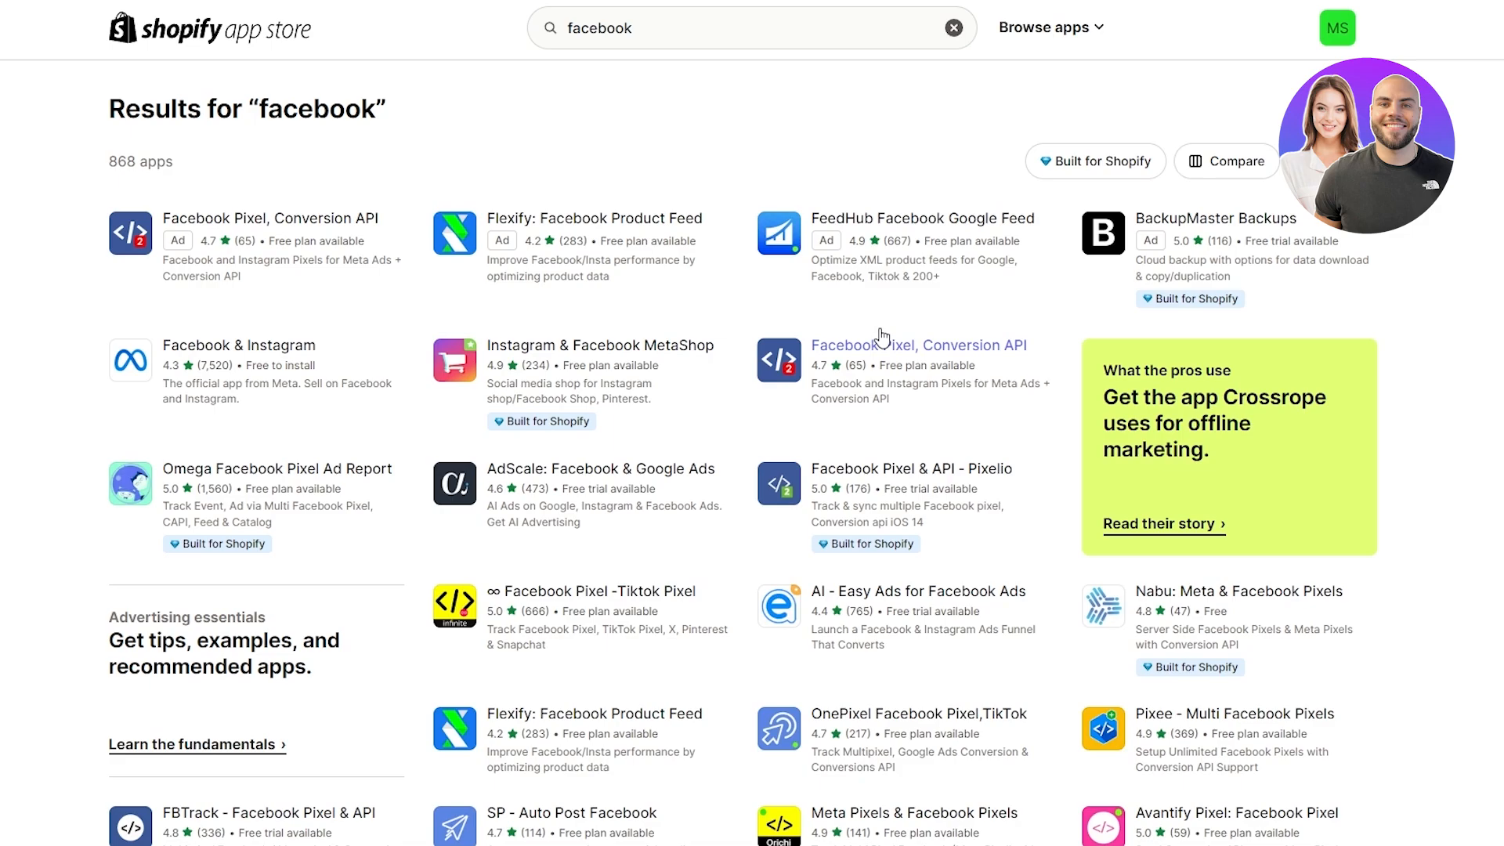
# Step: Install Meta's Facebook & Instagram app on the store and pin it to the admin navigation
pyautogui.scroll(-7, 883, 338)
pyautogui.scroll(7, 822, 125)
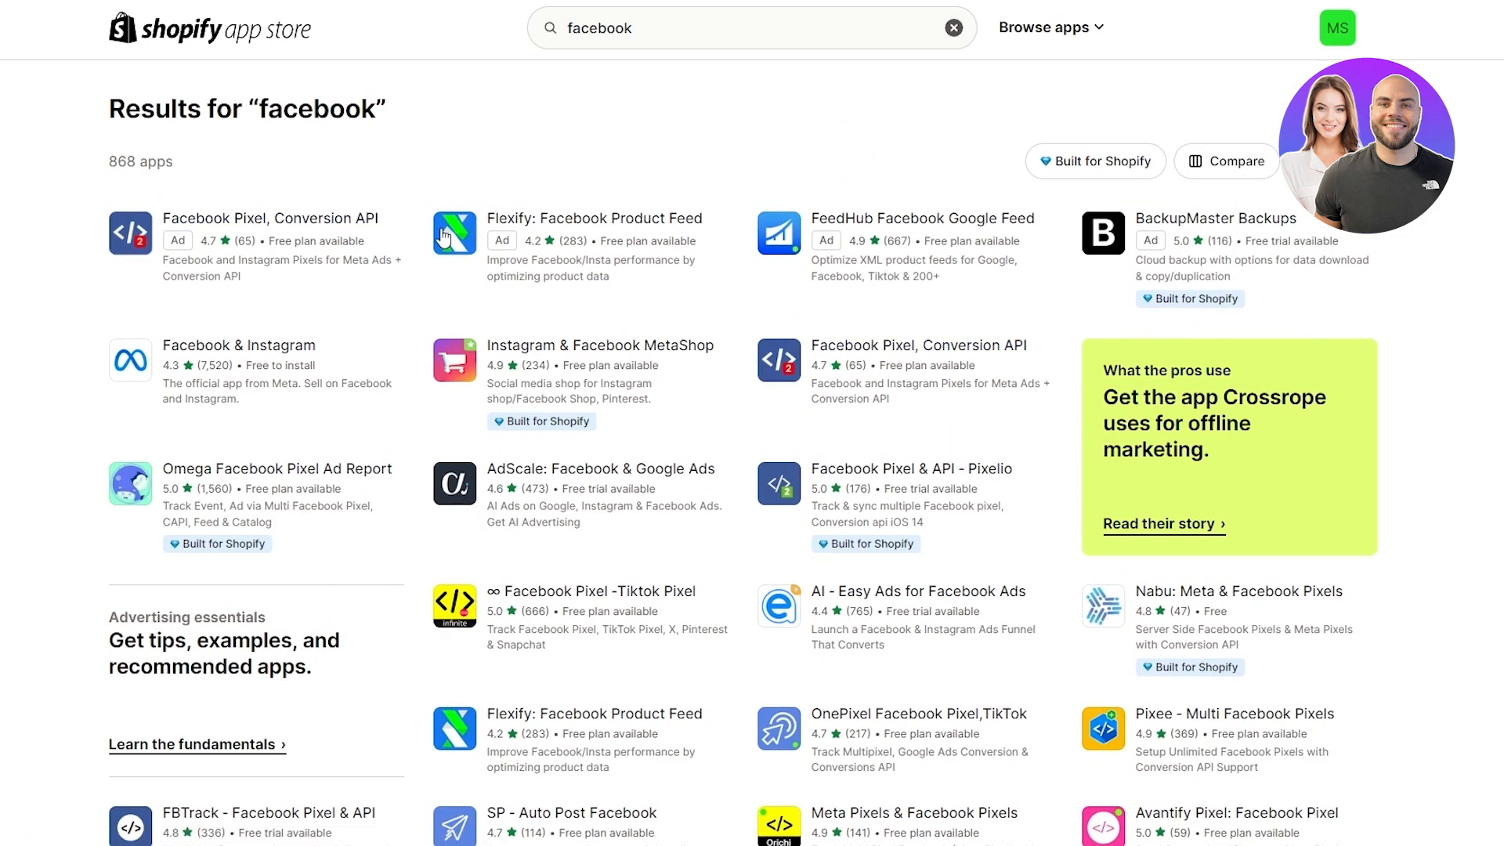
pyautogui.click(189, 354)
pyautogui.click(282, 464)
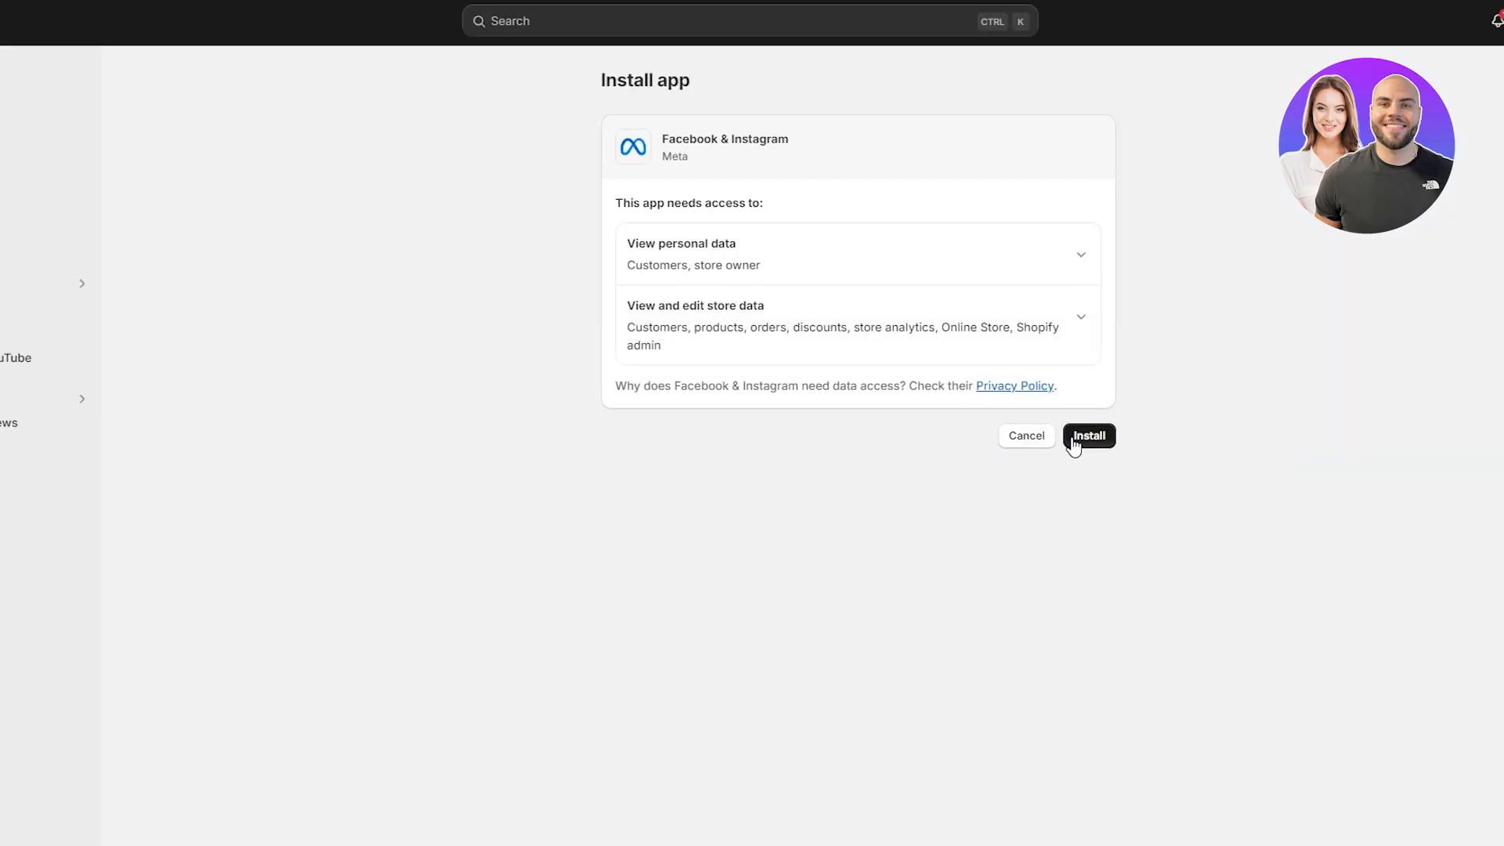
pyautogui.click(1091, 440)
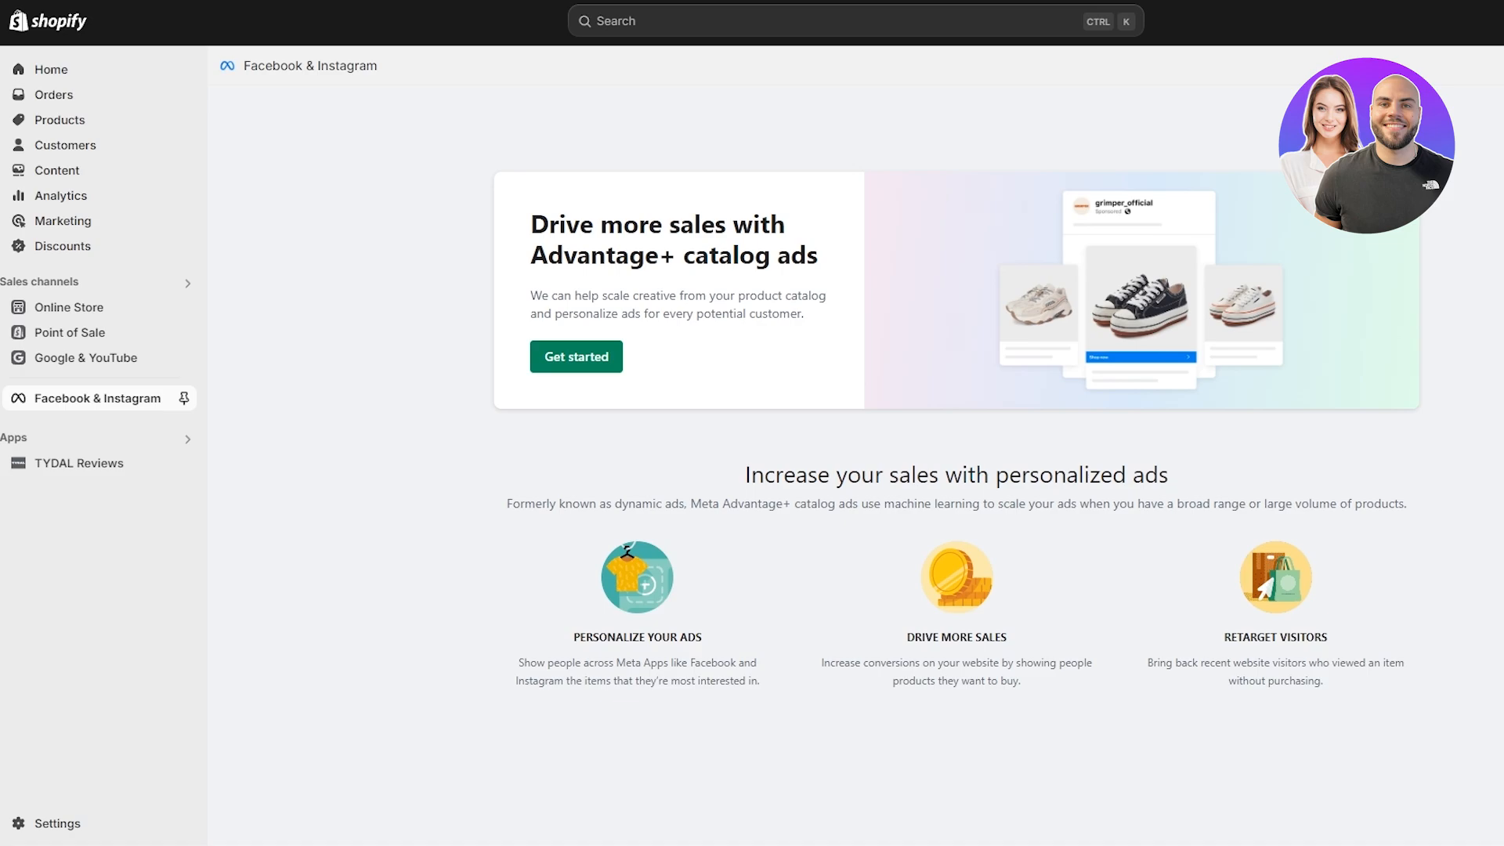
pyautogui.click(184, 398)
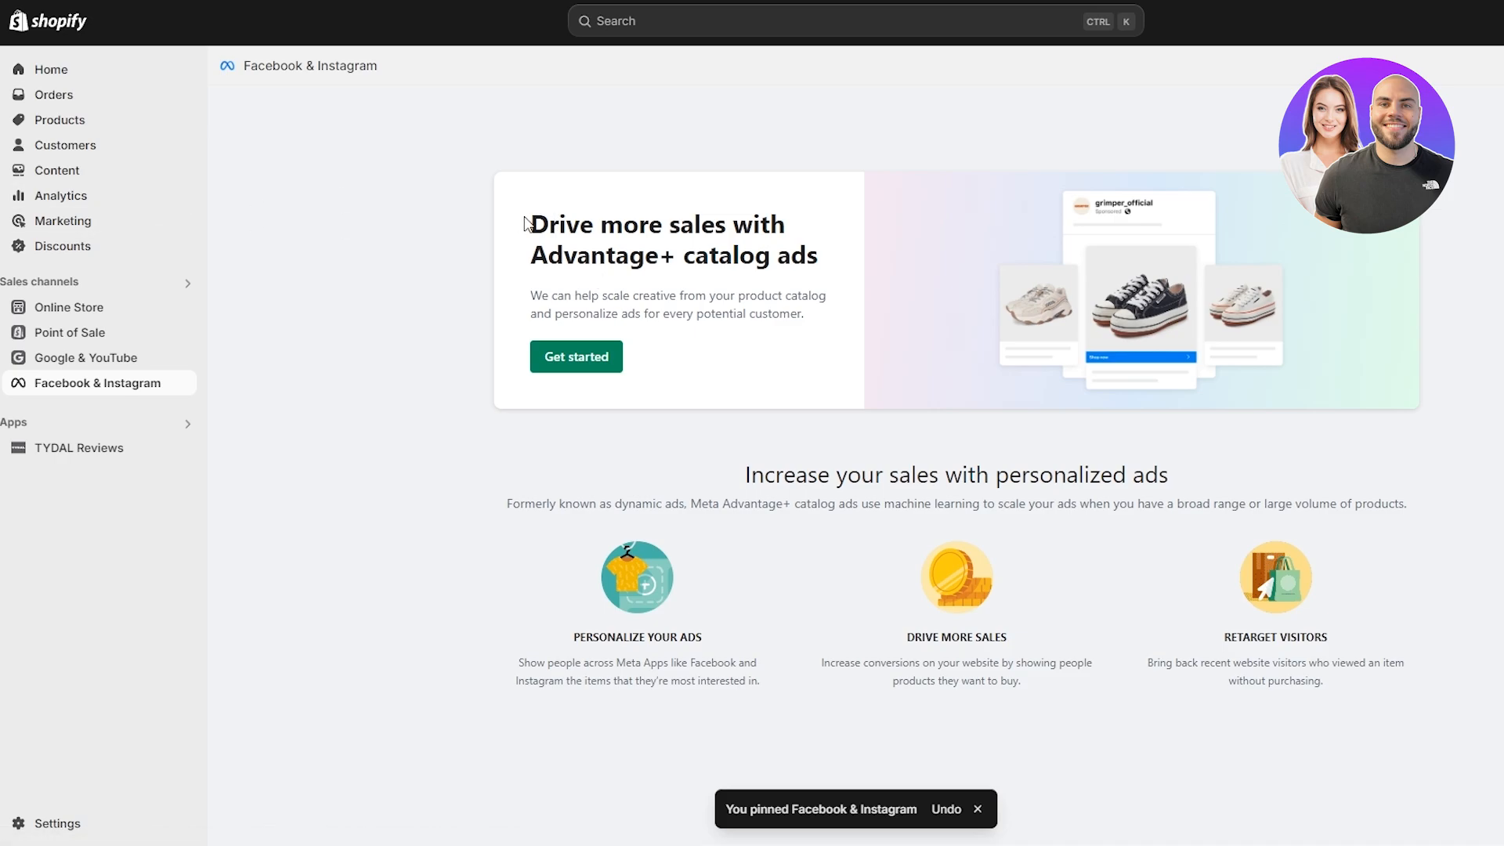
# Step: Start the setup of Advantage+ catalog ads in the Facebook & Instagram app
pyautogui.moveTo(528, 224); pyautogui.dragTo(832, 258)
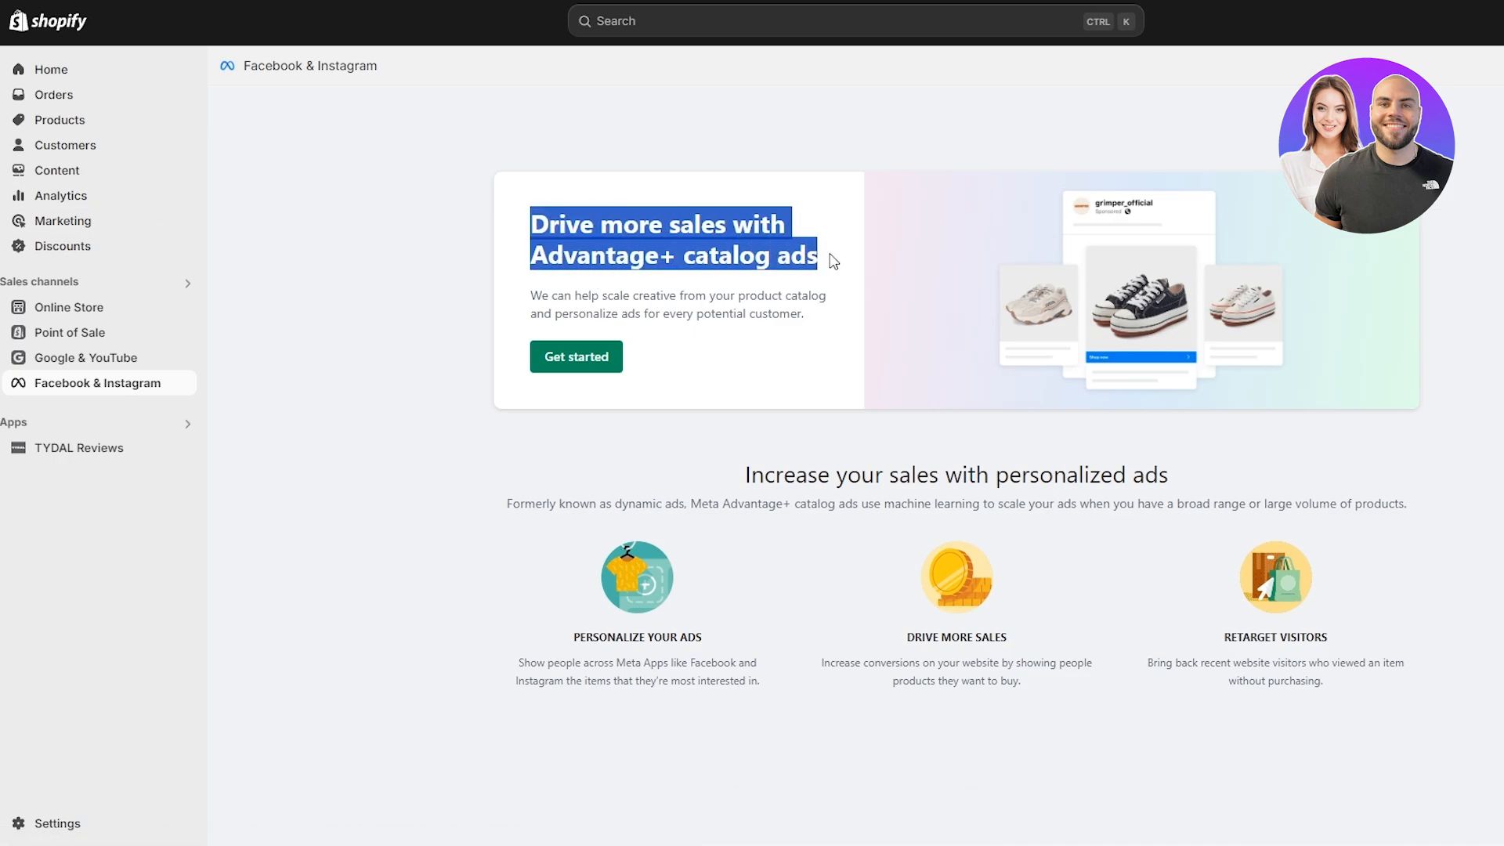
pyautogui.click(647, 425)
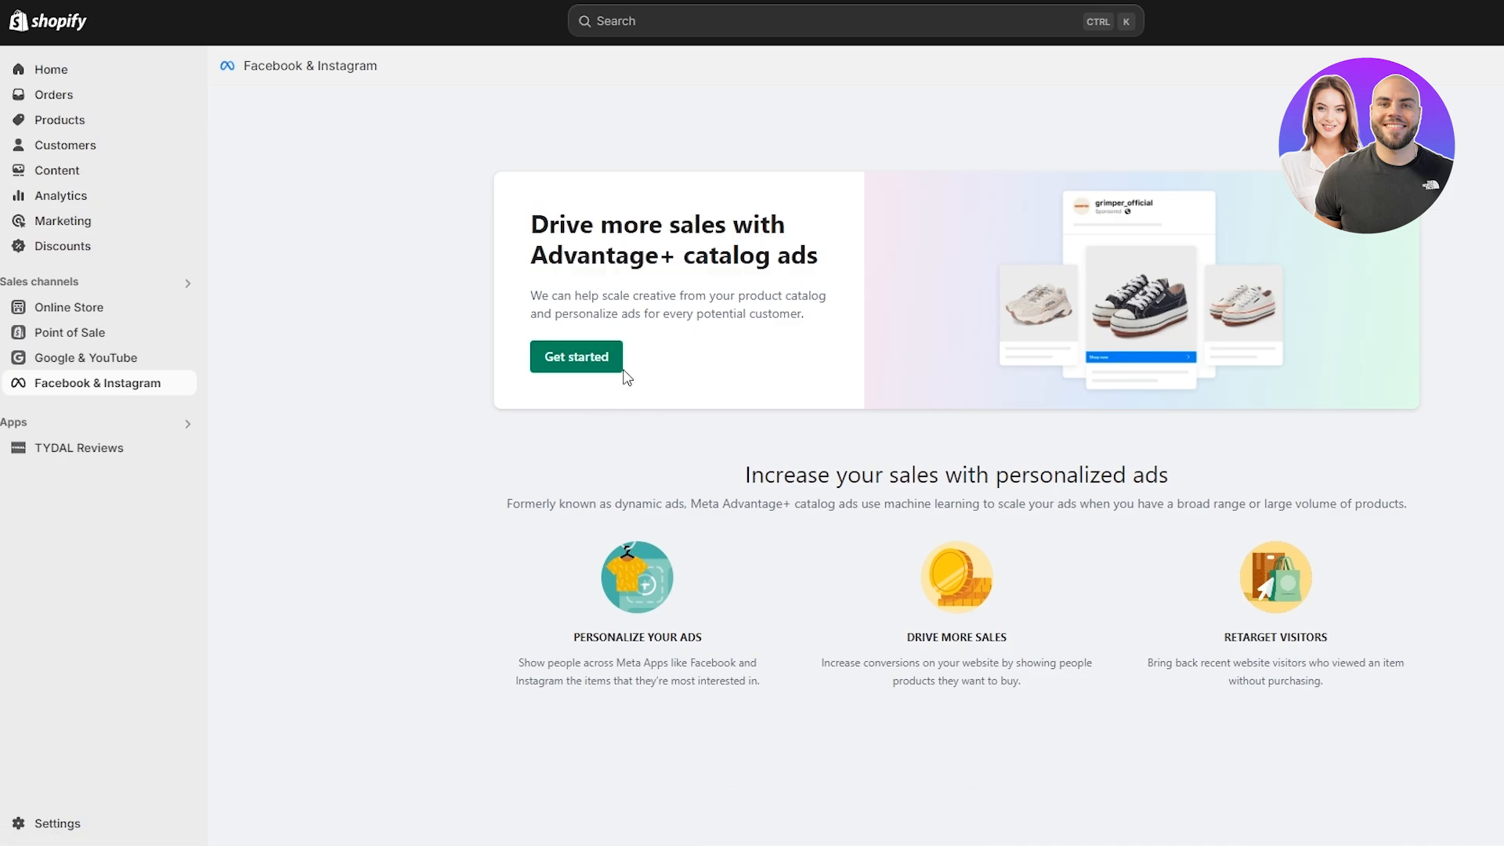
pyautogui.click(577, 362)
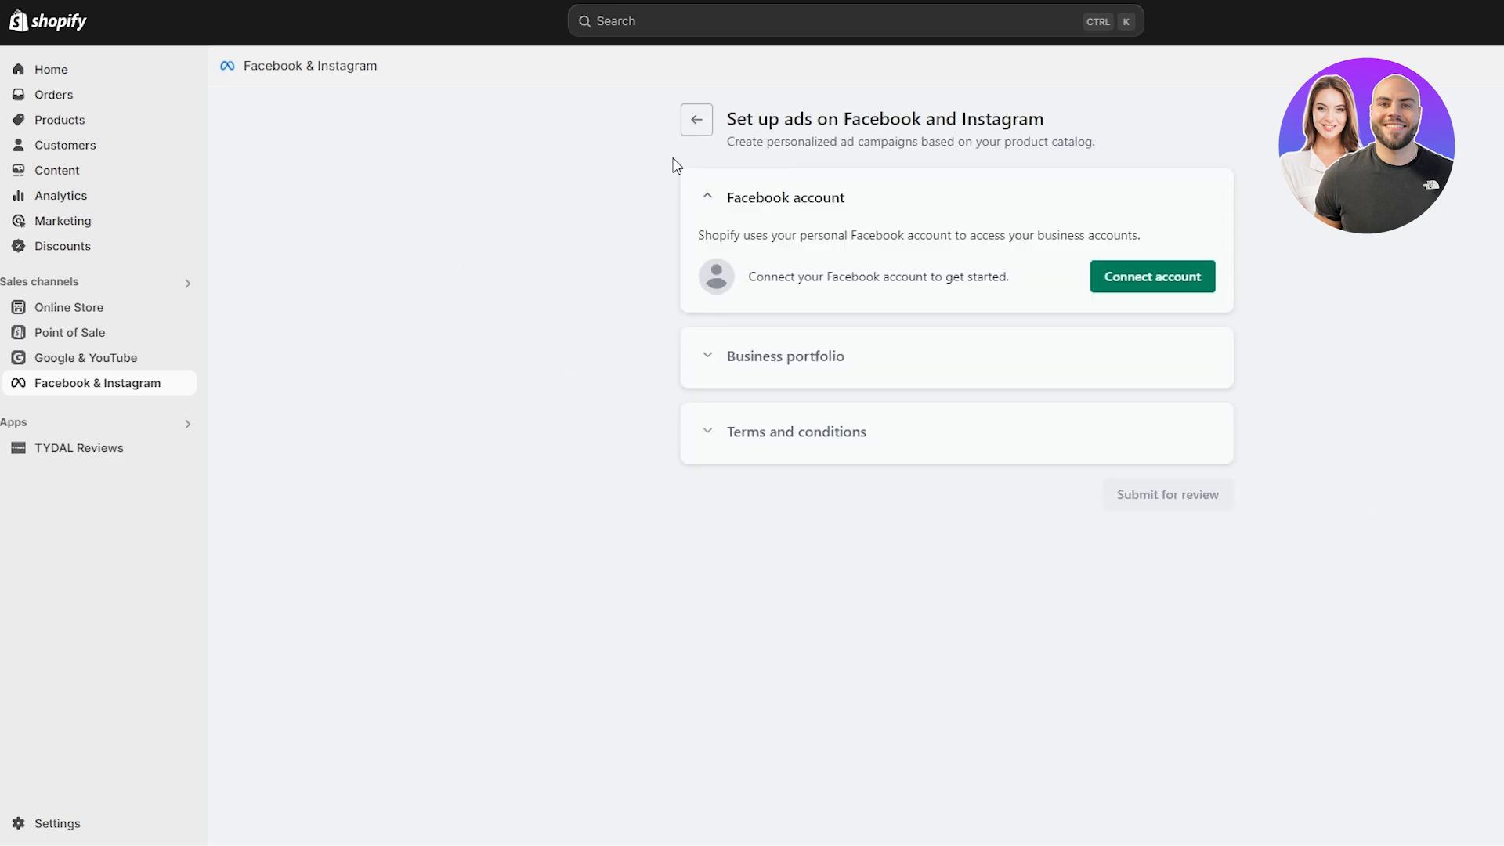
# Step: Connect the Facebook account to Shopify, allow sharing of business assets, and show the business portfolio section
pyautogui.moveTo(724, 128); pyautogui.dragTo(1075, 131)
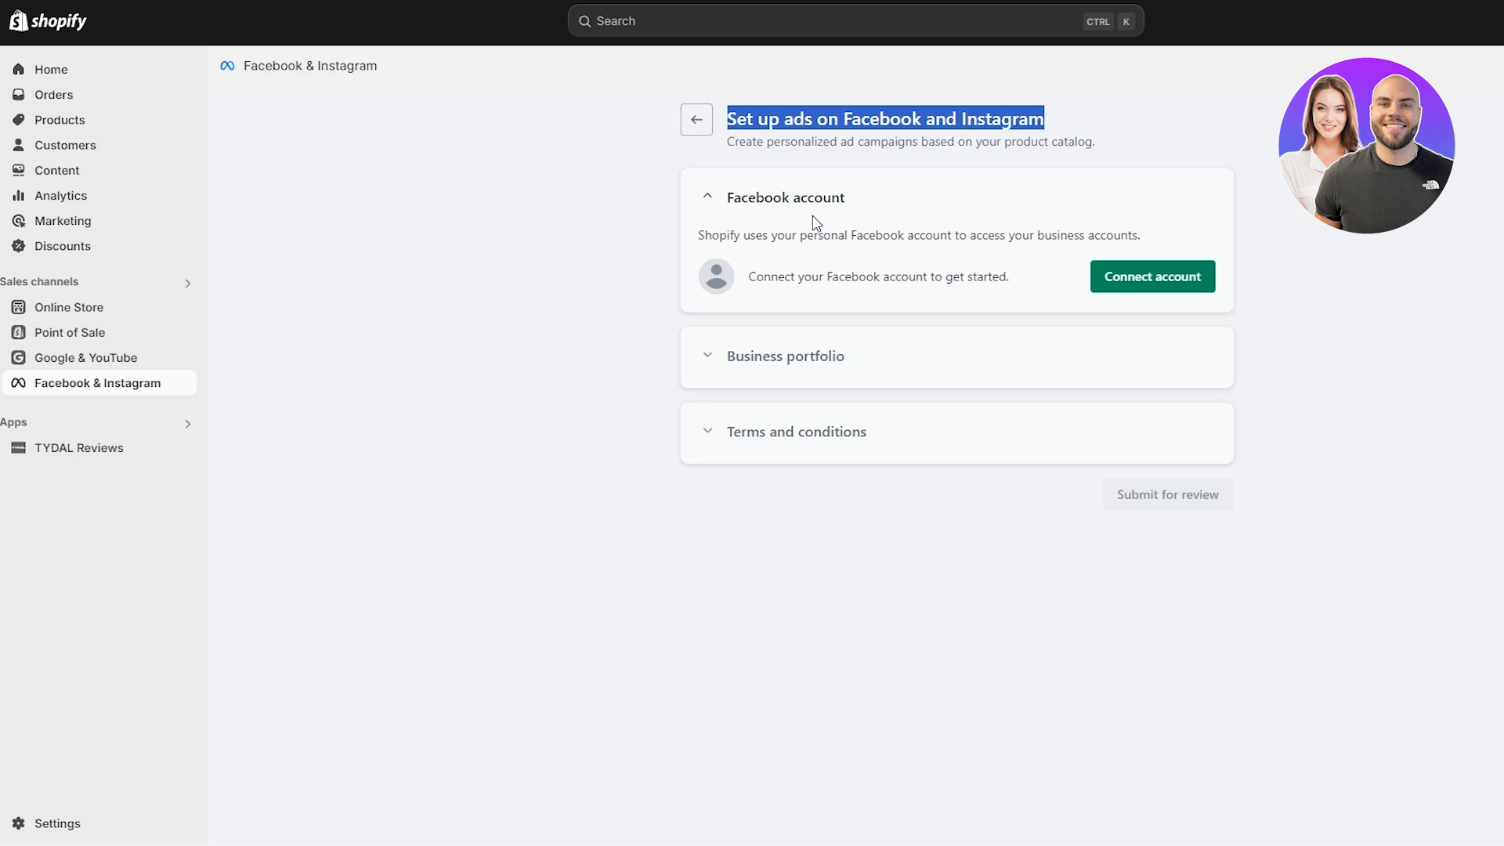
pyautogui.moveTo(712, 235); pyautogui.dragTo(1063, 235)
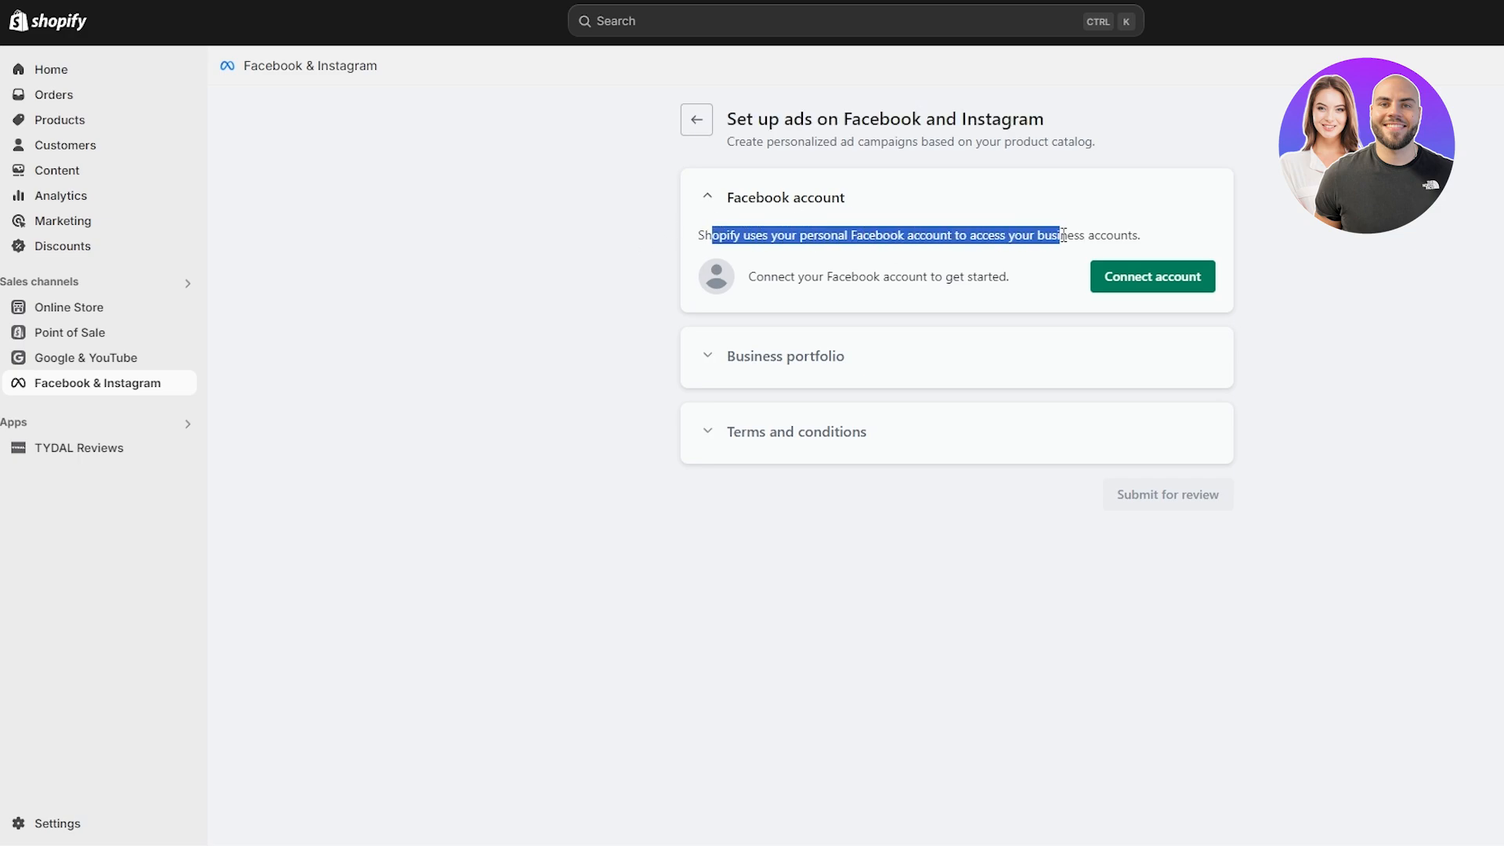
pyautogui.click(1131, 285)
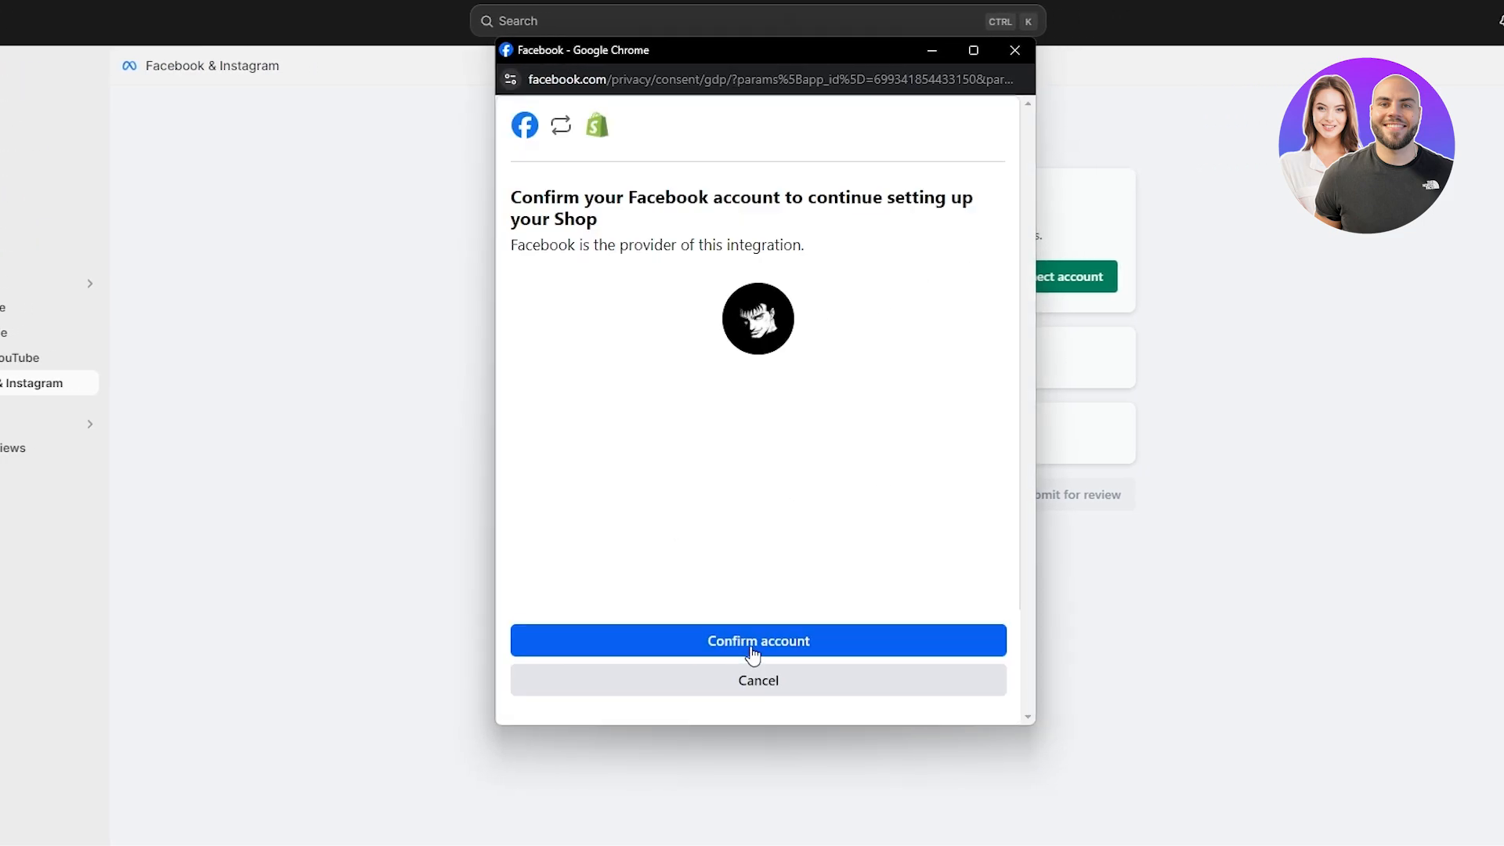
pyautogui.click(751, 647)
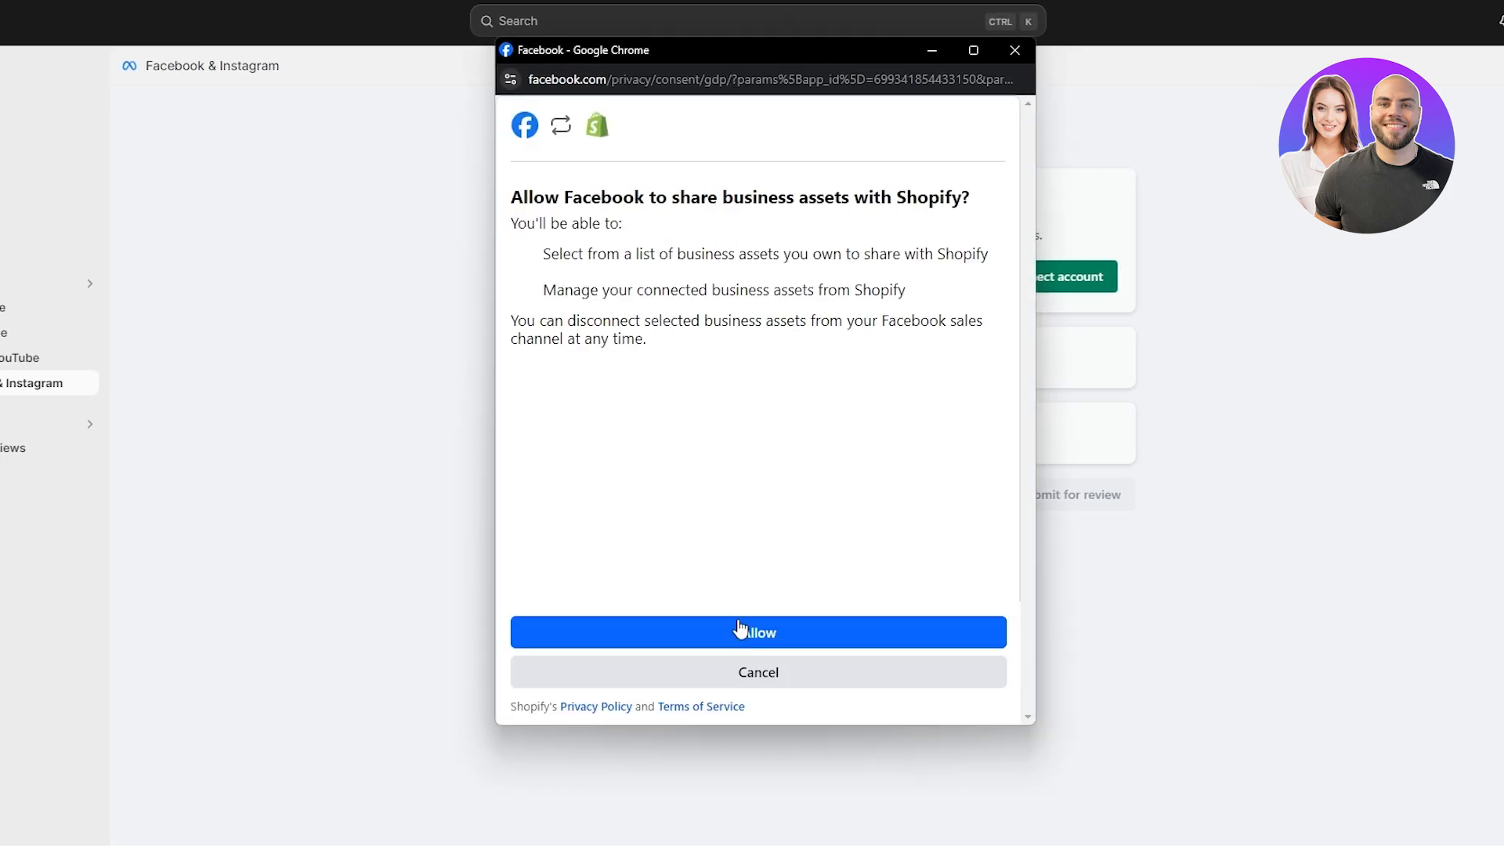
pyautogui.click(795, 638)
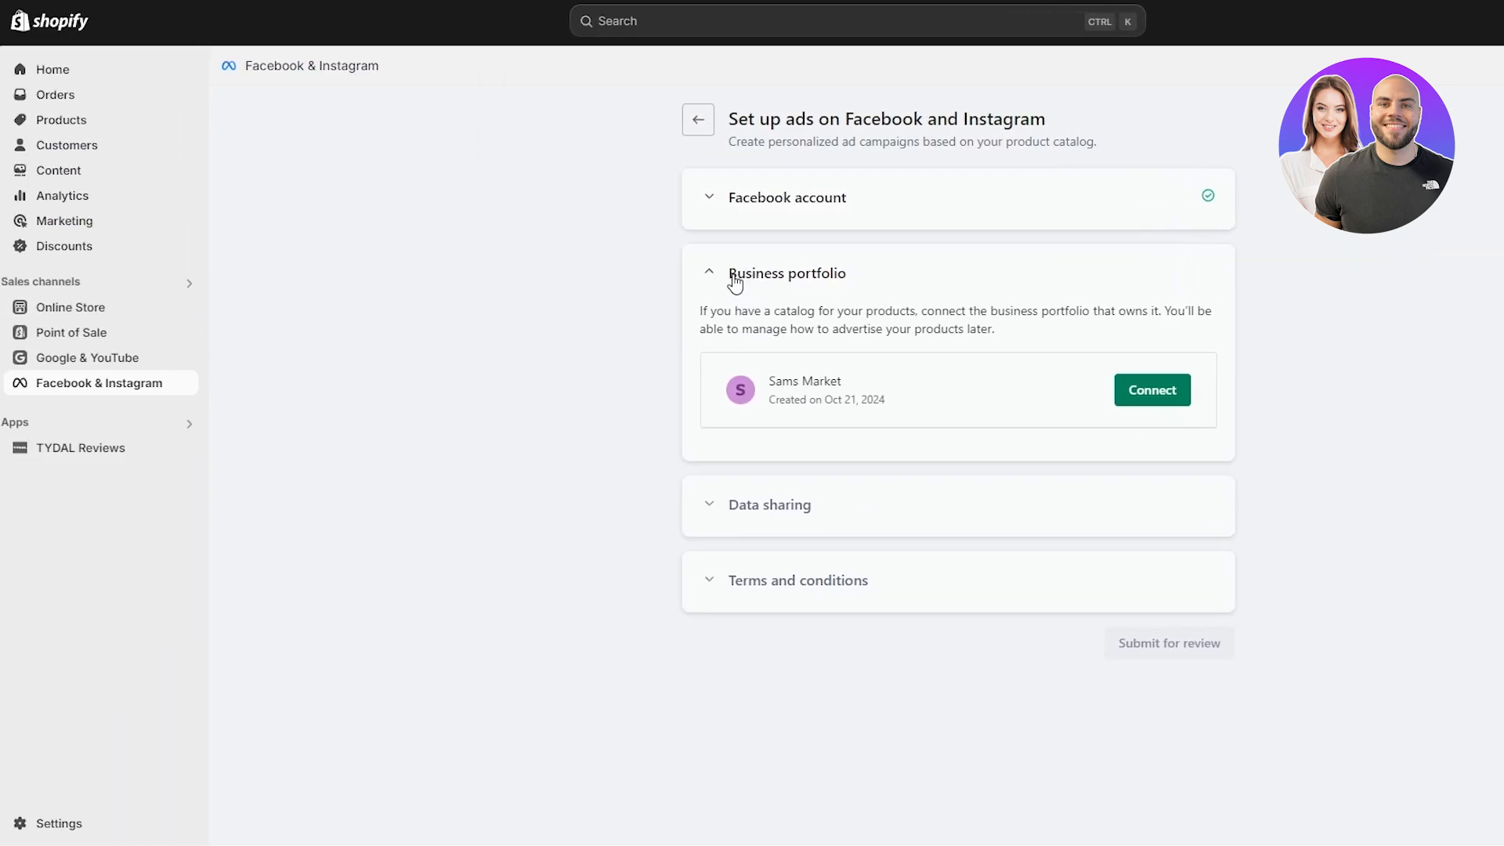
pyautogui.click(840, 282)
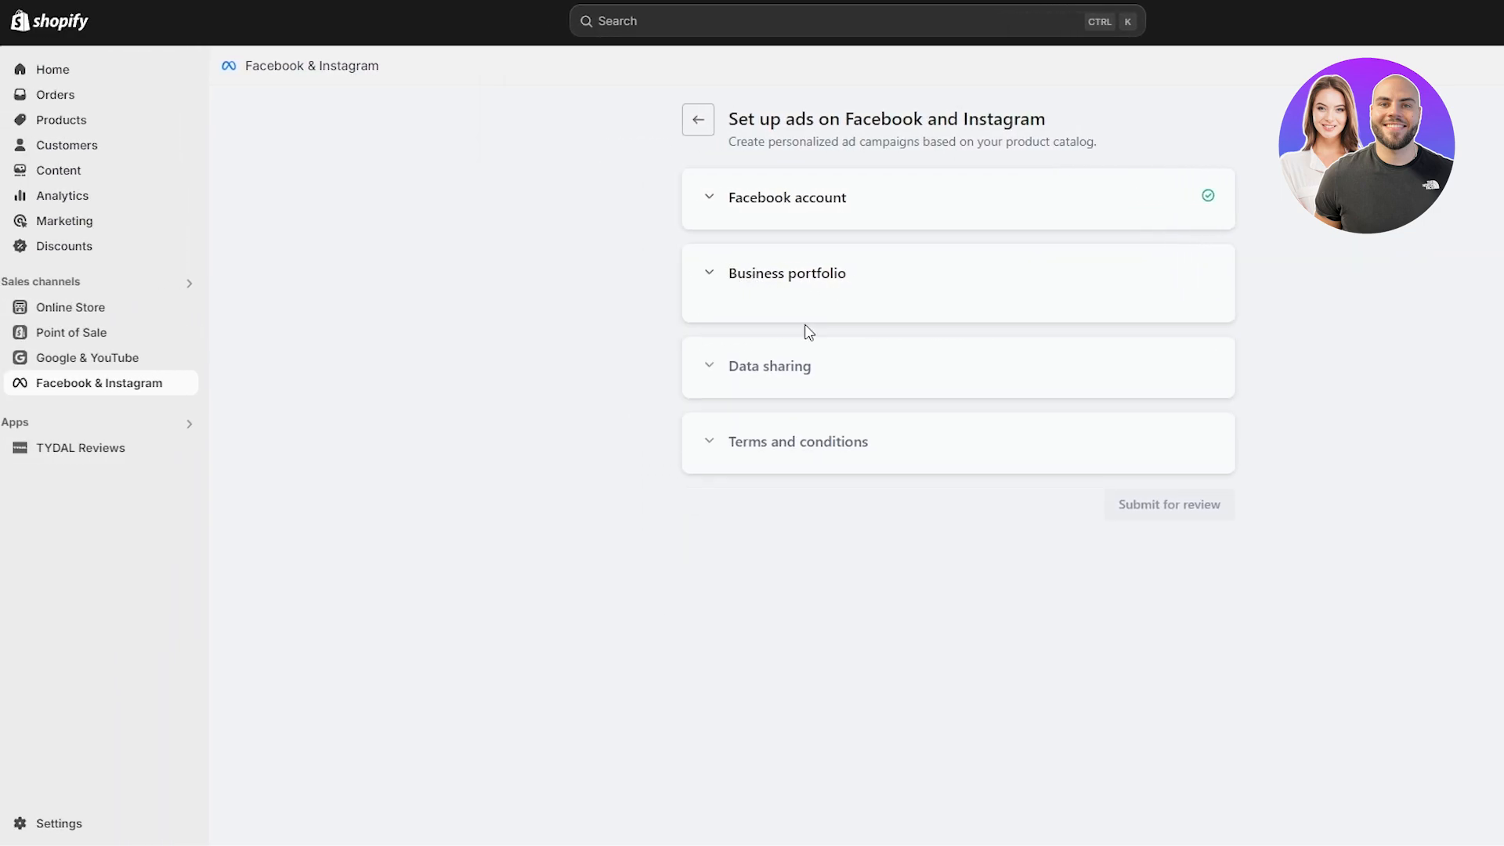
pyautogui.click(707, 271)
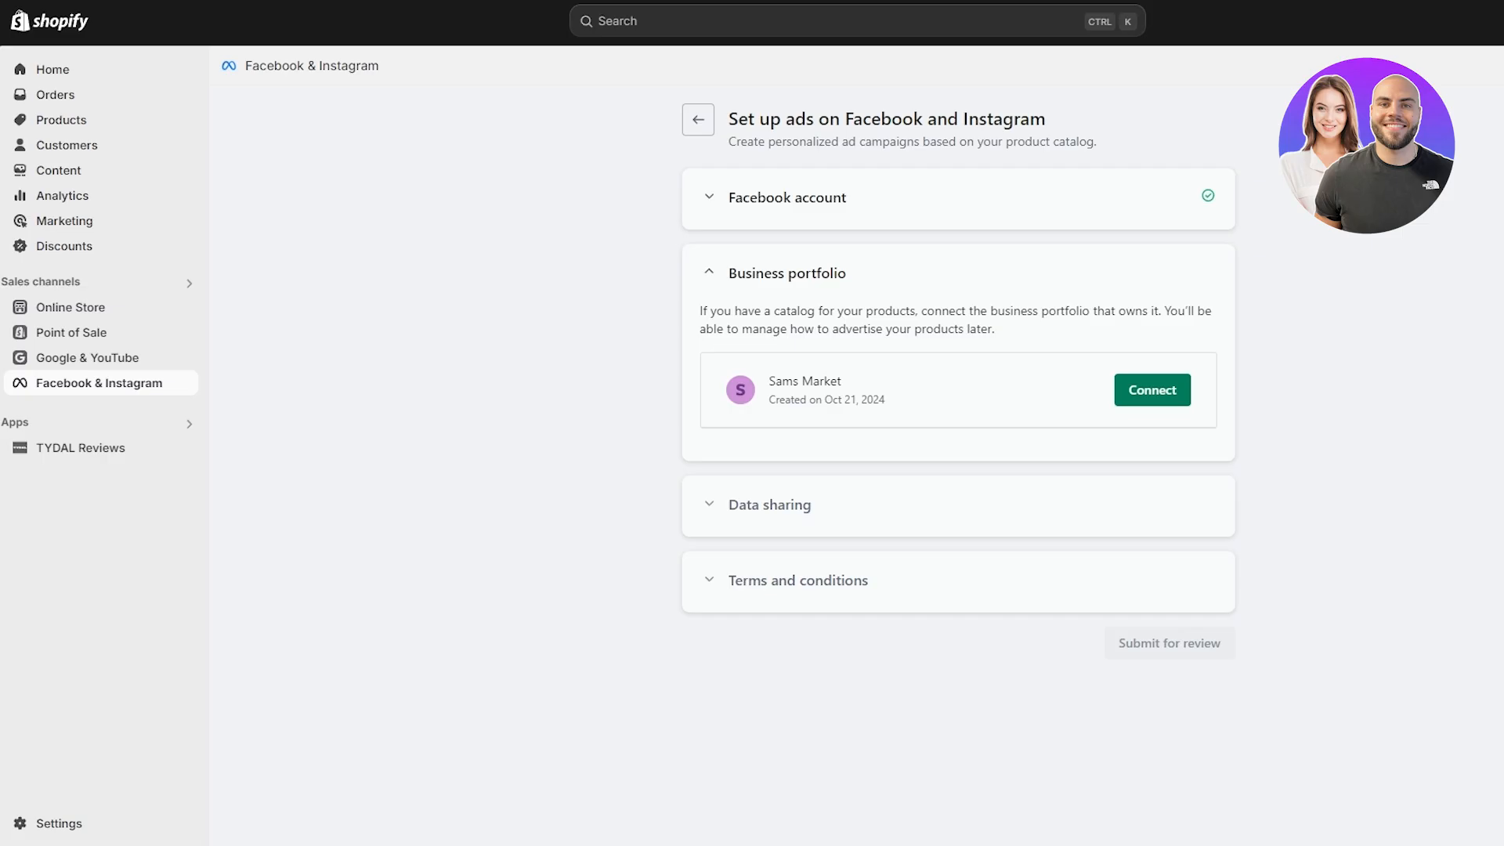
# Step: Search Google for "meta Business Suite" in a new tab and open the Meta Business Suite site
pyautogui.hotkey('ctrl', 't')
pyautogui.write('m')
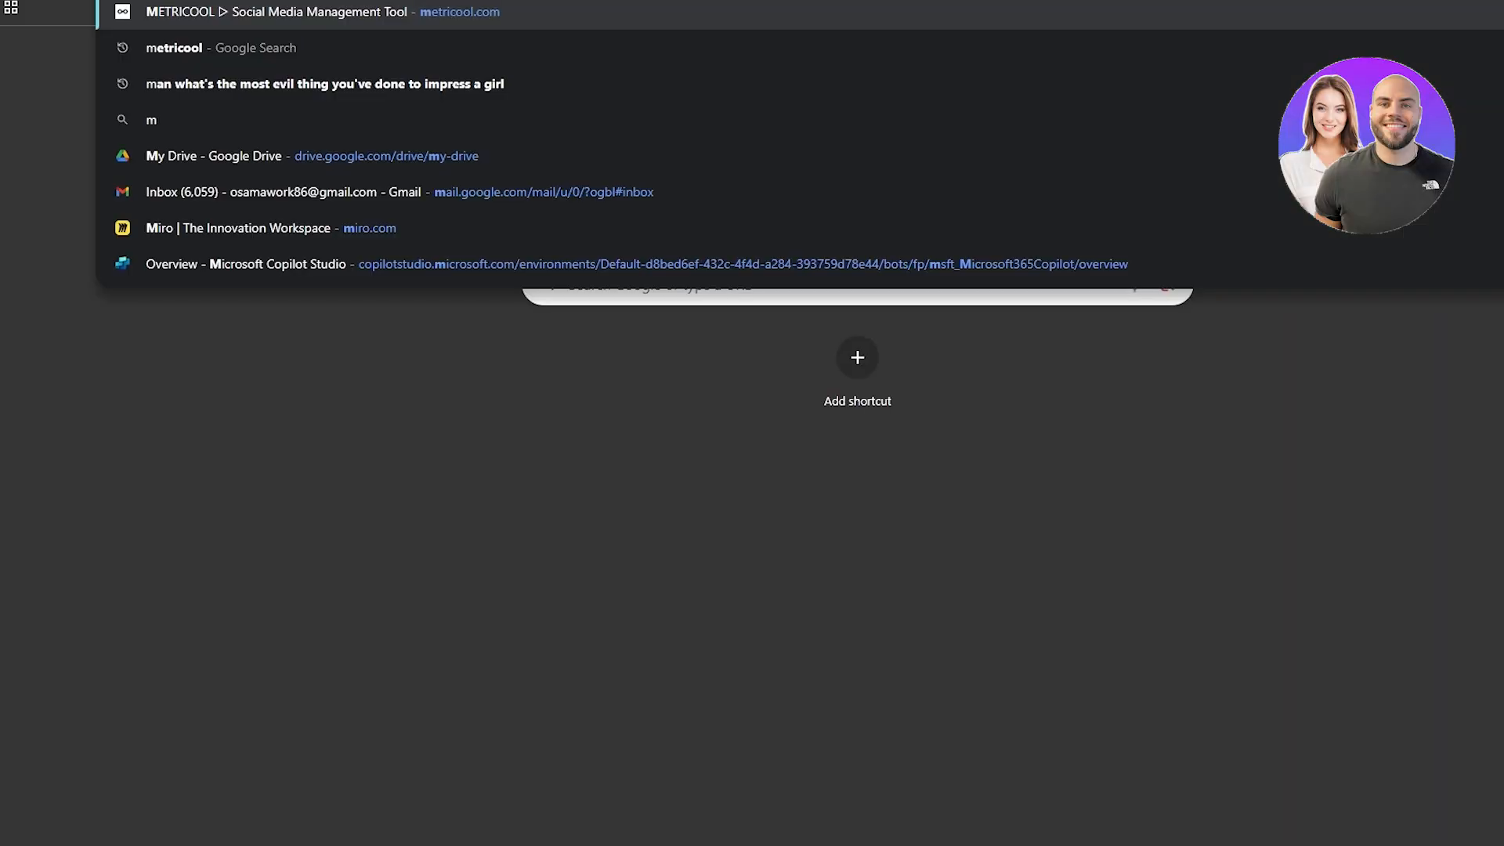
pyautogui.write('eta')
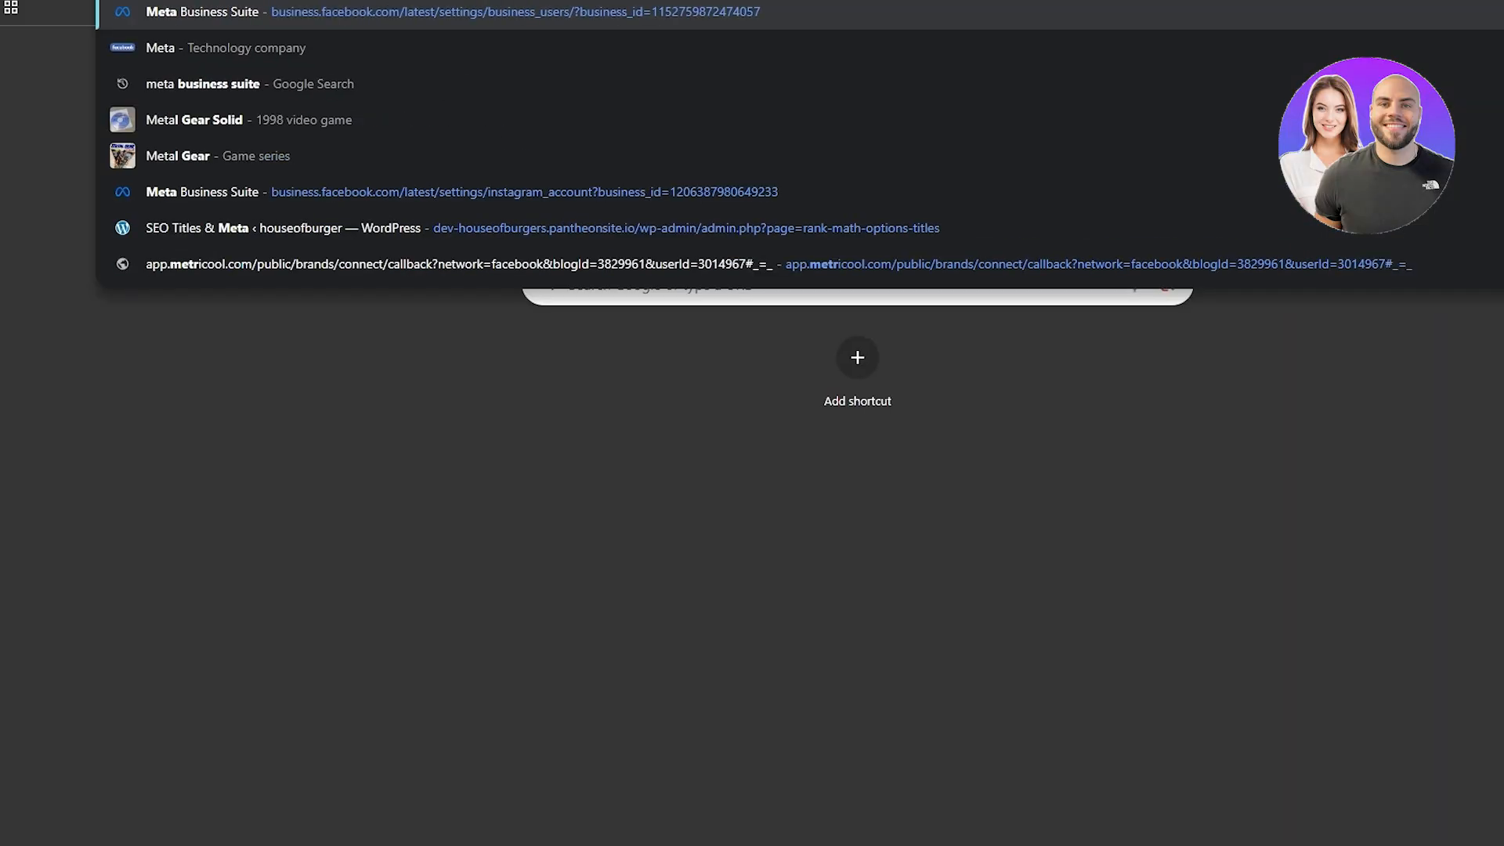
pyautogui.press('Return')
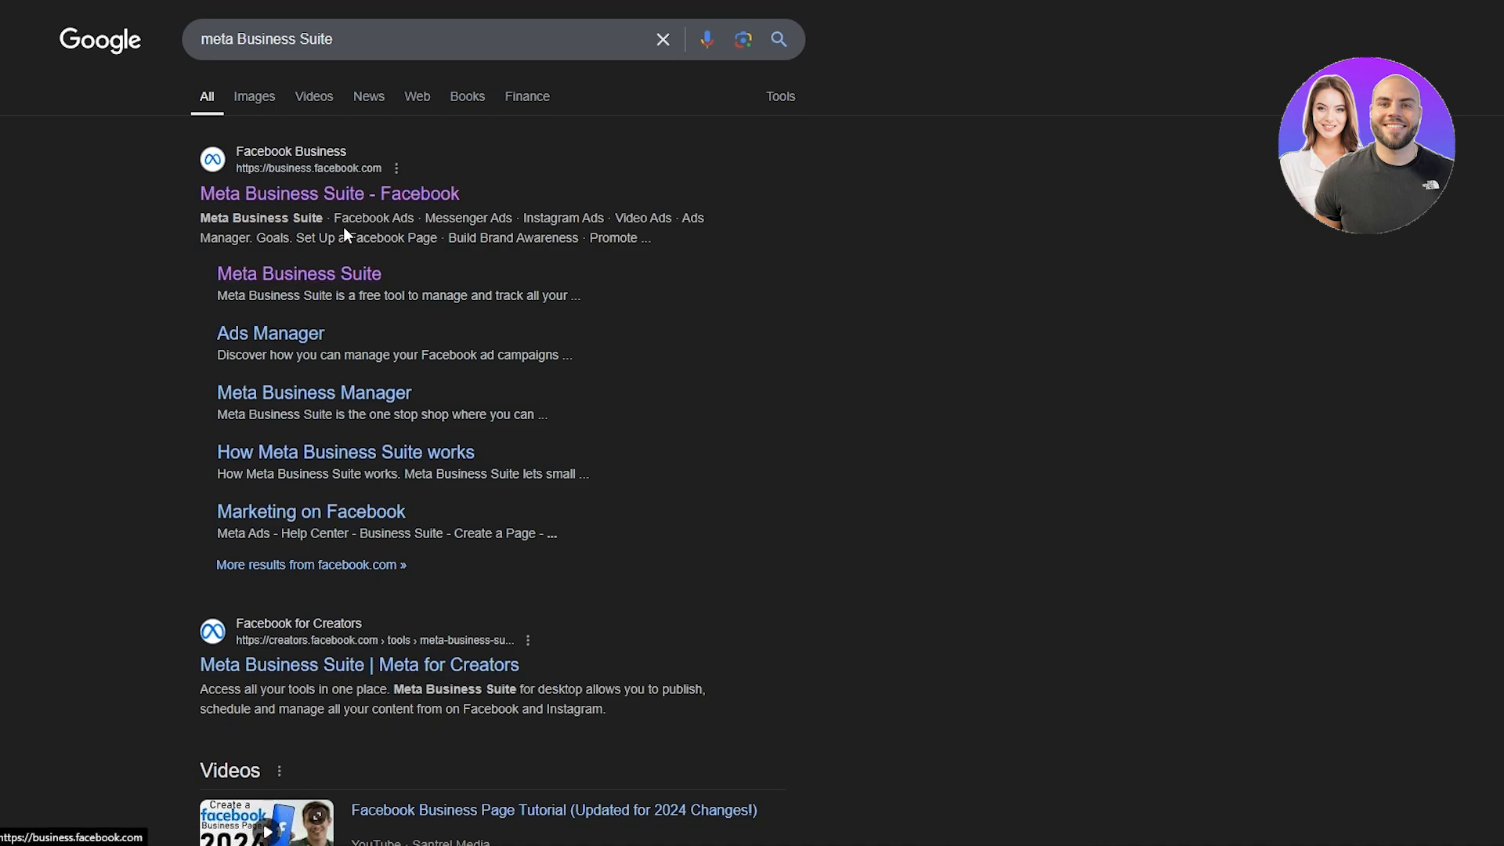
pyautogui.click(336, 200)
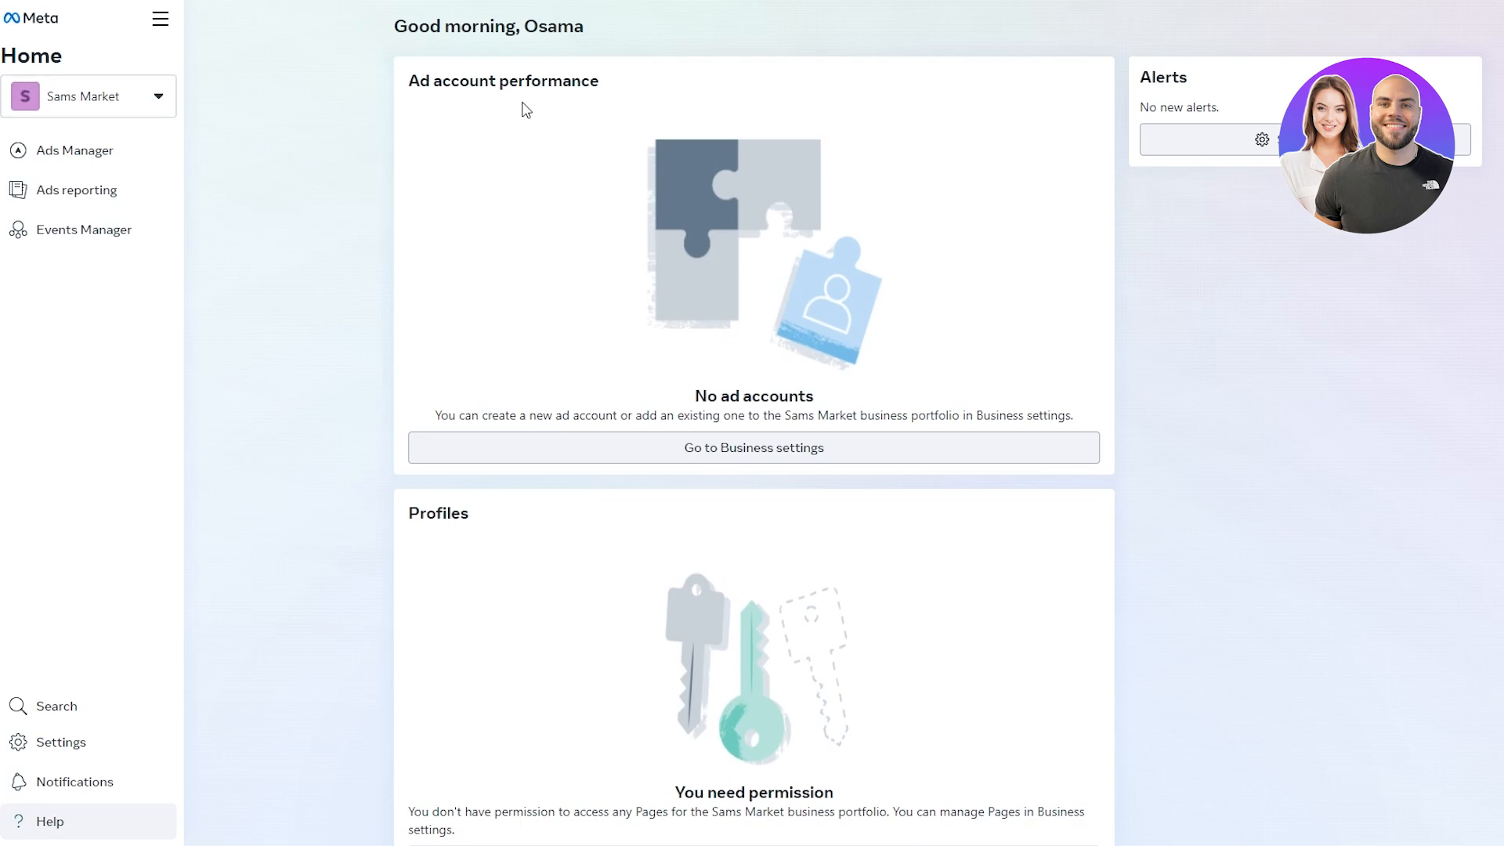
# Step: Show the available business portfolios in Meta Business Suite and log out of the account
pyautogui.click(151, 27)
pyautogui.click(152, 28)
pyautogui.click(141, 109)
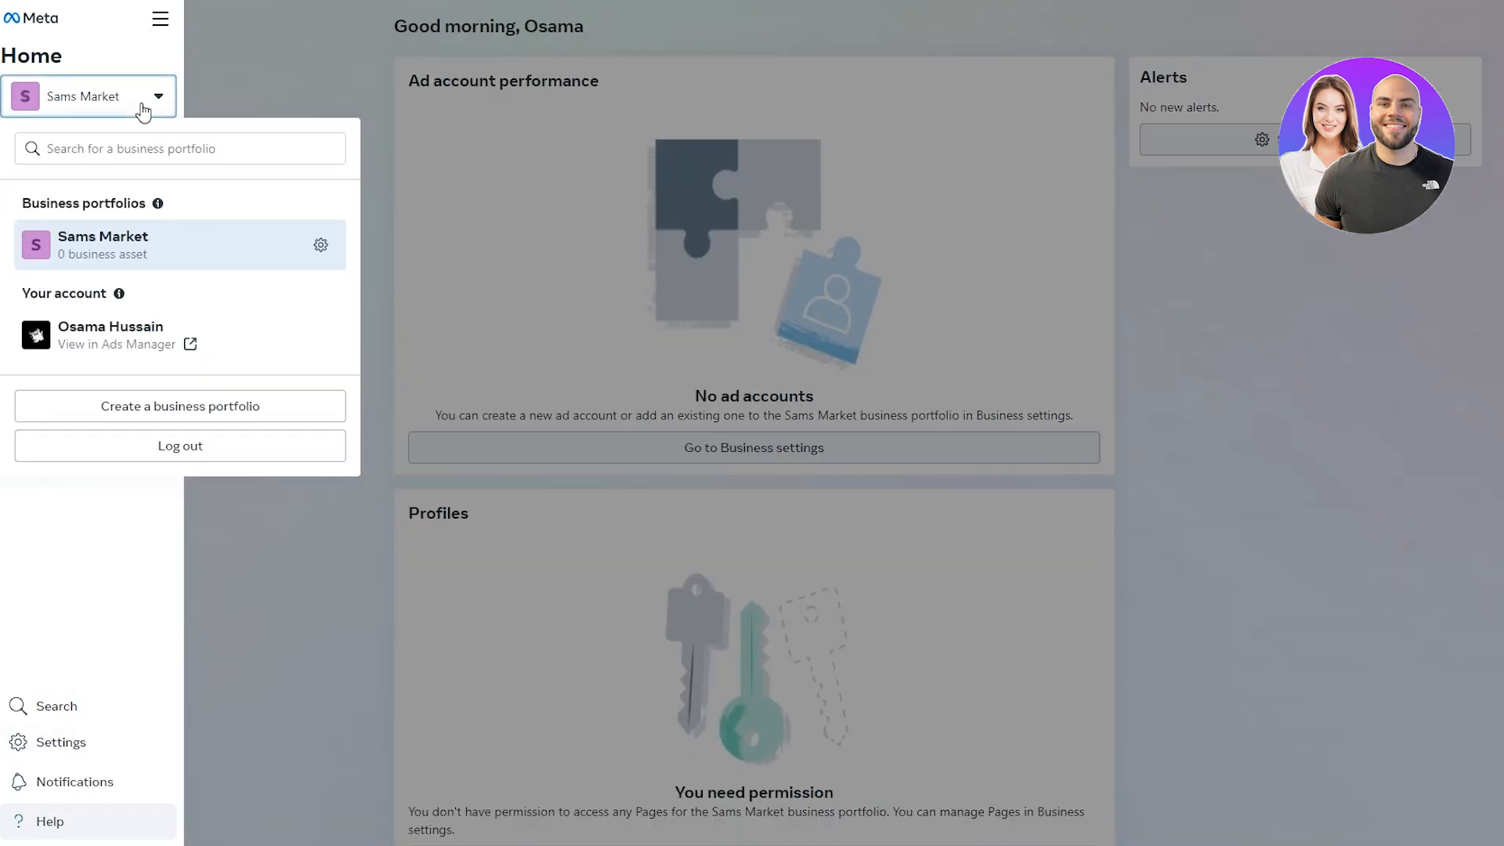
pyautogui.click(210, 460)
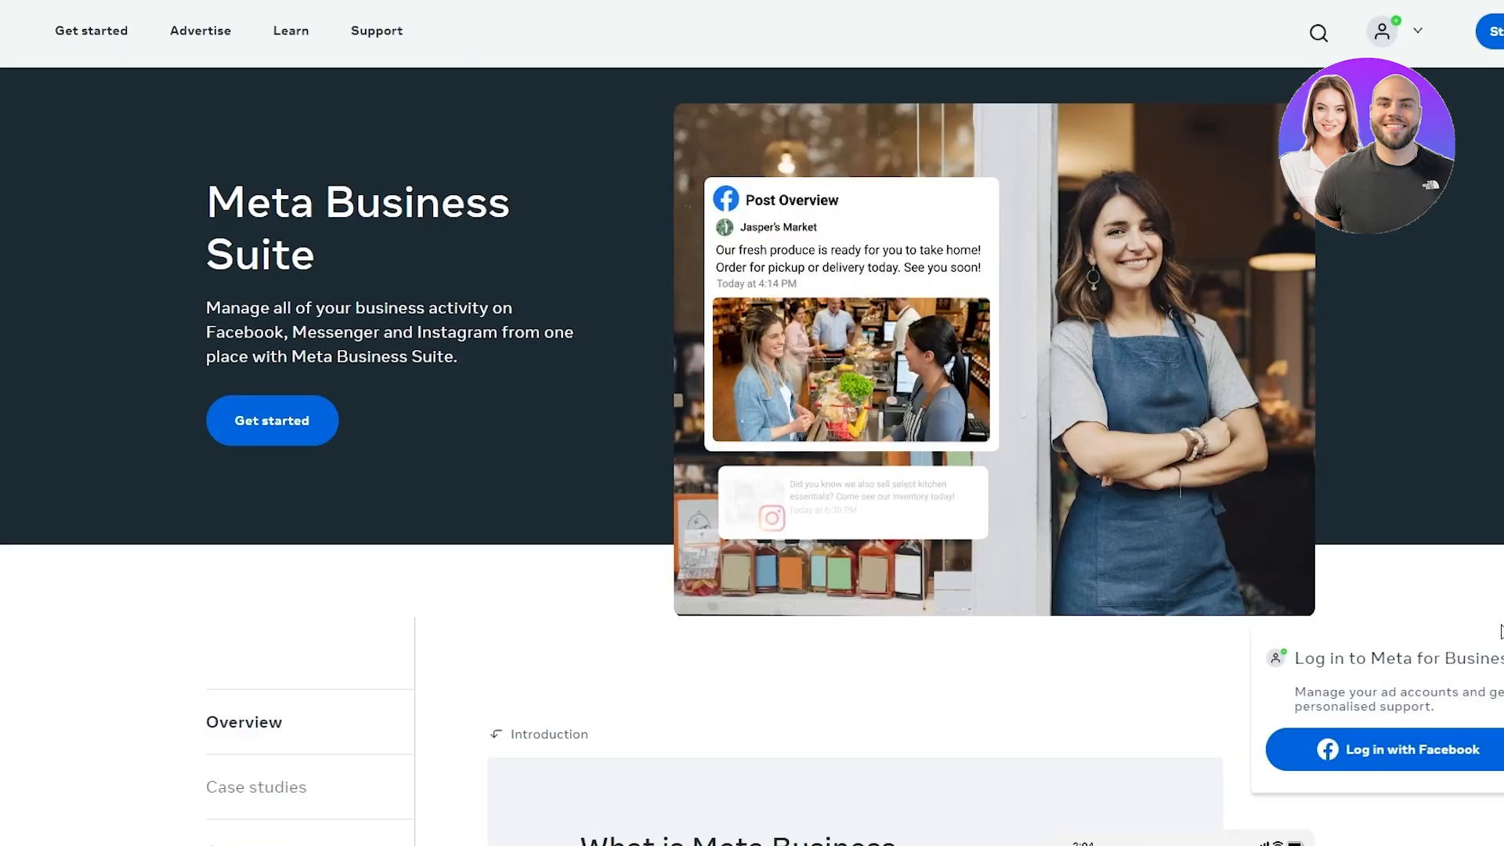
# Step: Examine the introduction and key features on the Meta Business Suite overview page
pyautogui.scroll(-5, 381, 339)
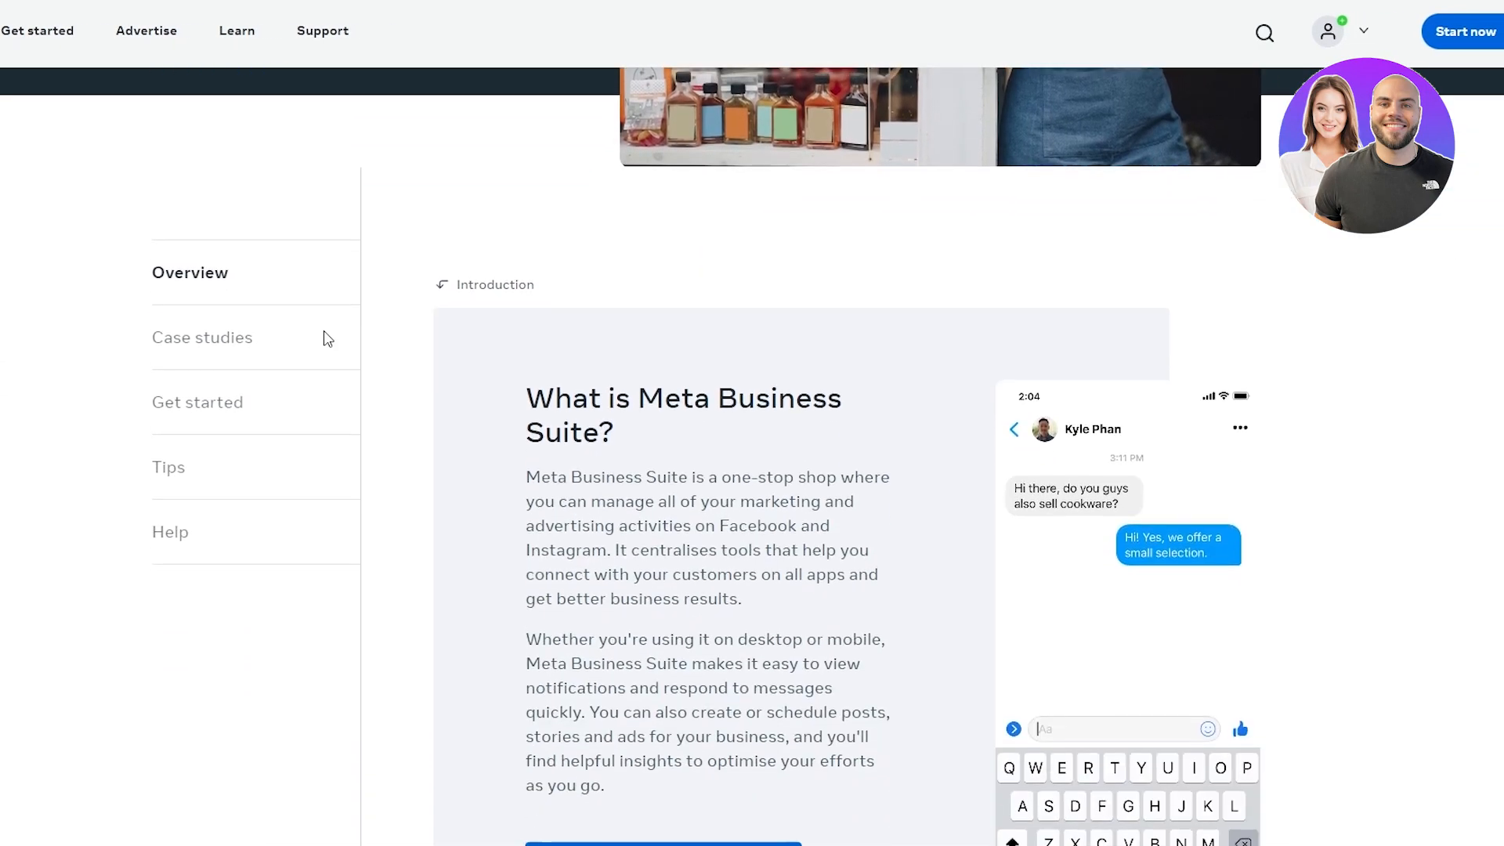
pyautogui.scroll(5, 328, 338)
pyautogui.scroll(-6, 1080, 389)
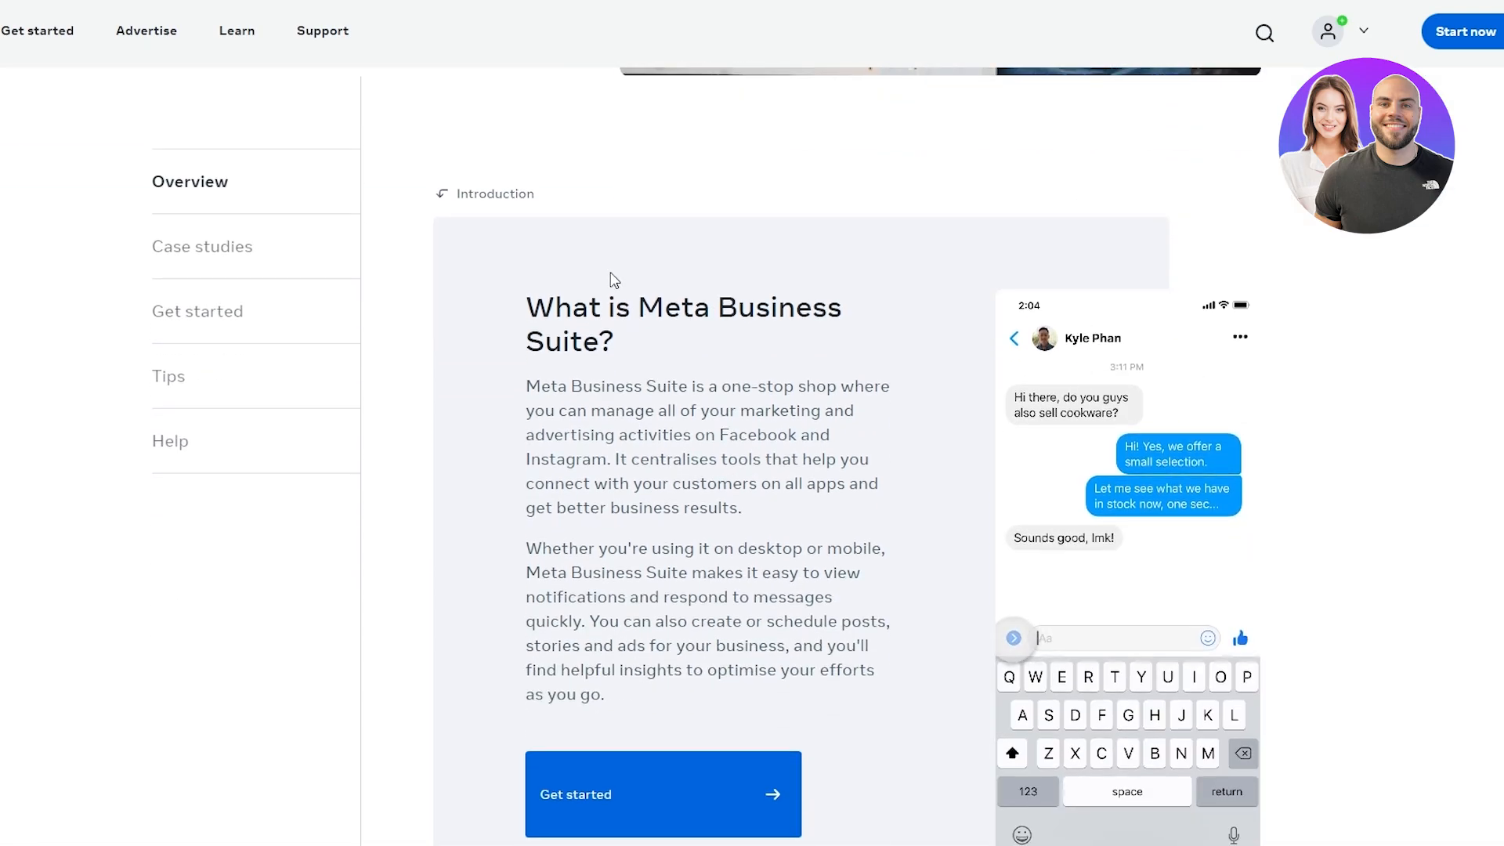
pyautogui.scroll(-15, 544, 407)
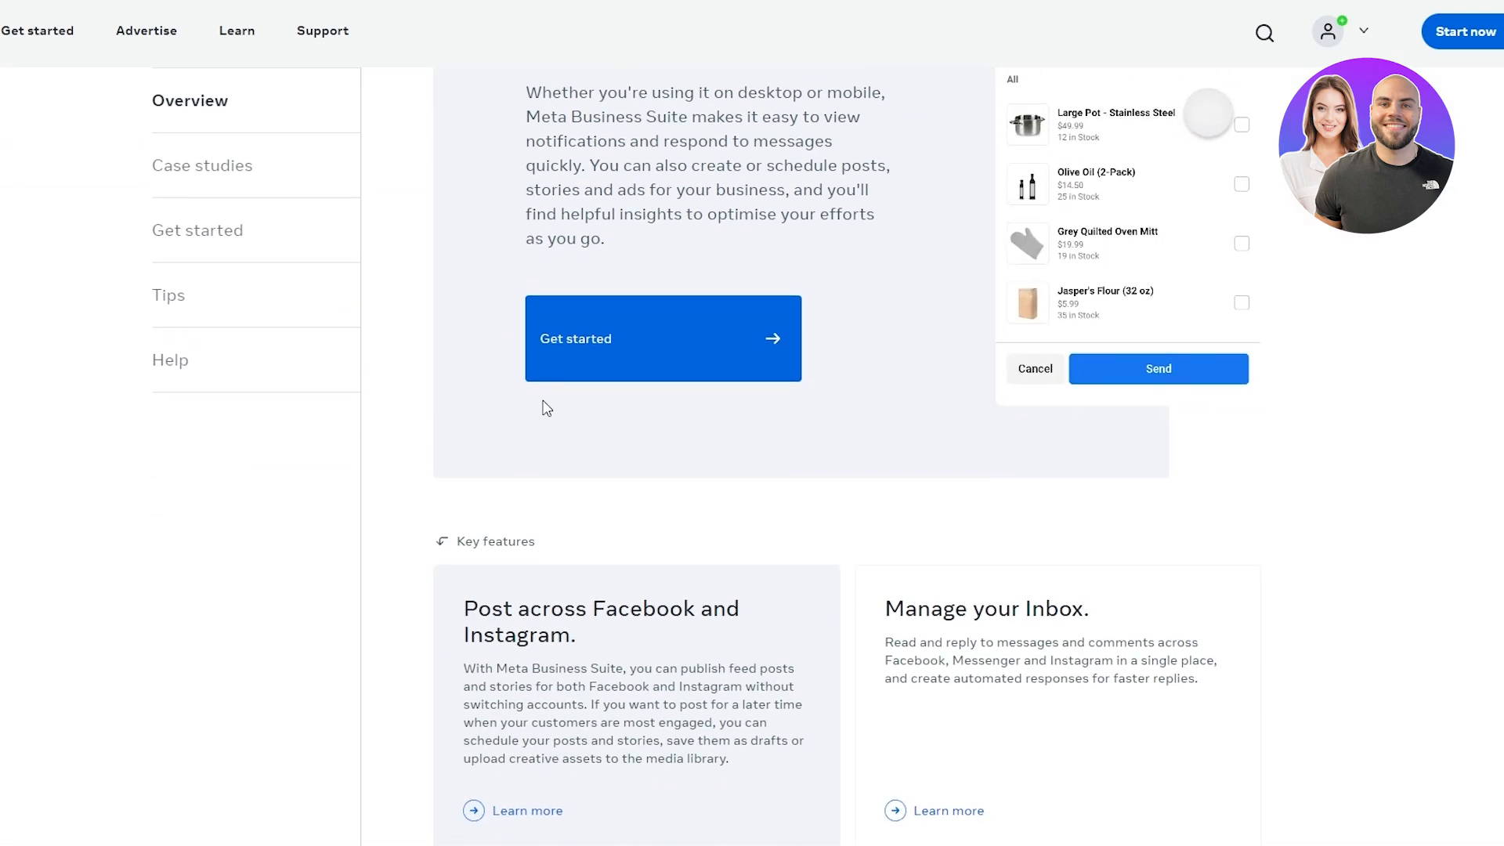
pyautogui.scroll(5, 546, 408)
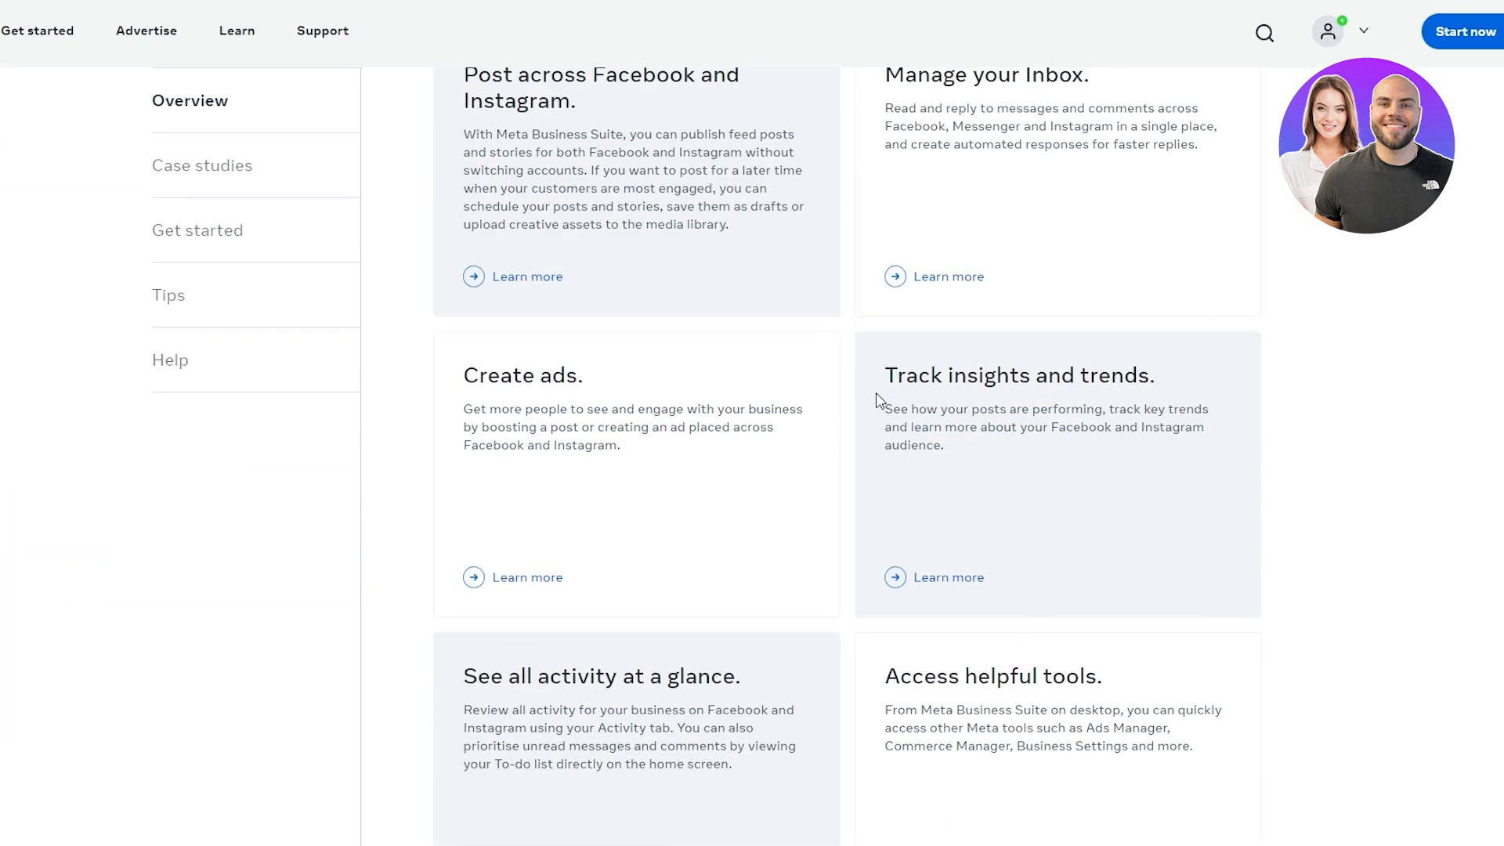
# Step: Review the key feature cards on posting, inbox, ads, insights, activity and helpful tools, and return to the page's start
pyautogui.scroll(2, 871, 388)
pyautogui.scroll(-1, 583, 339)
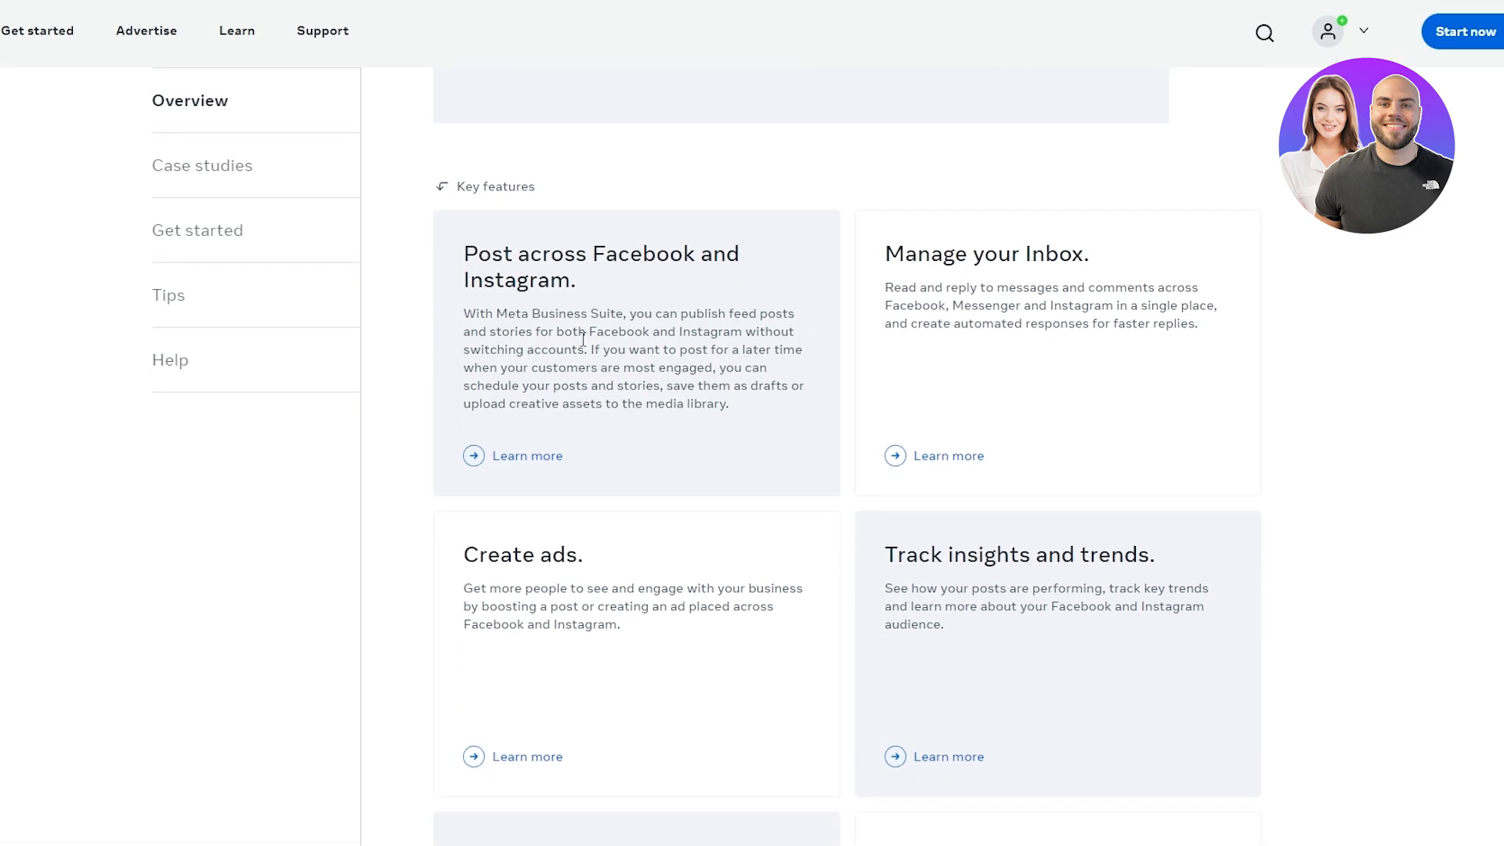
pyautogui.scroll(-2, 542, 262)
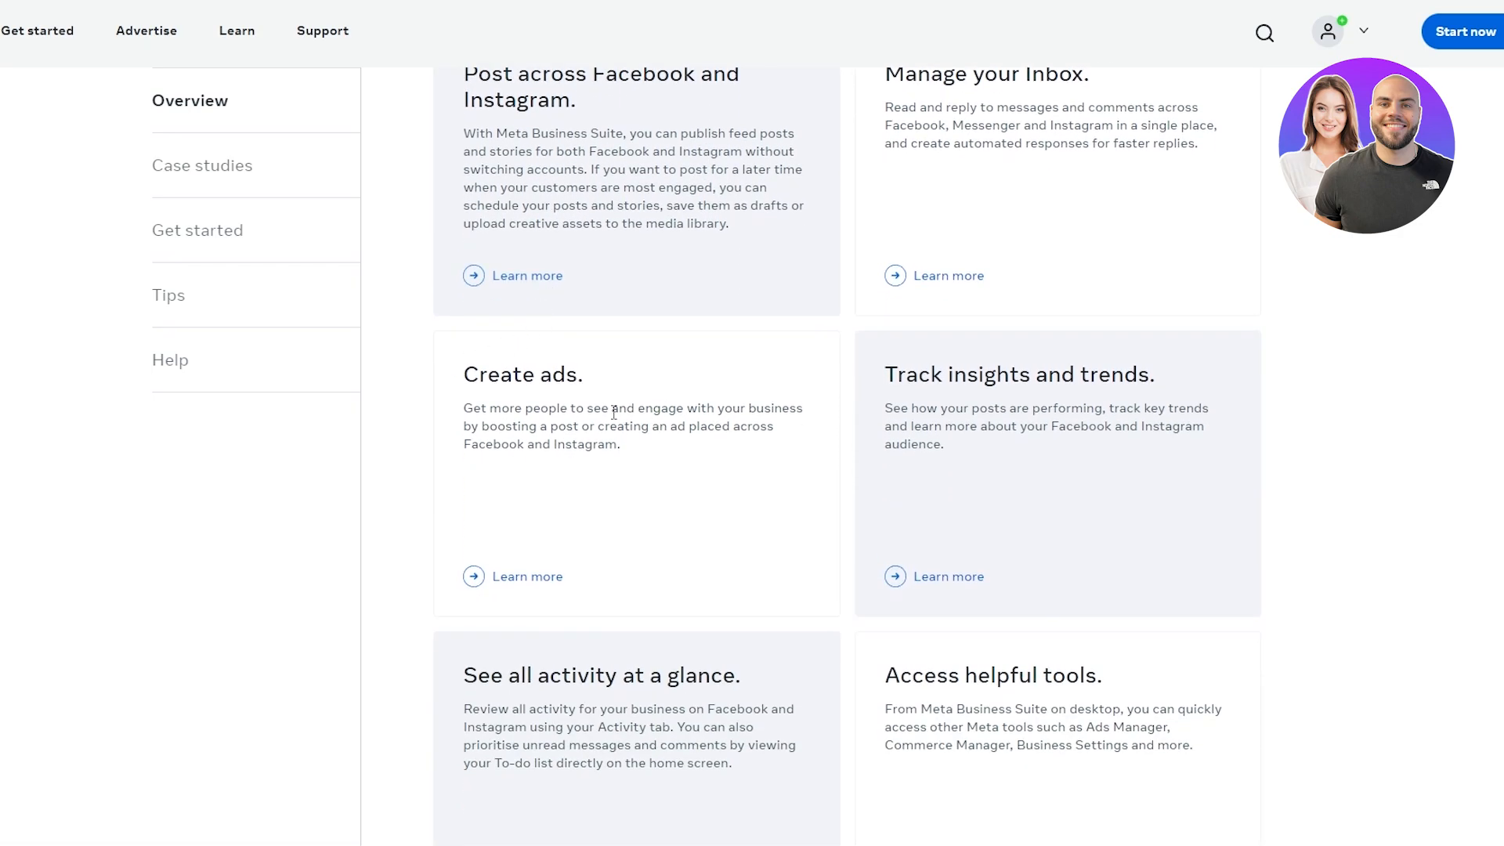
pyautogui.scroll(-3, 943, 373)
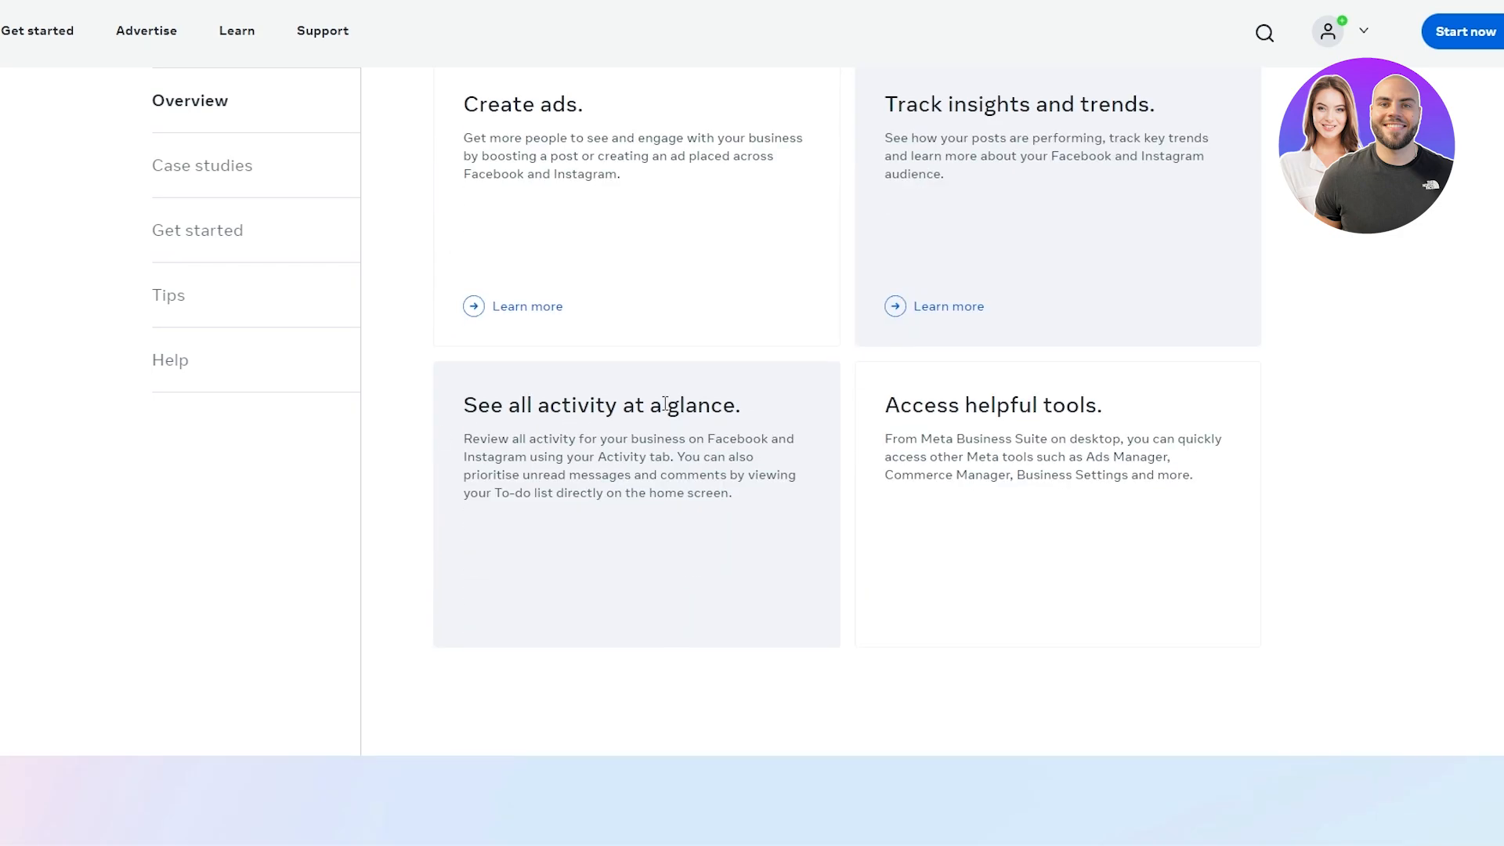
pyautogui.scroll(20, 1059, 436)
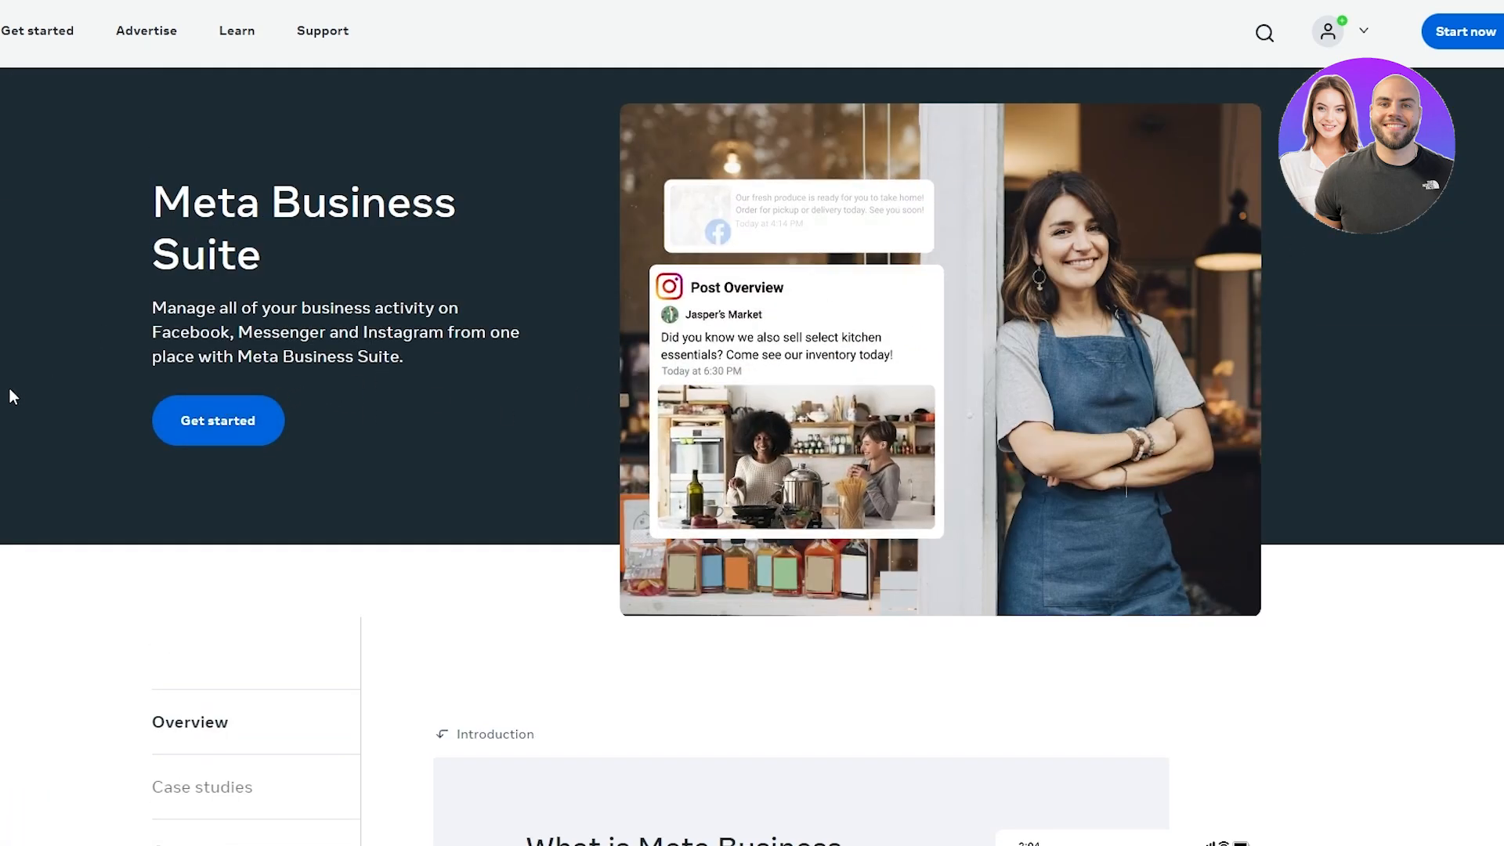
# Step: Get started with Meta Business Suite, show the new account option, log in with Facebook, and proceed to create a business Page
pyautogui.click(262, 419)
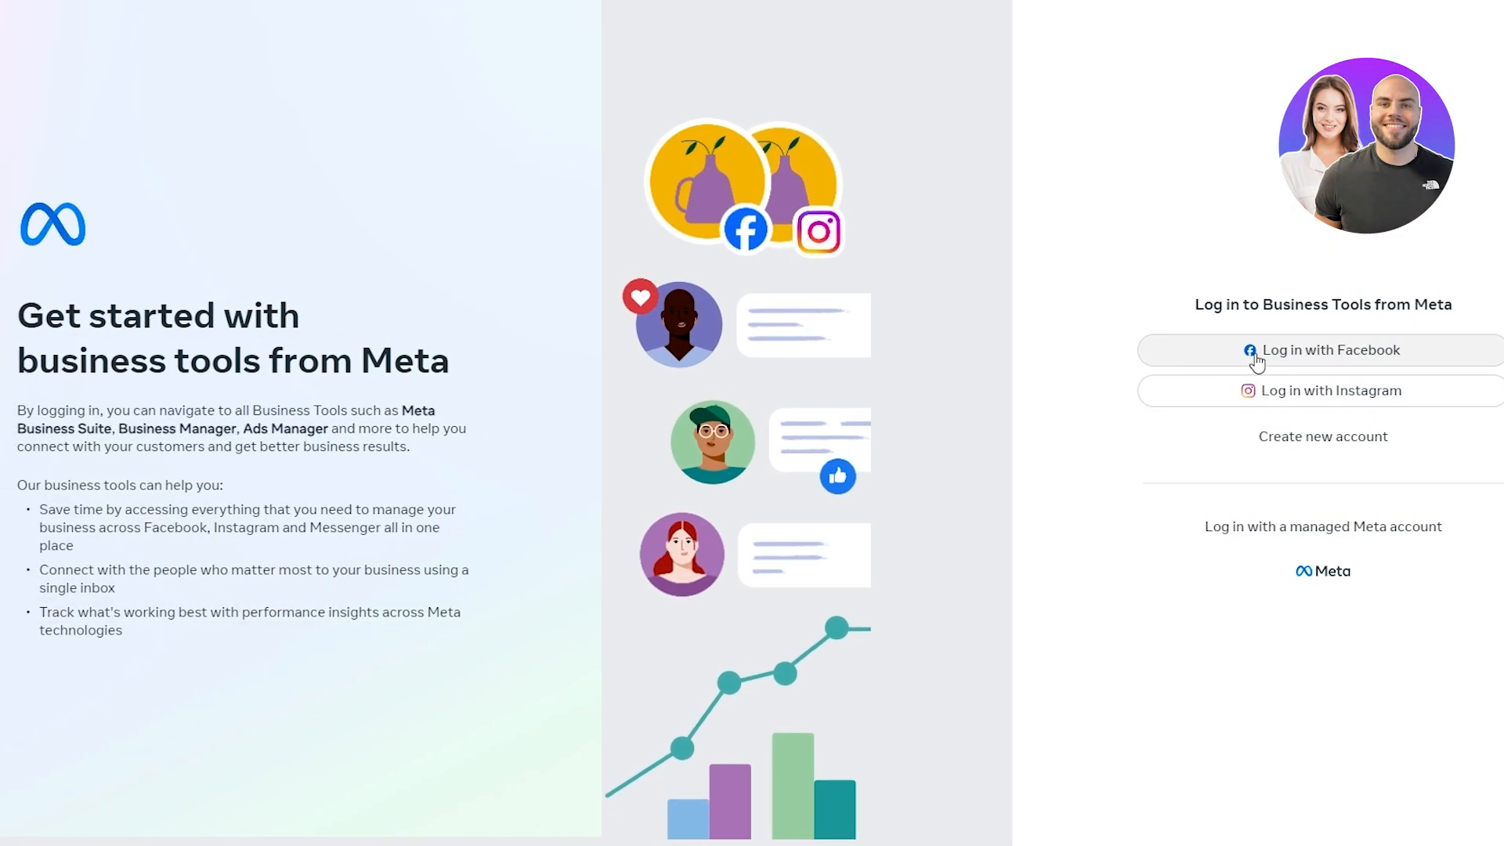
pyautogui.moveTo(1204, 304); pyautogui.dragTo(1454, 304)
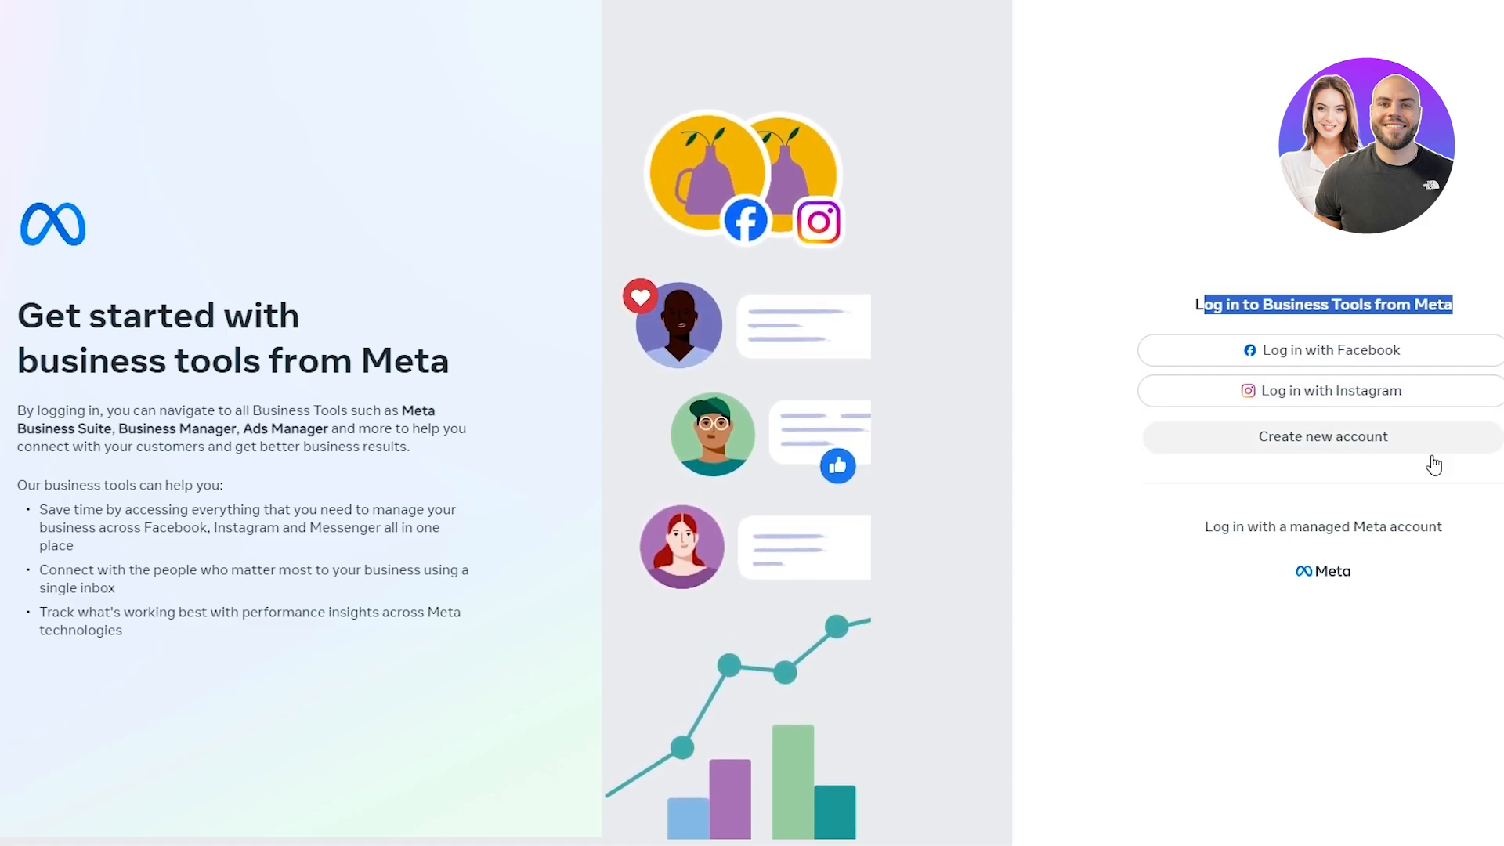
pyautogui.click(1355, 450)
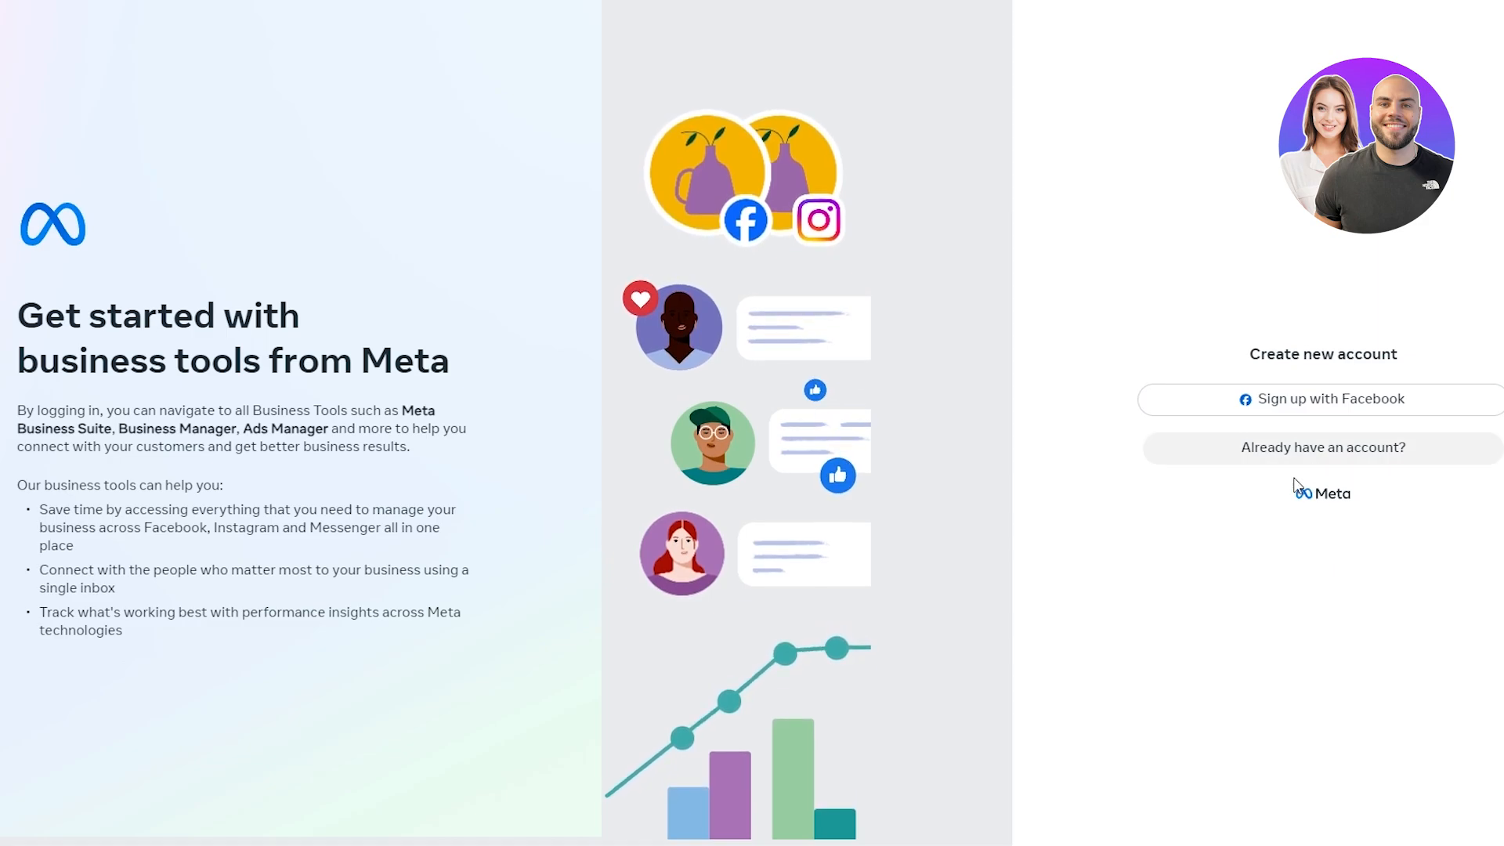
pyautogui.click(1322, 461)
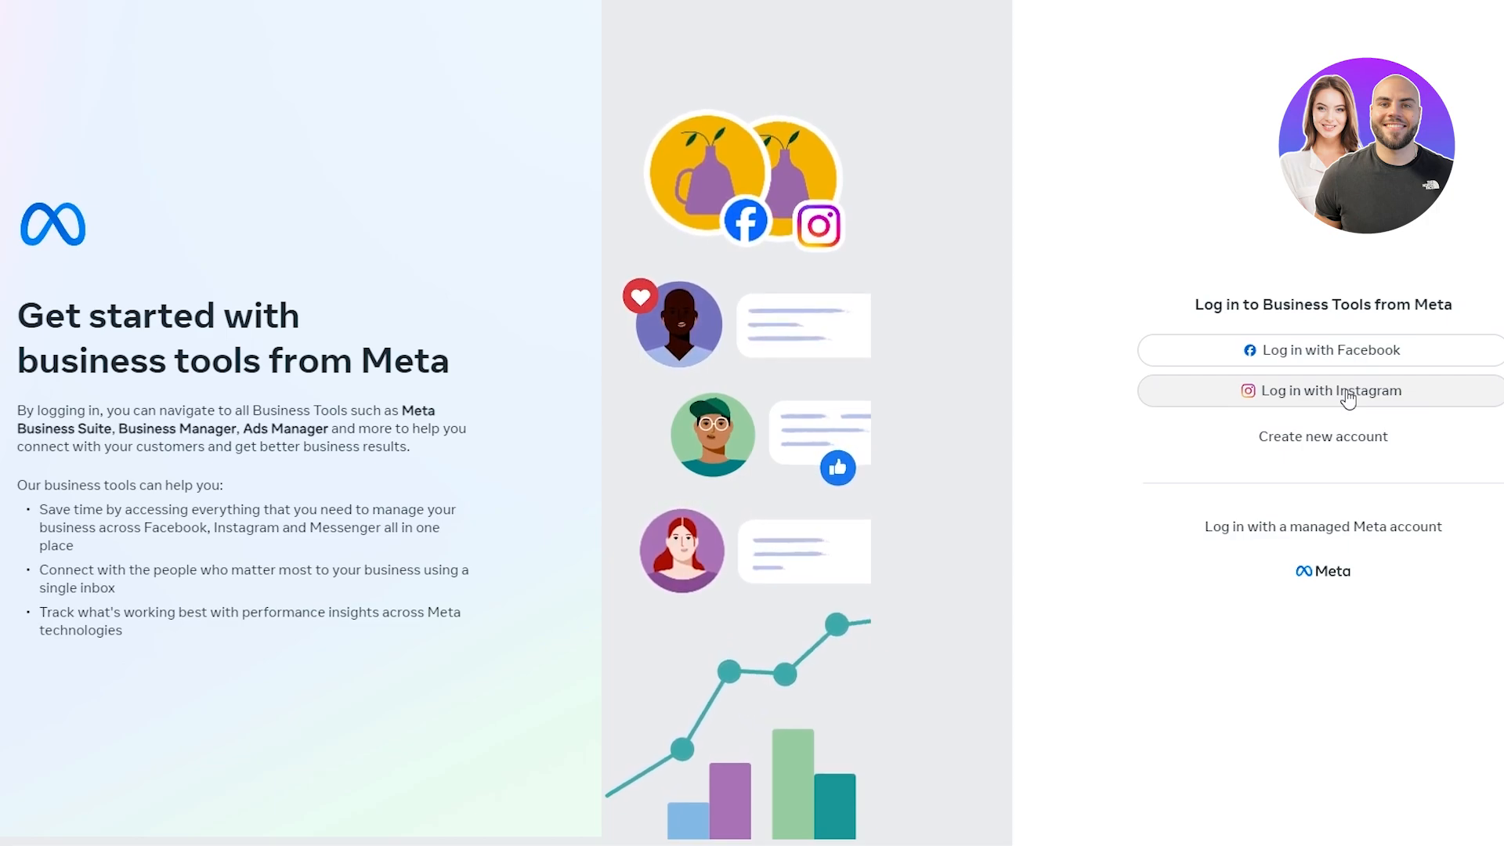
pyautogui.click(1316, 347)
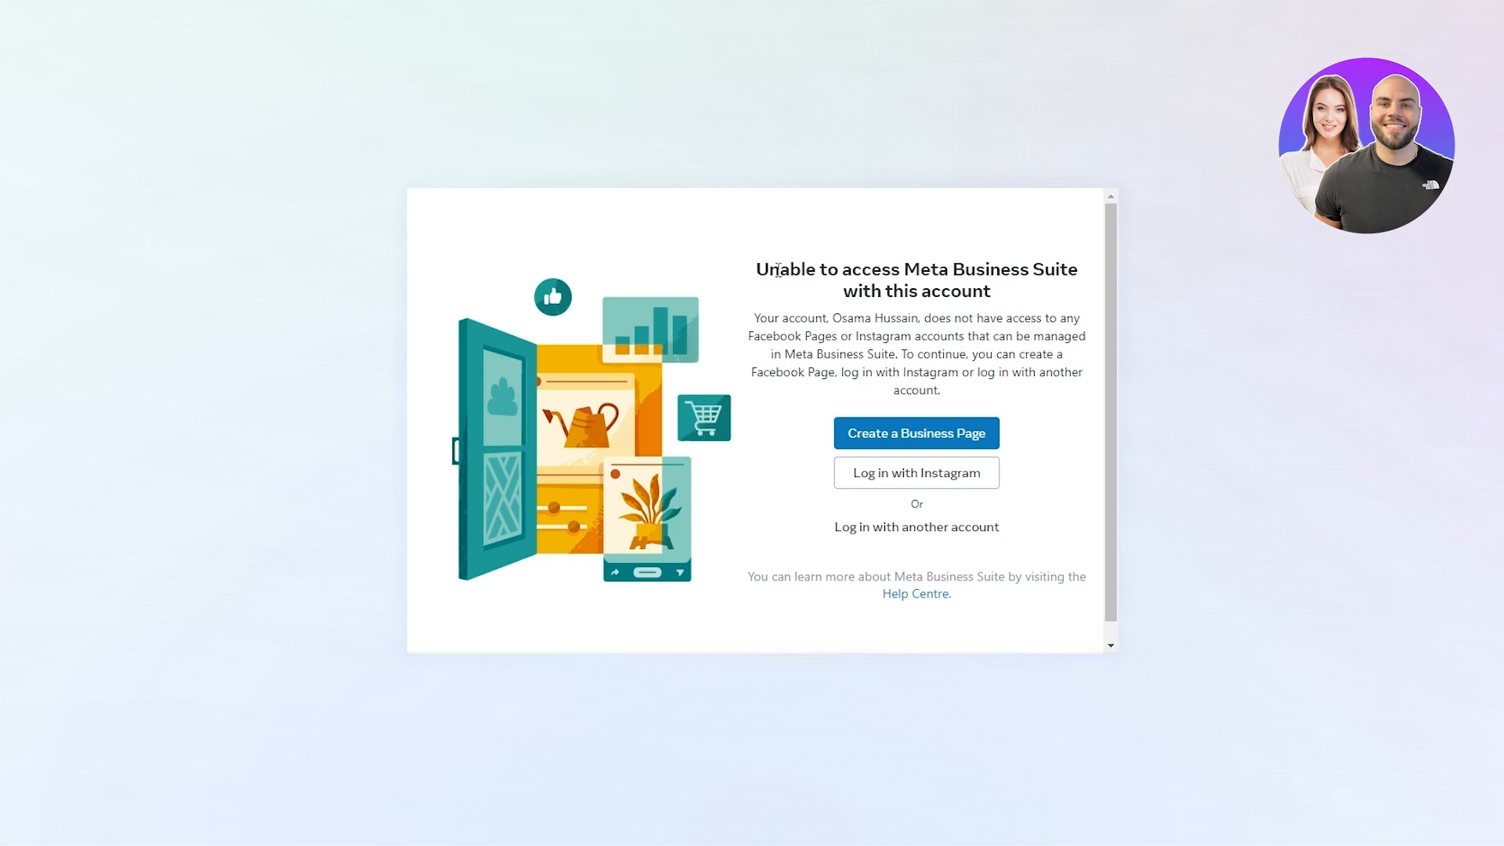
pyautogui.scroll(-1, 777, 270)
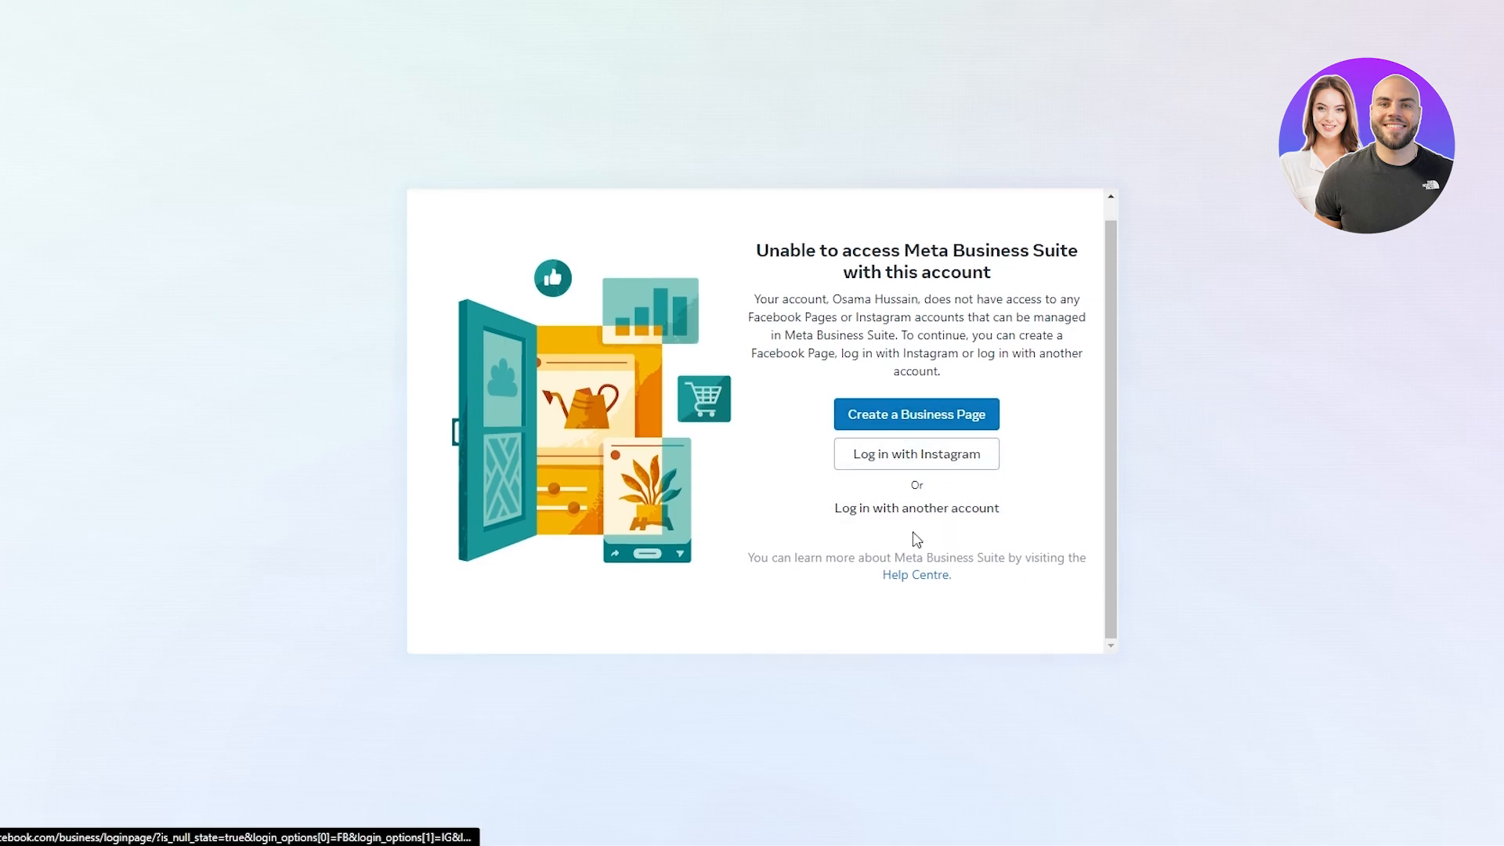
pyautogui.click(915, 426)
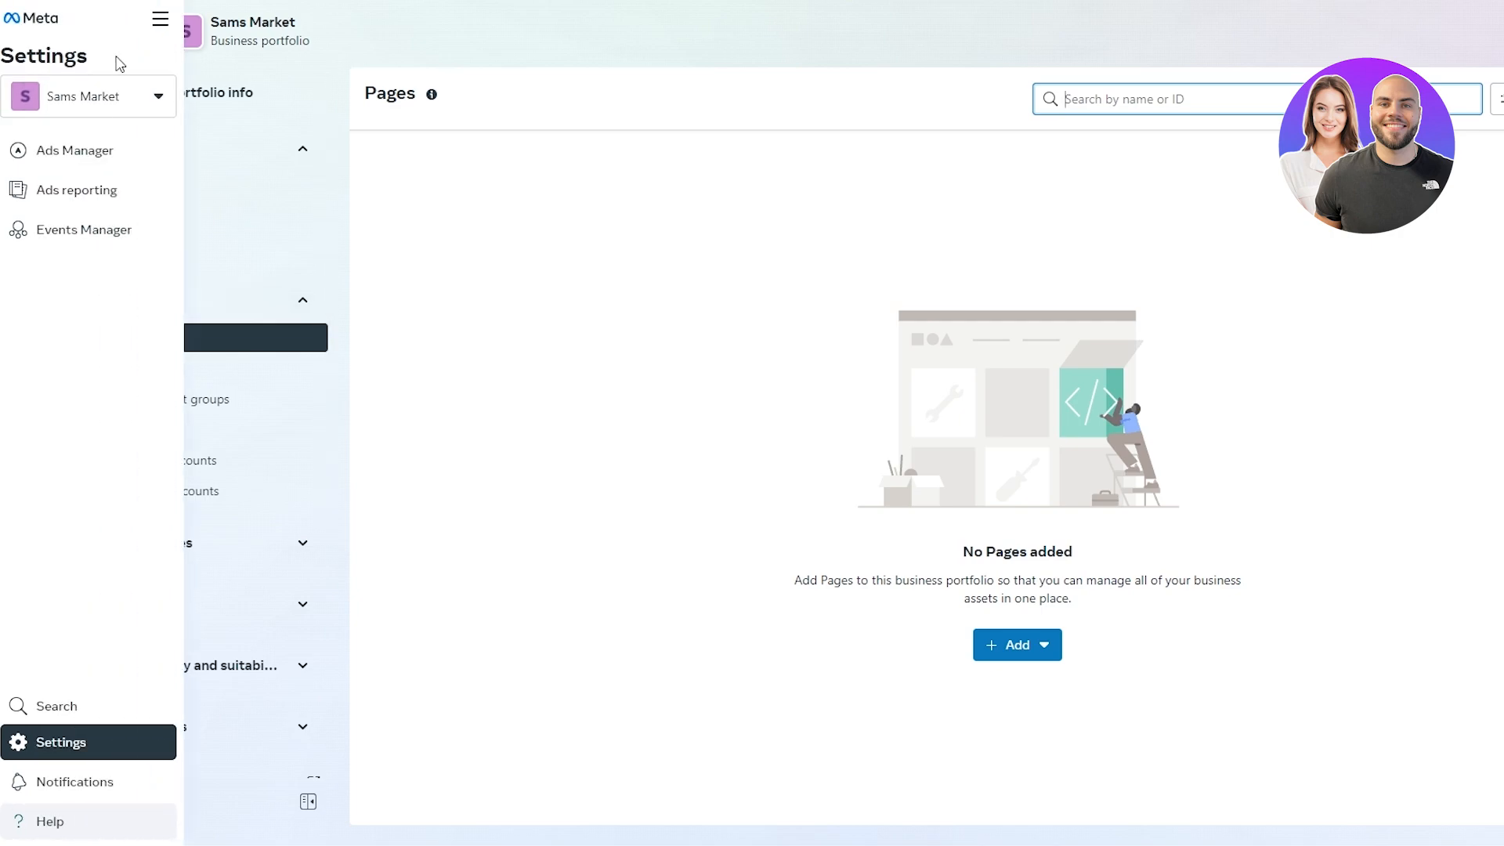
# Step: Show the form for creating another business portfolio, highlight its name field, and close it without creating one
pyautogui.click(82, 87)
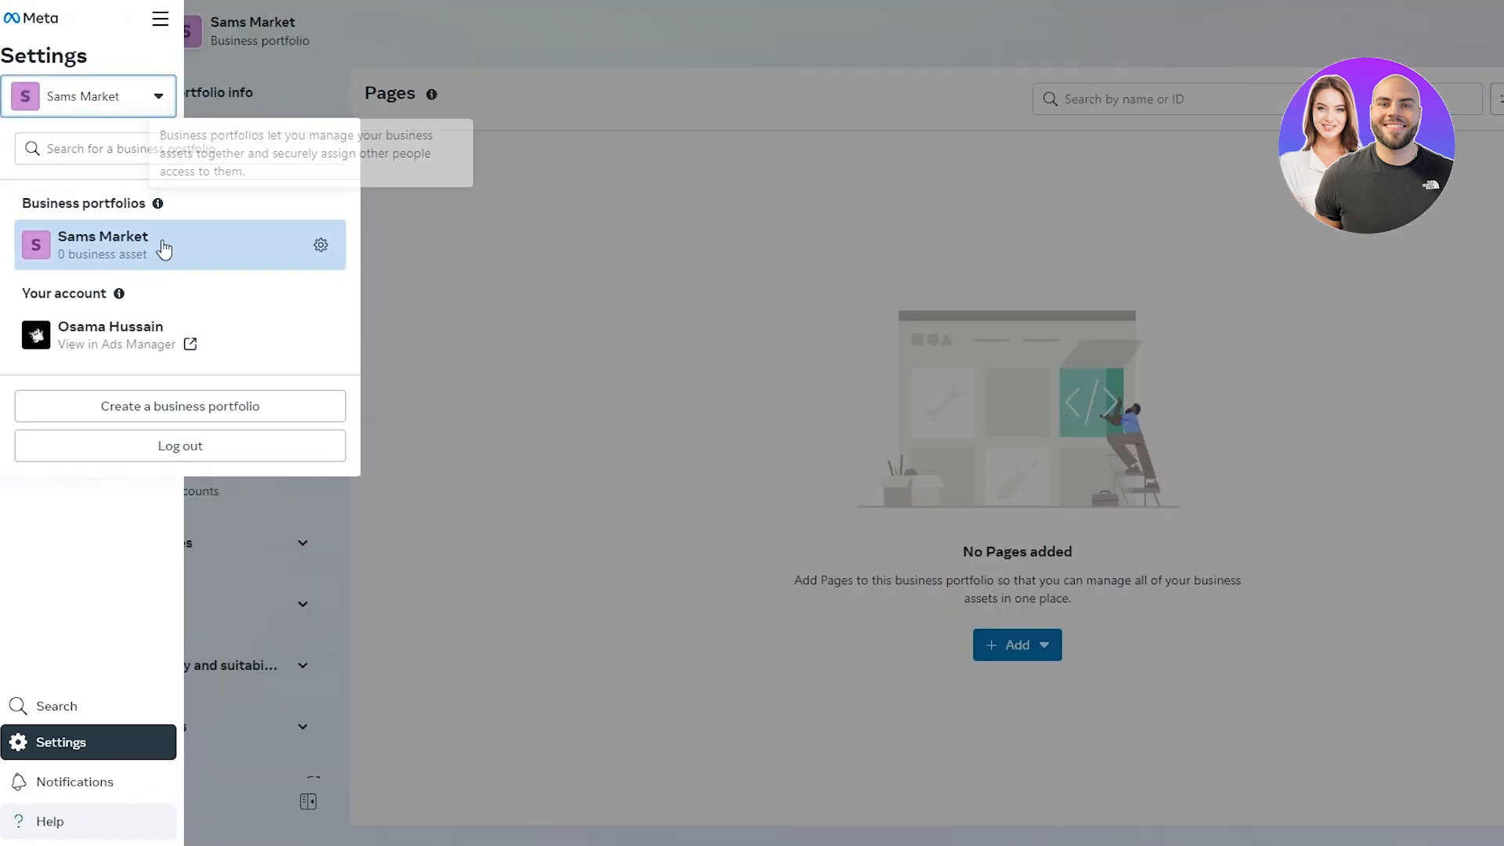
pyautogui.click(184, 414)
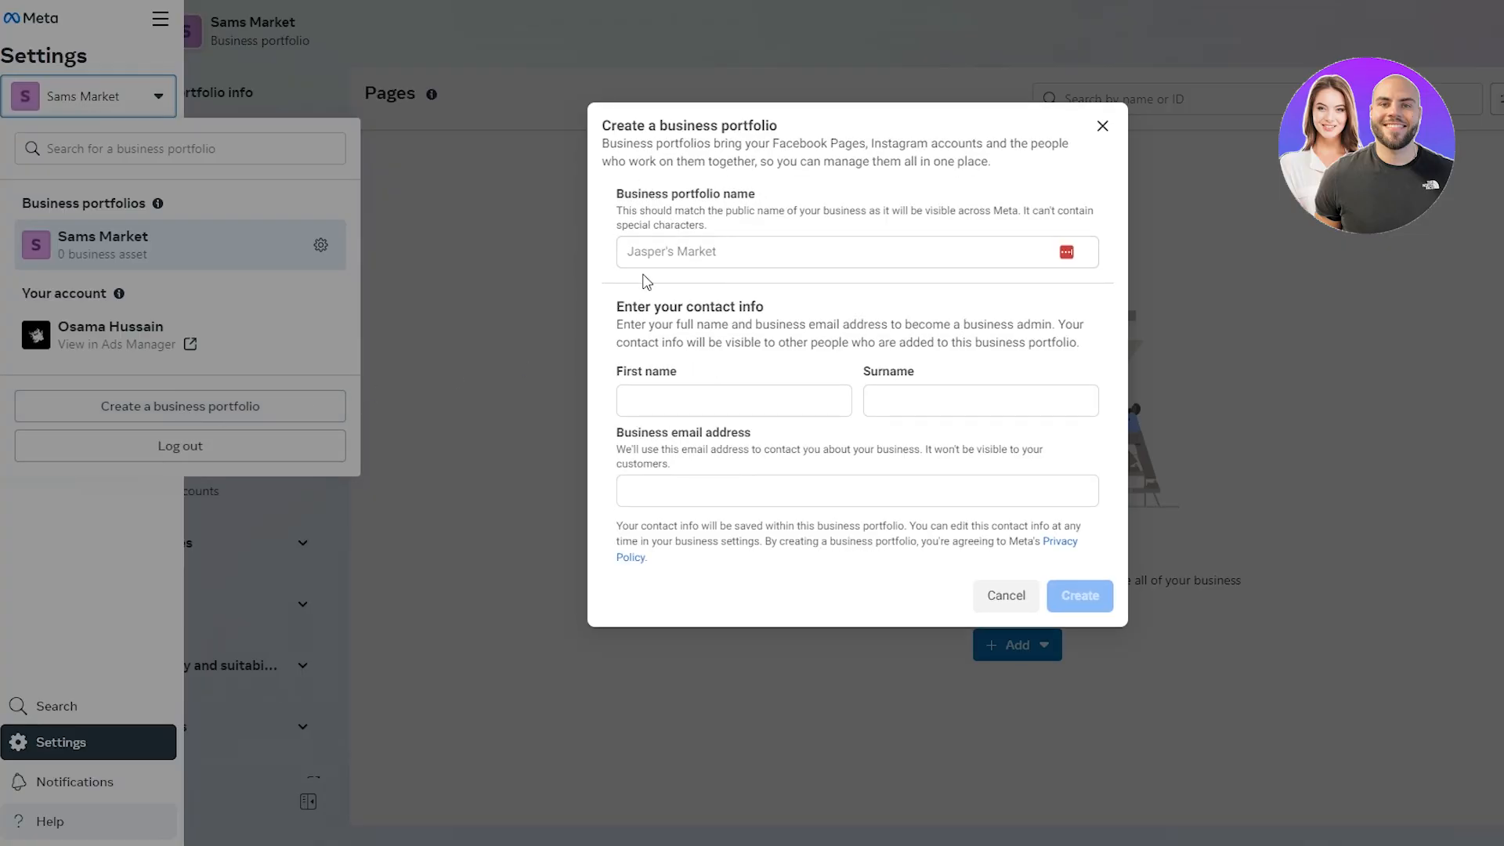
pyautogui.moveTo(620, 201); pyautogui.dragTo(781, 202)
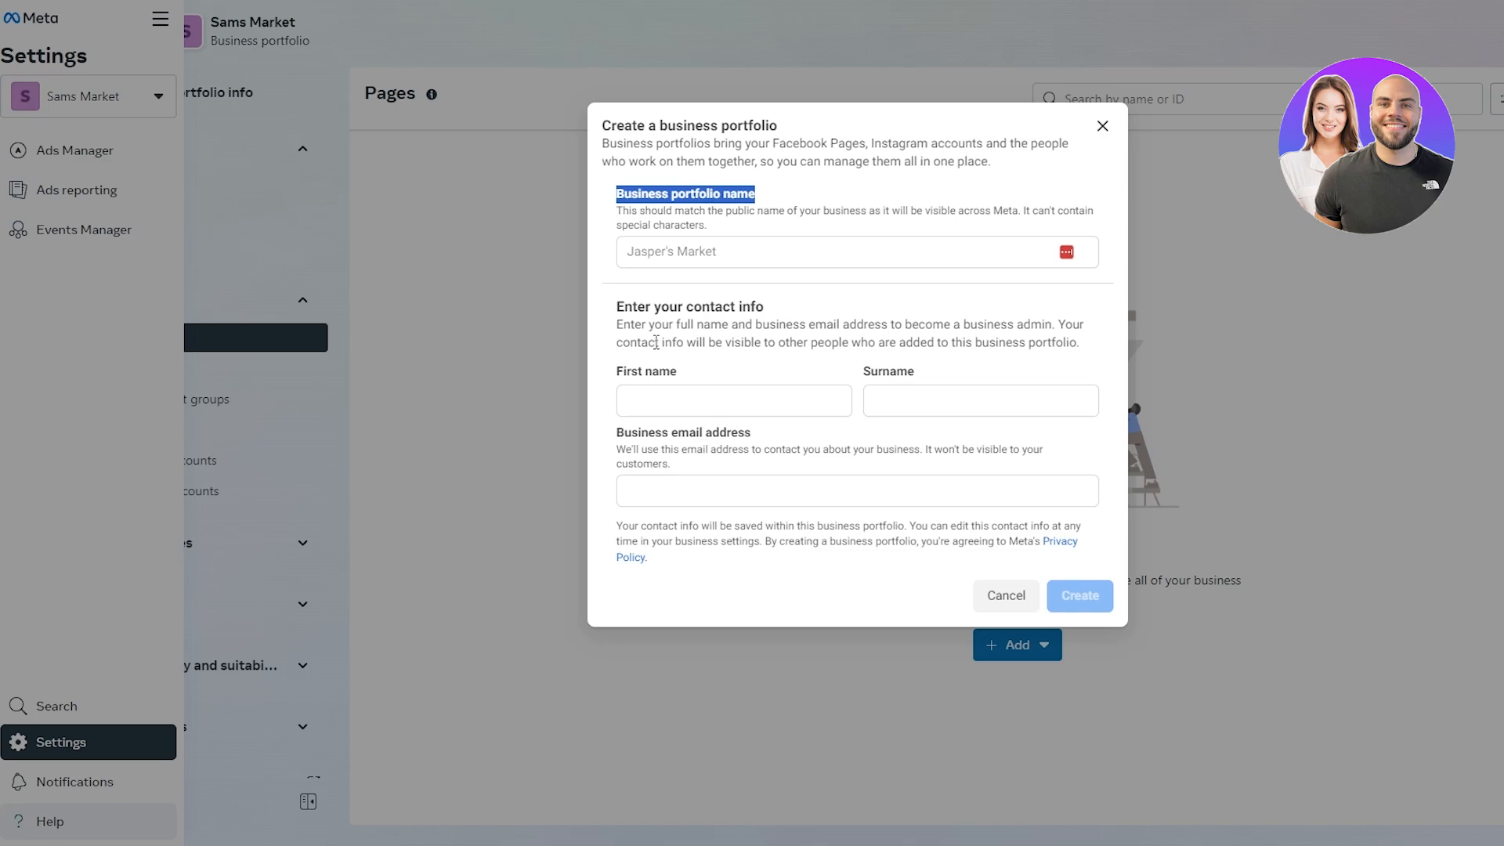
pyautogui.click(980, 602)
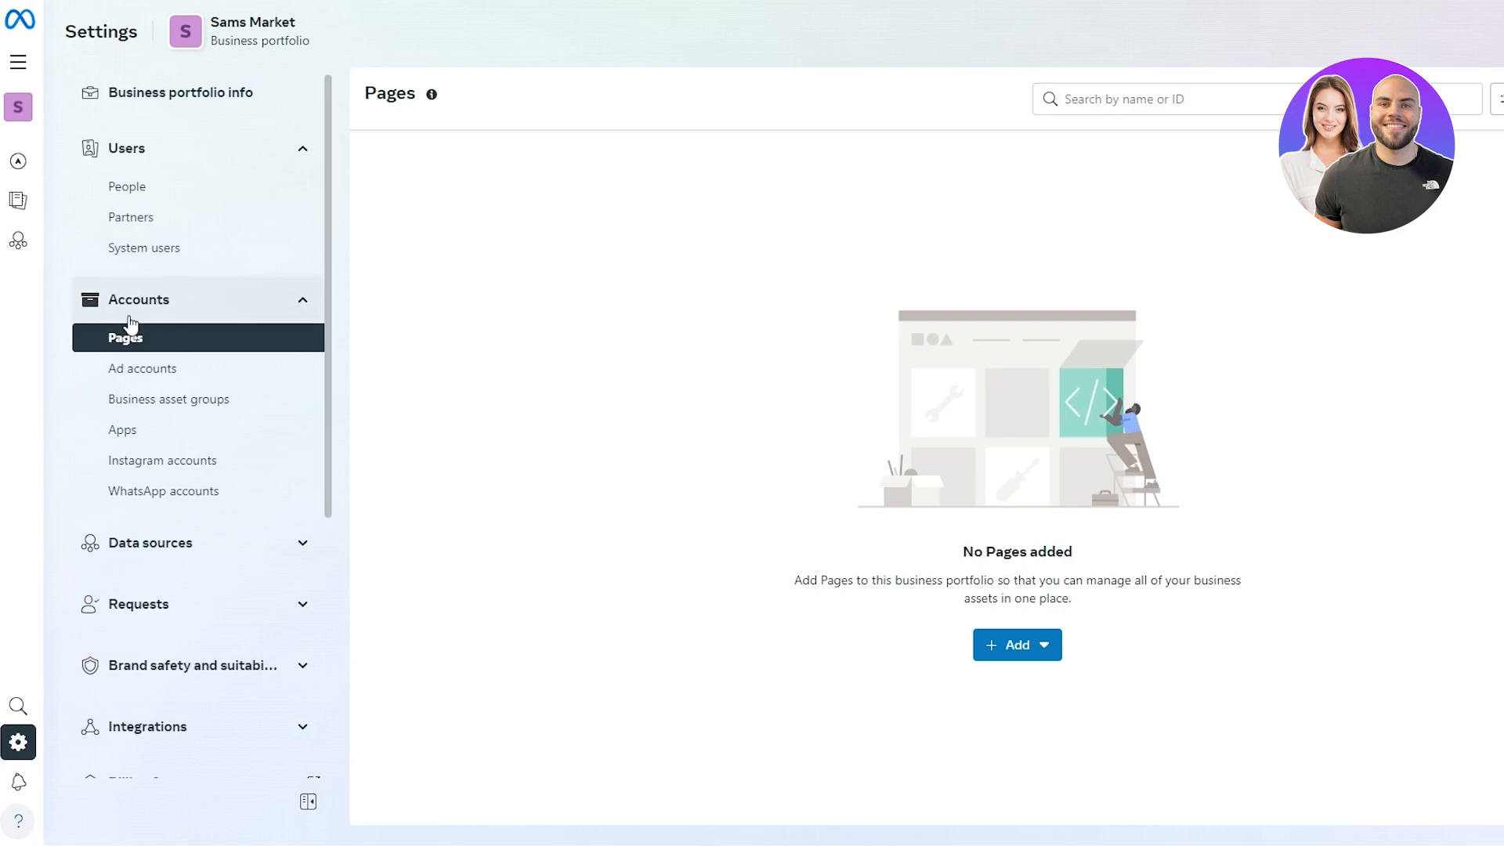
# Step: Show how to add an existing Facebook Page to the Sams Market portfolio and cancel the request
pyautogui.moveTo(42, 70)
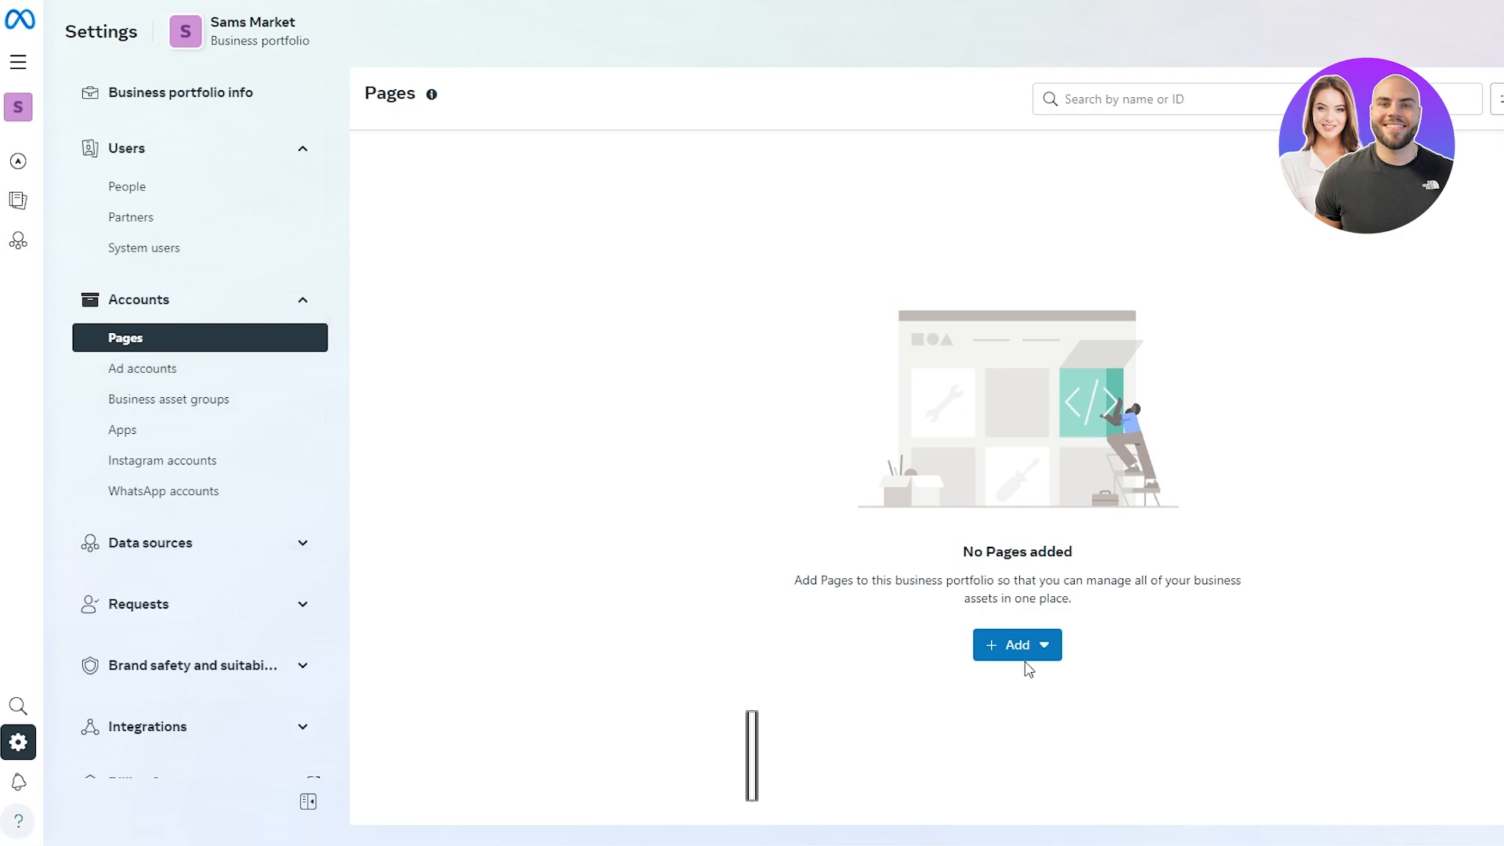
pyautogui.click(1044, 649)
pyautogui.click(1005, 654)
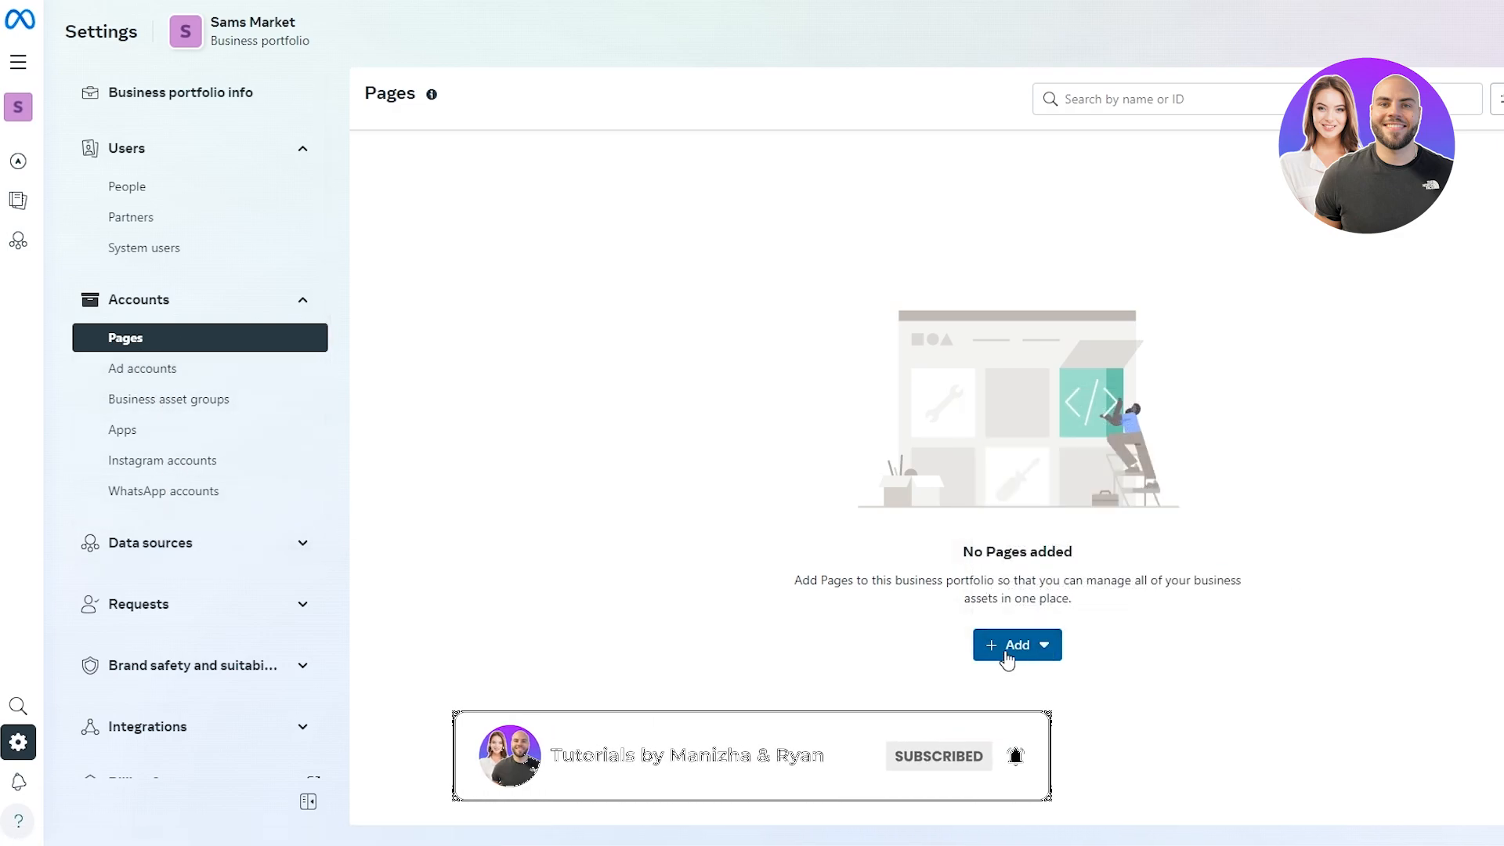
pyautogui.click(1003, 655)
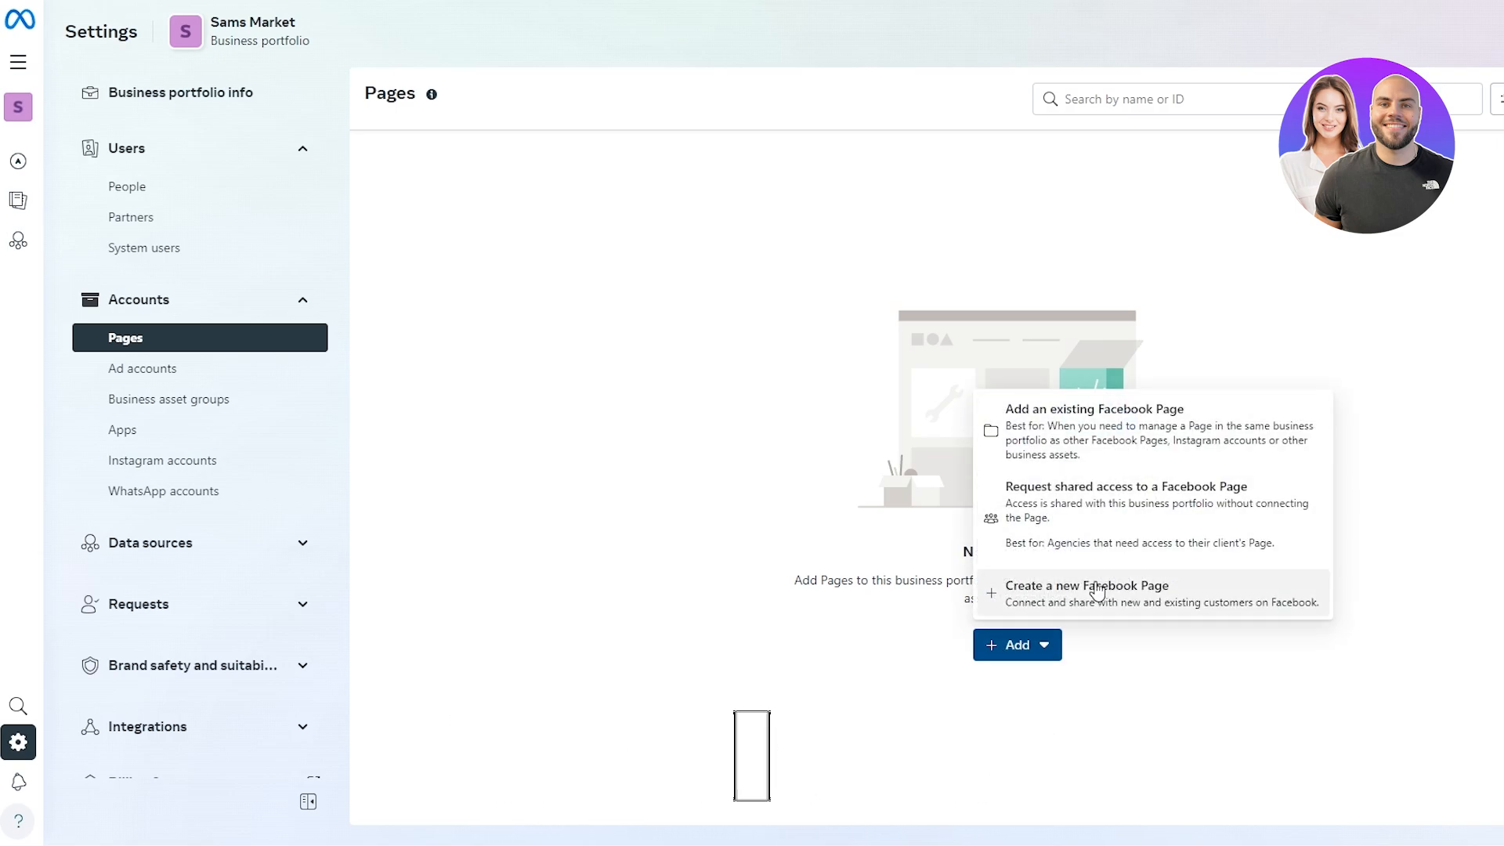
pyautogui.click(1091, 445)
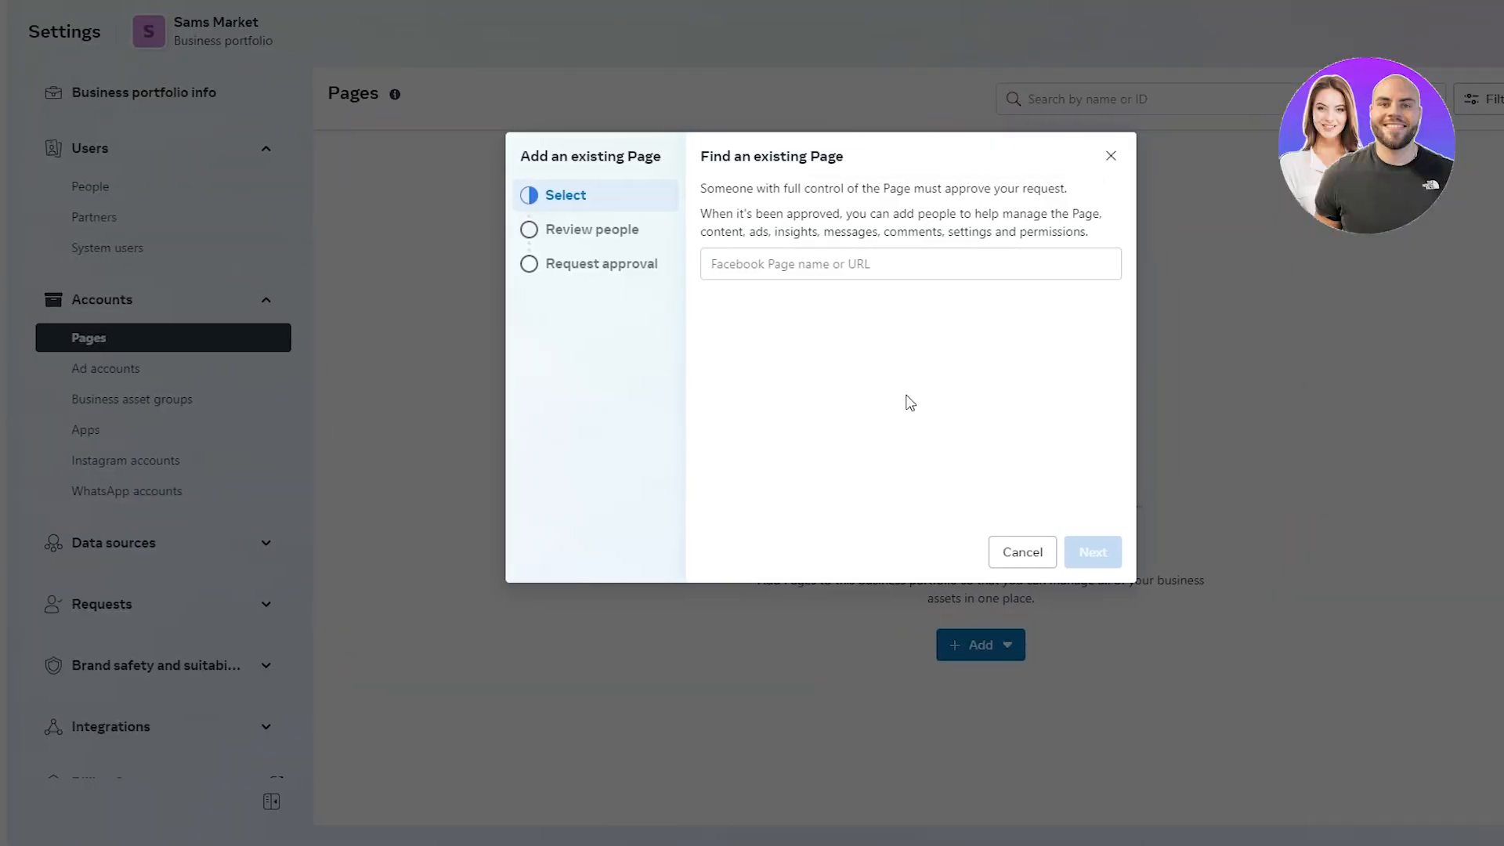
pyautogui.click(740, 264)
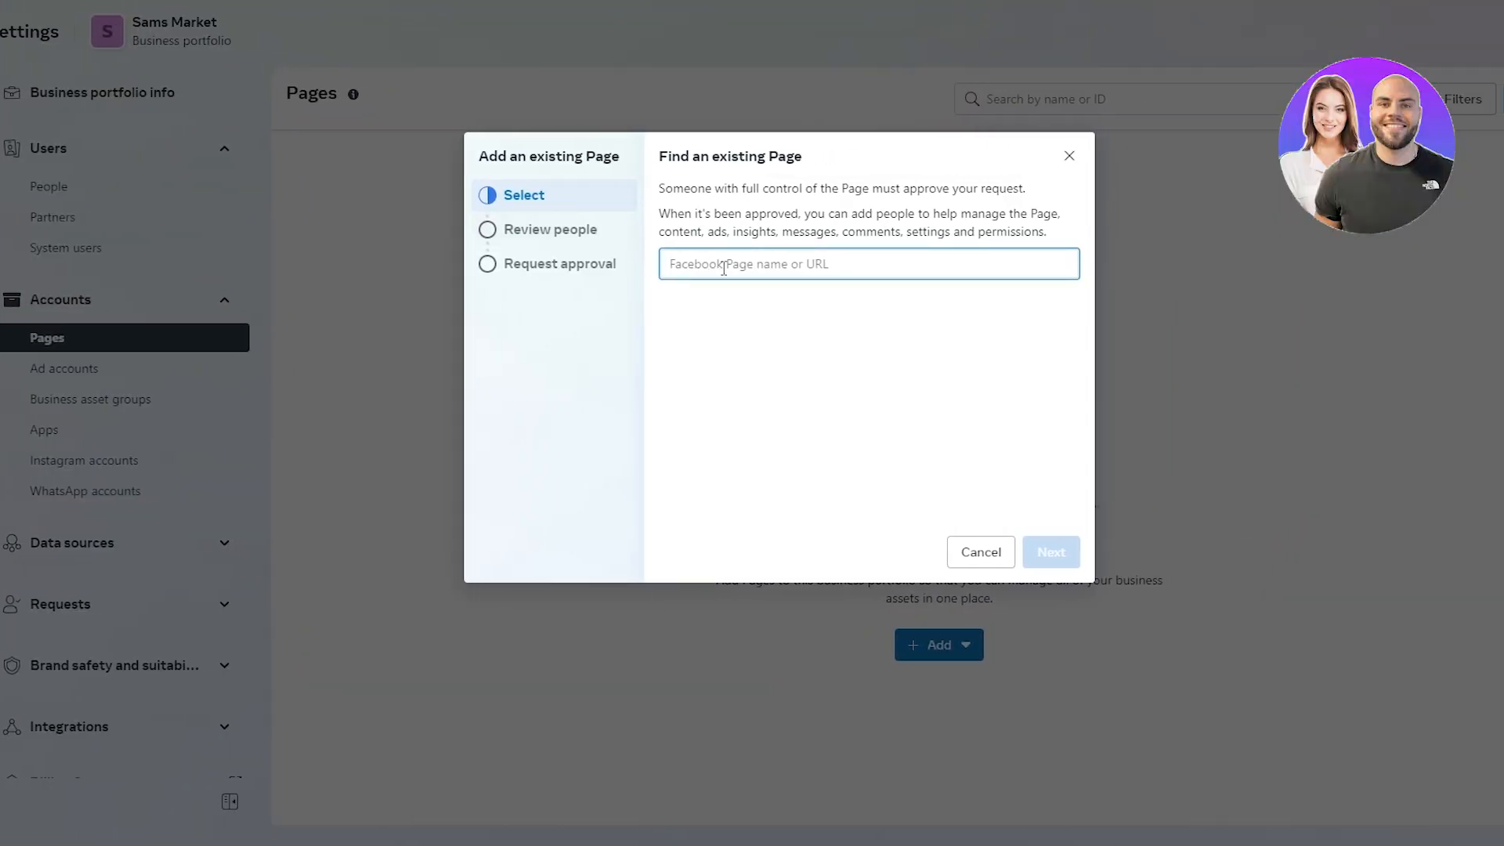
pyautogui.click(974, 548)
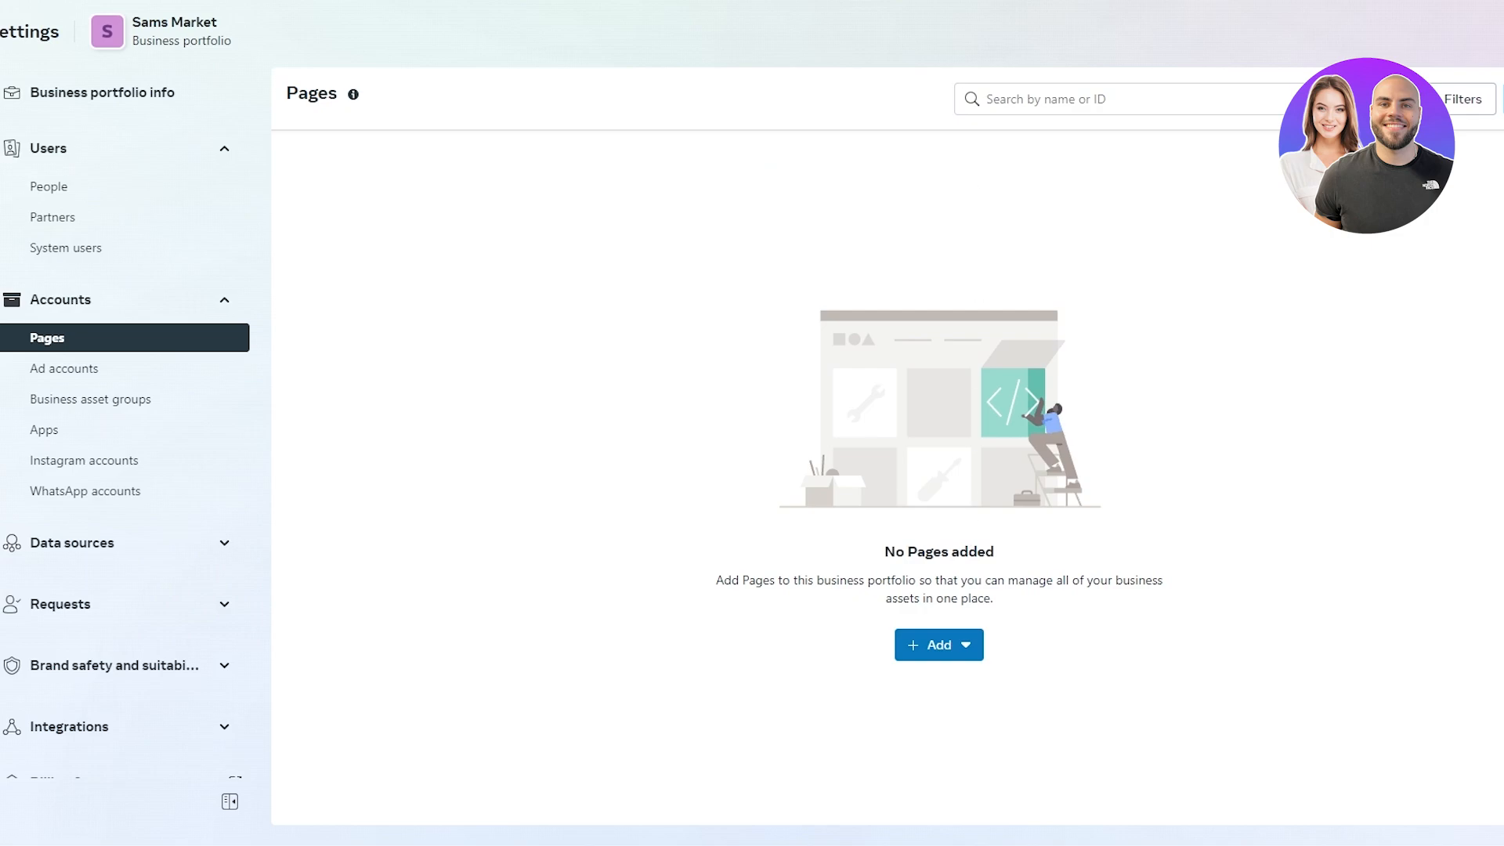
# Step: Show the form for creating a new Facebook Page within the portfolio and highlight its Page name field
pyautogui.click(947, 633)
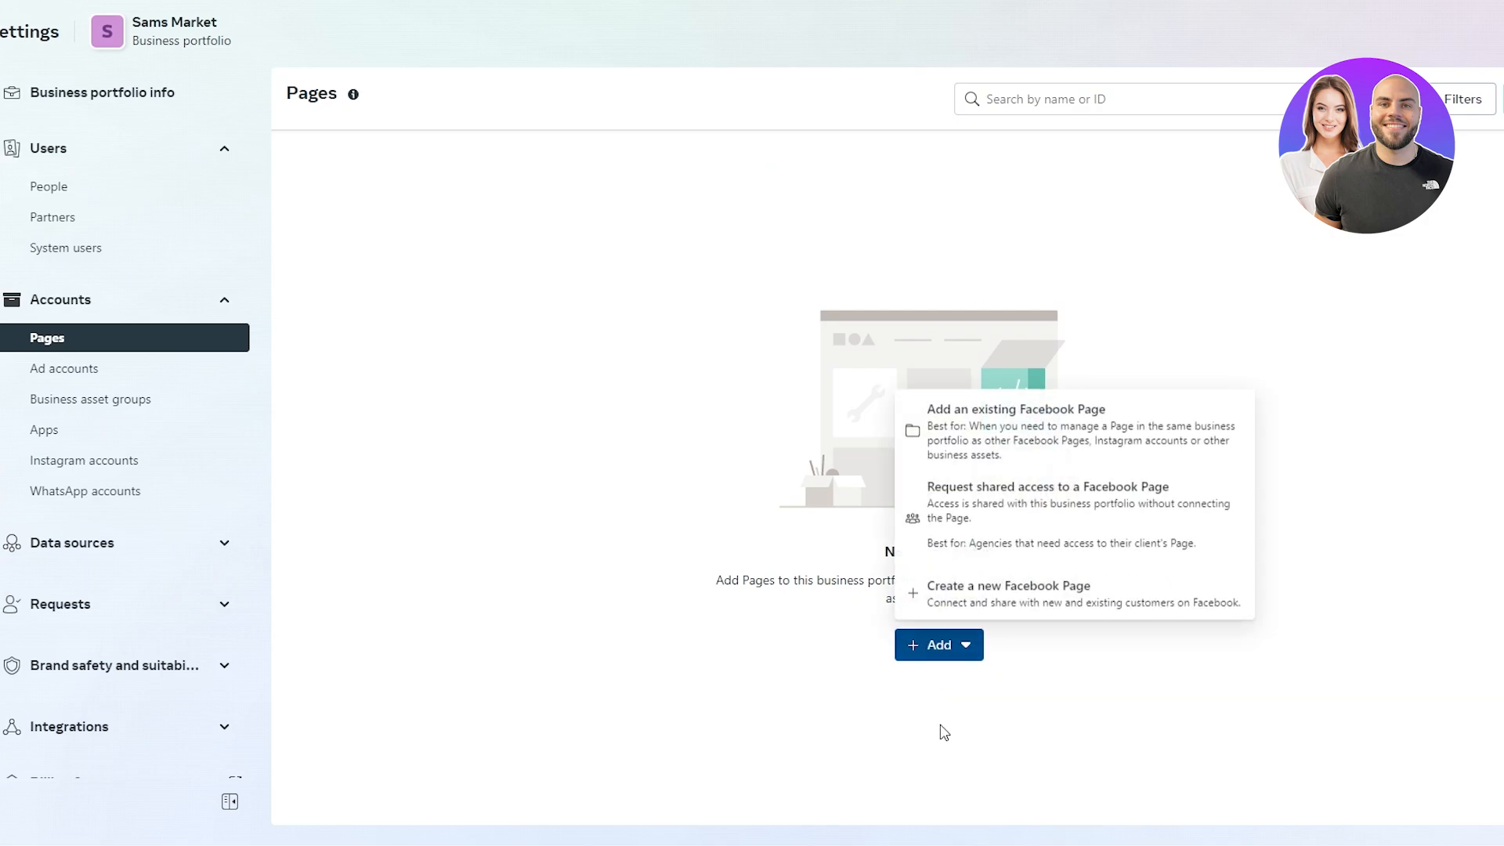
pyautogui.click(1002, 595)
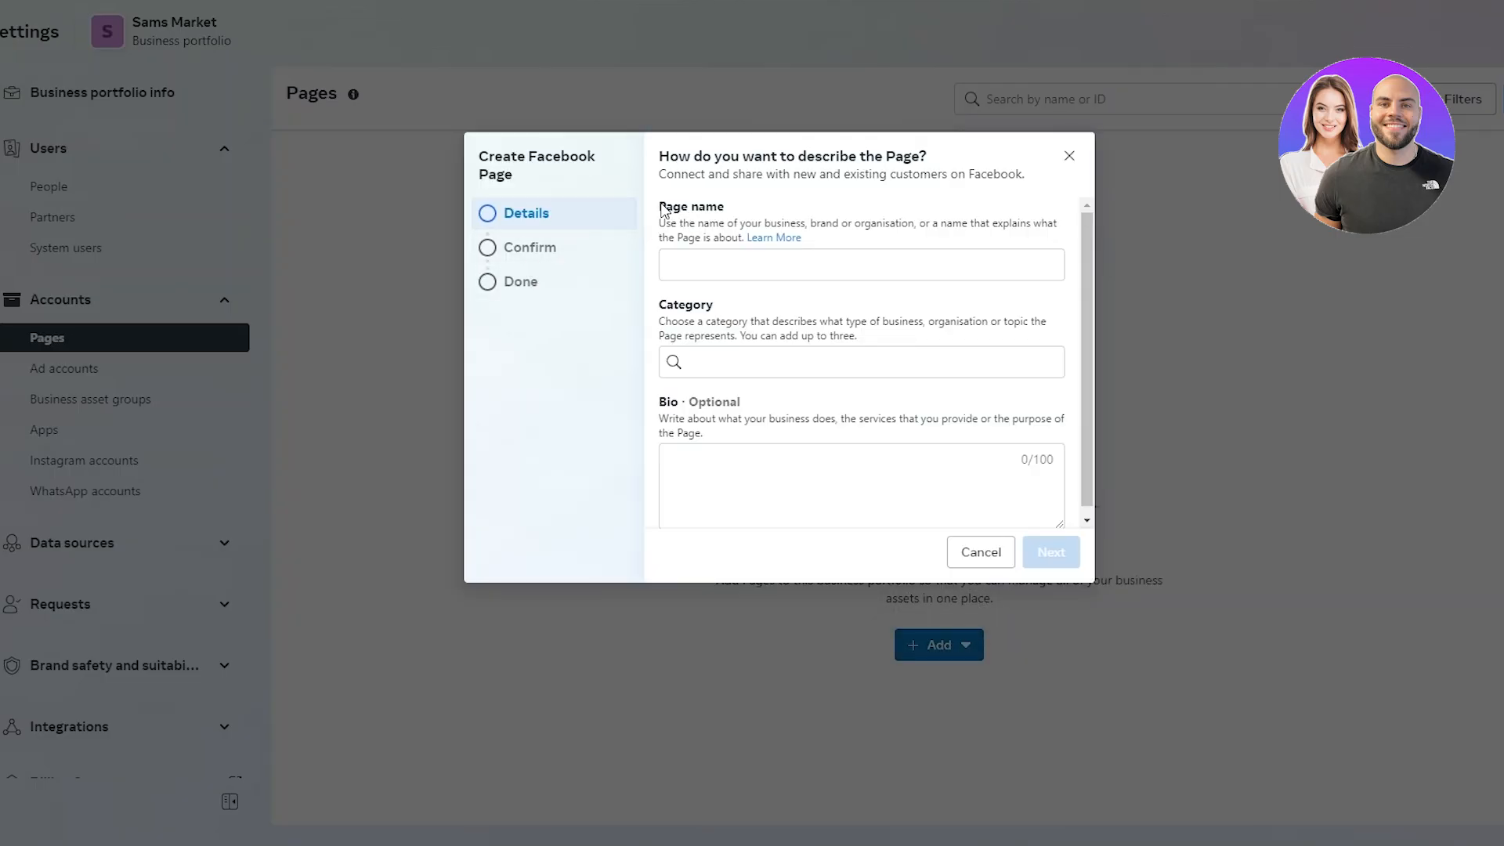
pyautogui.moveTo(661, 205); pyautogui.dragTo(740, 205)
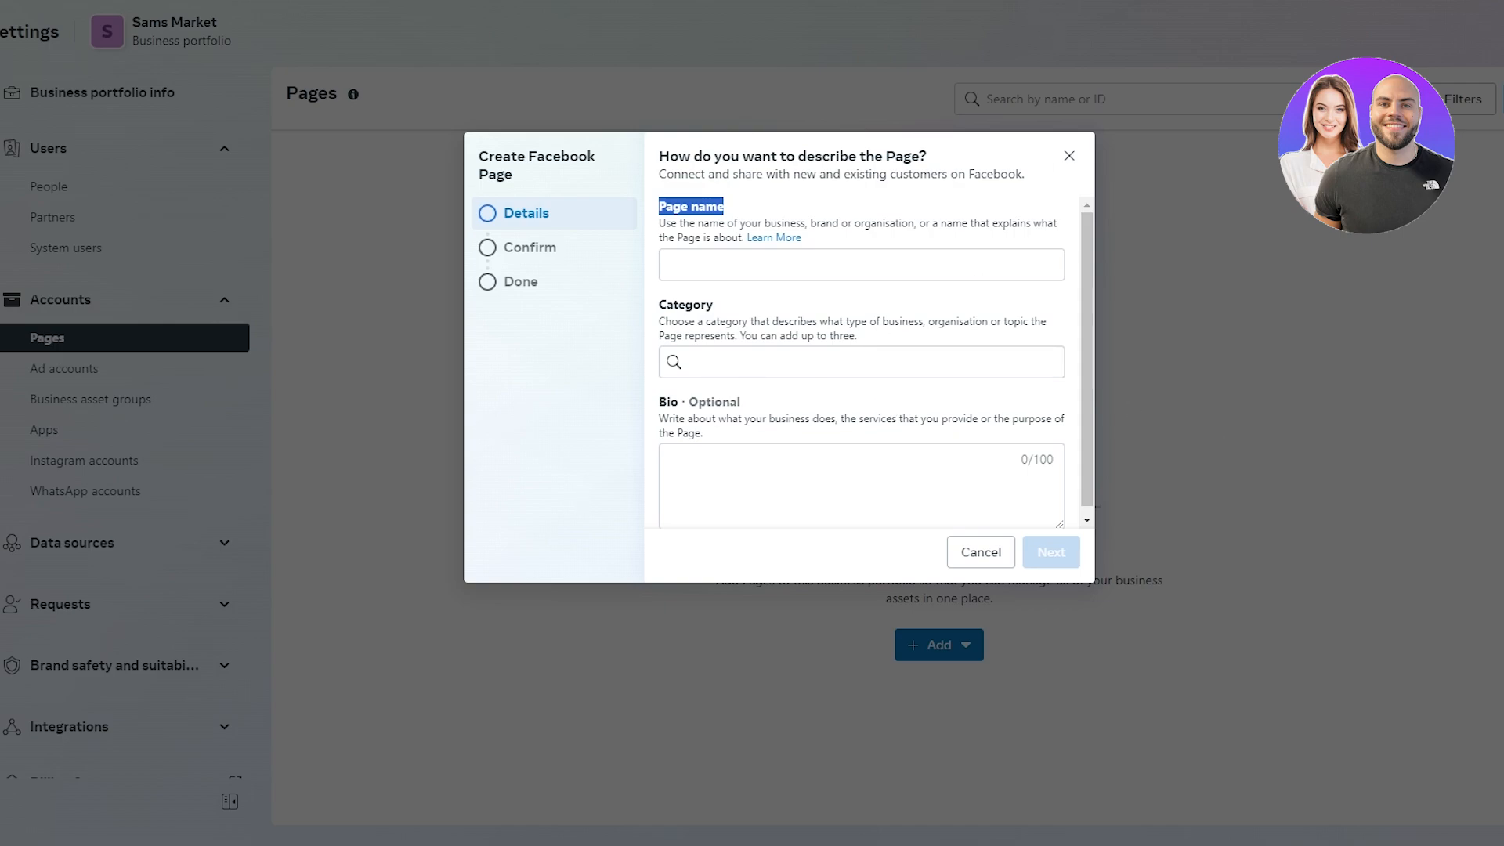
# Step: Open Facebook in a new browser tab and create a Page named Game Reviews with the category Gaming video creator
pyautogui.hotkey('ctrl', 't')
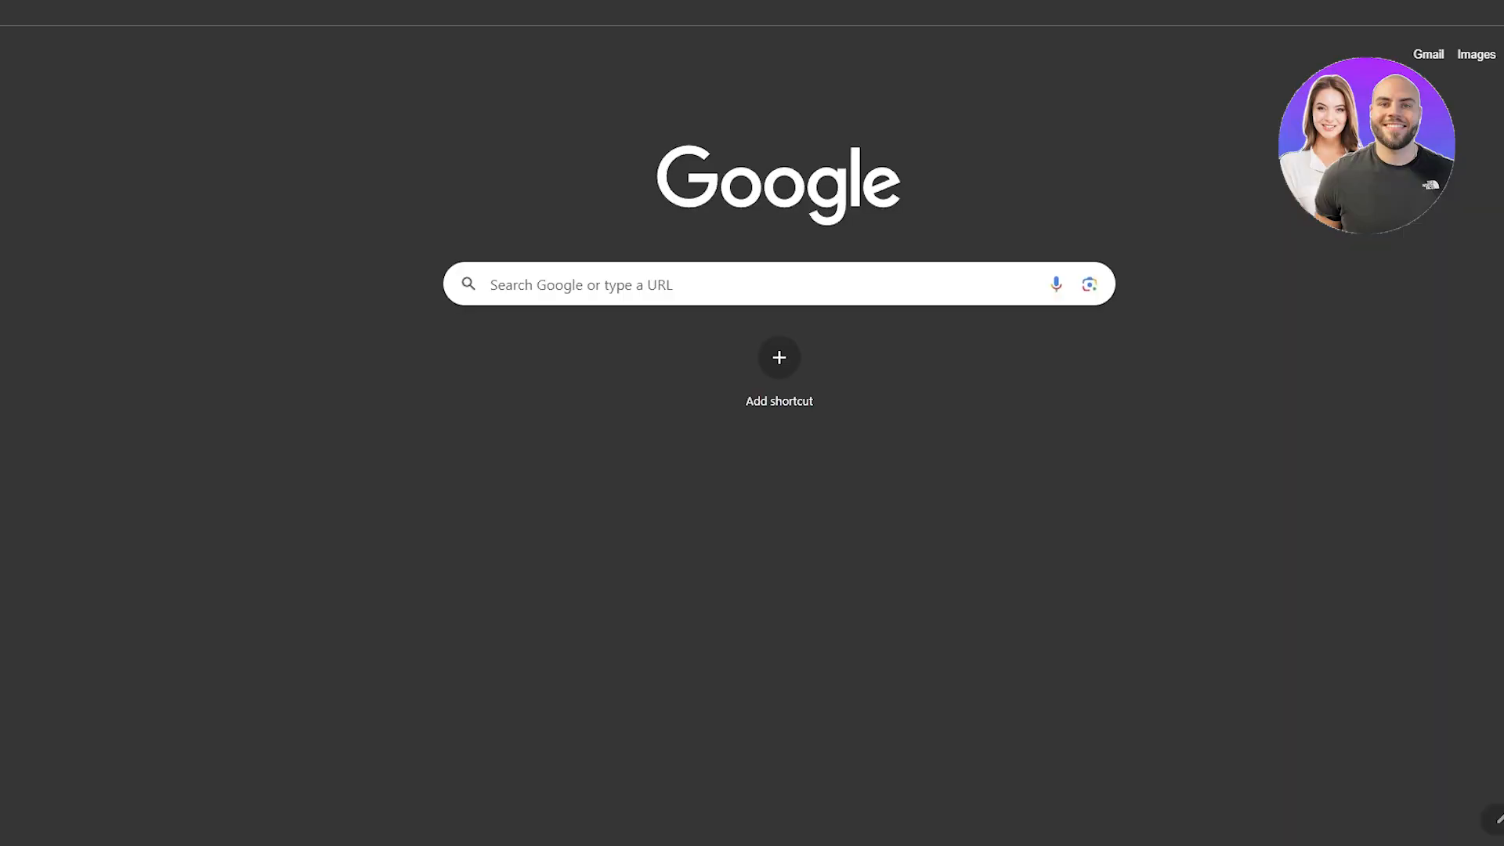
pyautogui.write('f')
pyautogui.press('Return')
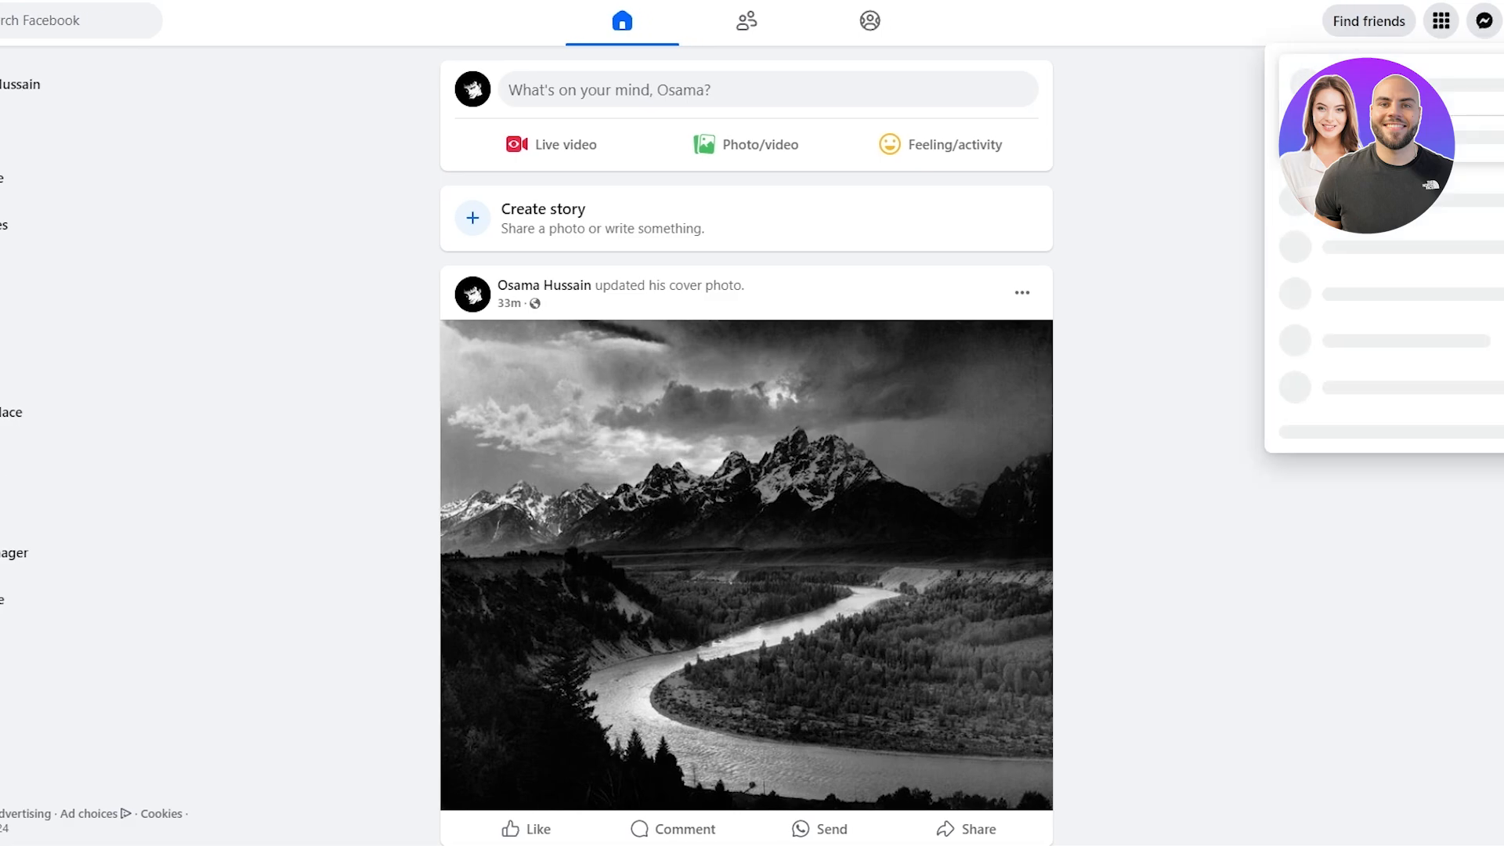
pyautogui.click(1441, 21)
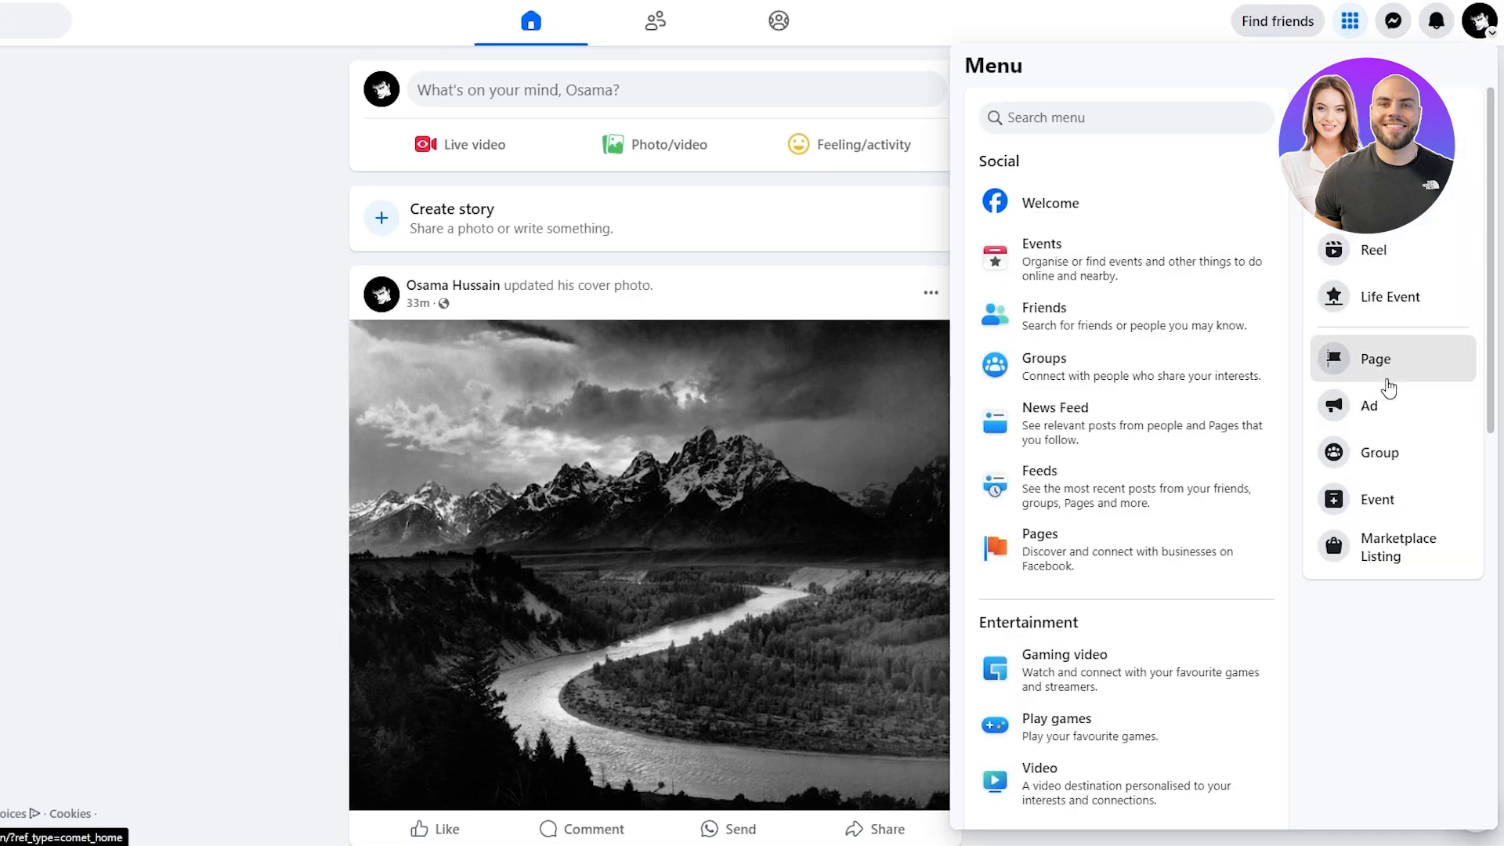
pyautogui.click(1376, 376)
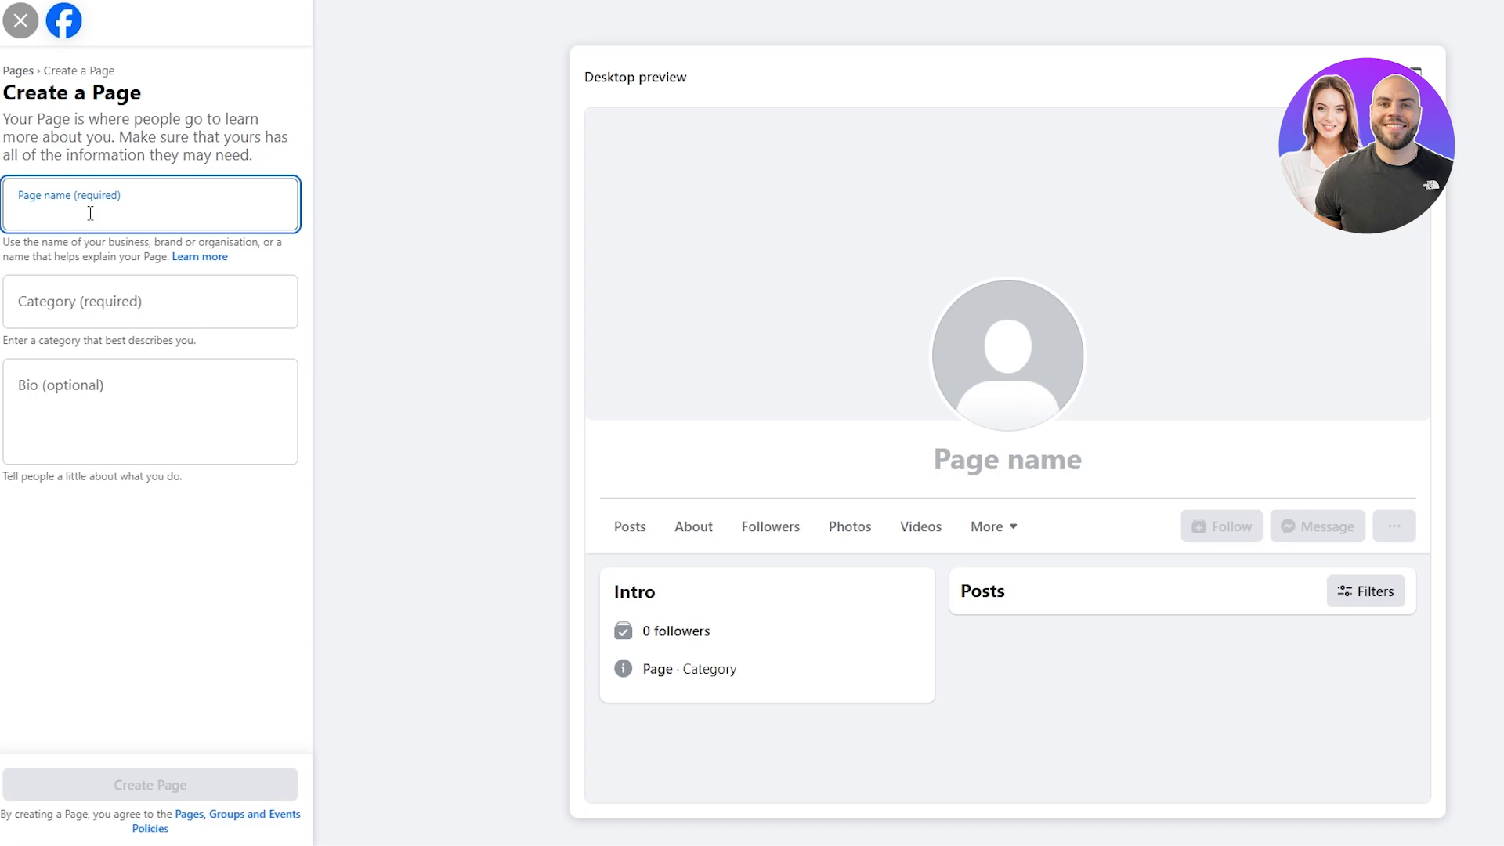
pyautogui.click(213, 779)
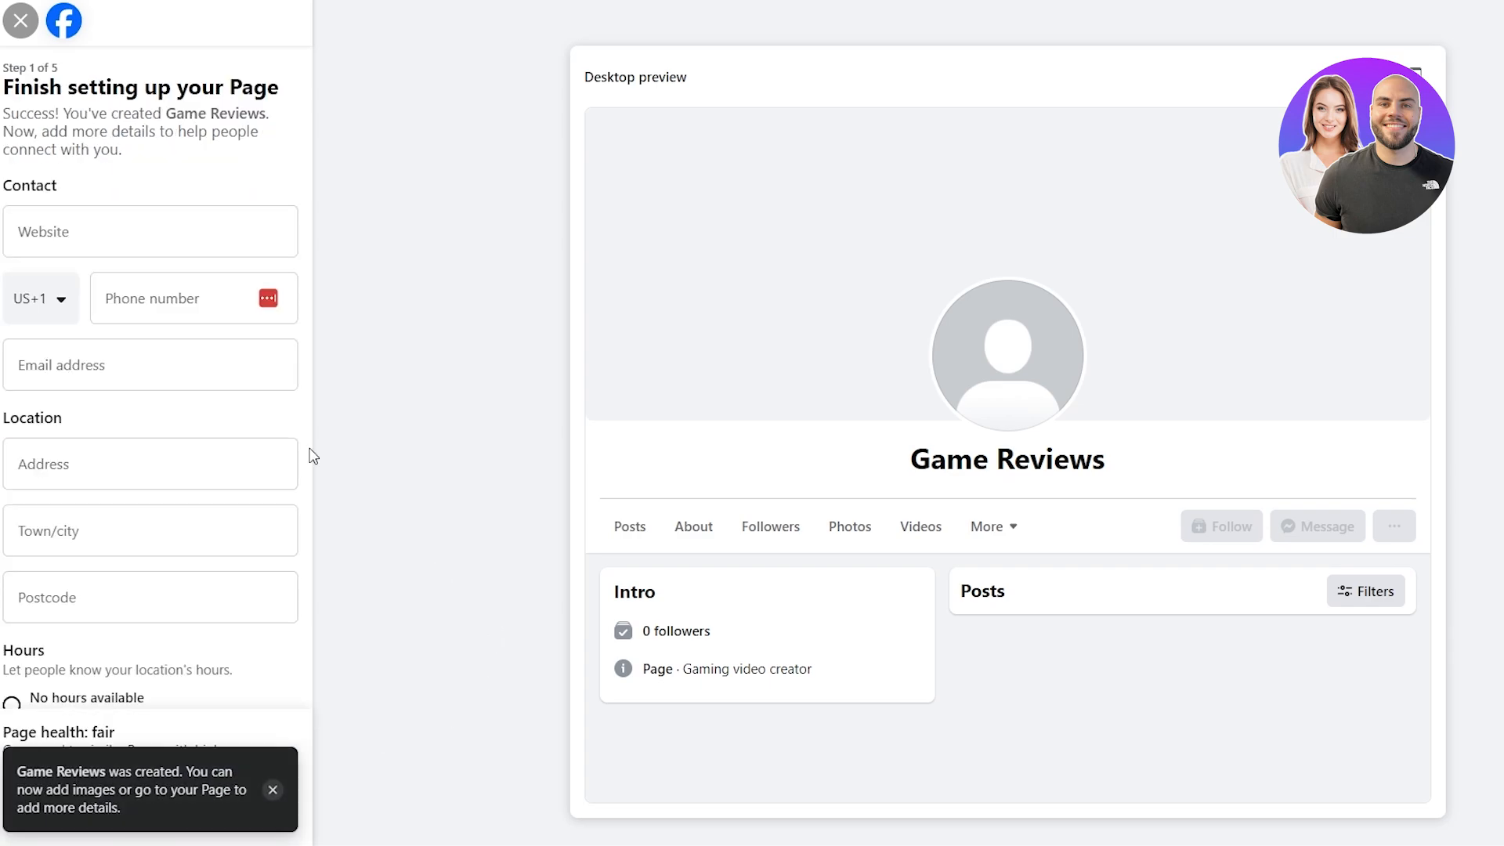
# Step: Examine the contact, location and hours fields in the first setup step of the Game Reviews Page
pyautogui.moveTo(13, 187); pyautogui.dragTo(89, 189)
pyautogui.scroll(-2, 258, 314)
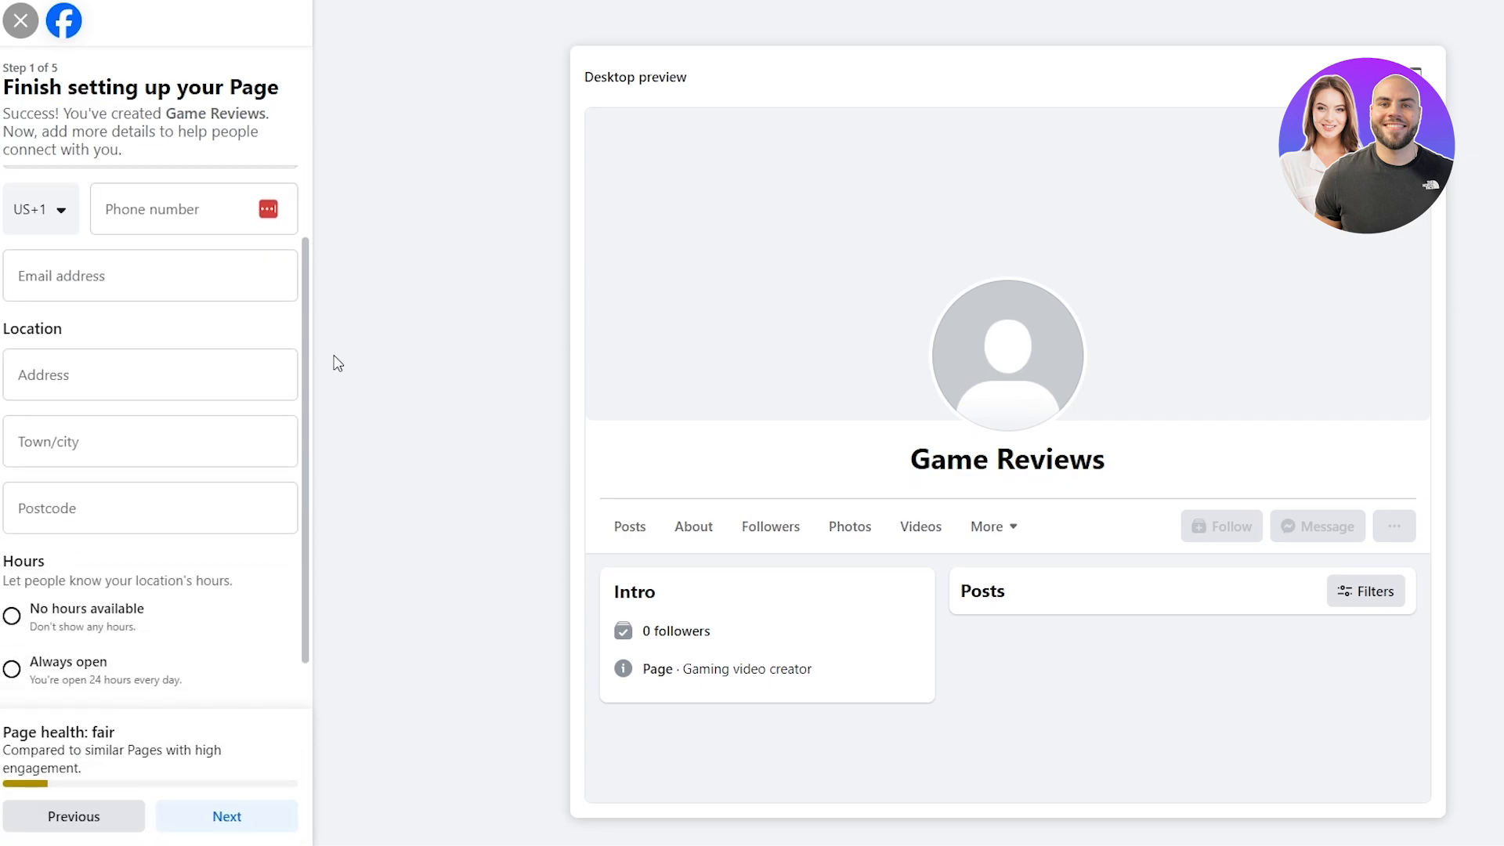
pyautogui.scroll(-1, 185, 614)
pyautogui.scroll(2, 235, 619)
pyautogui.scroll(-2, 178, 574)
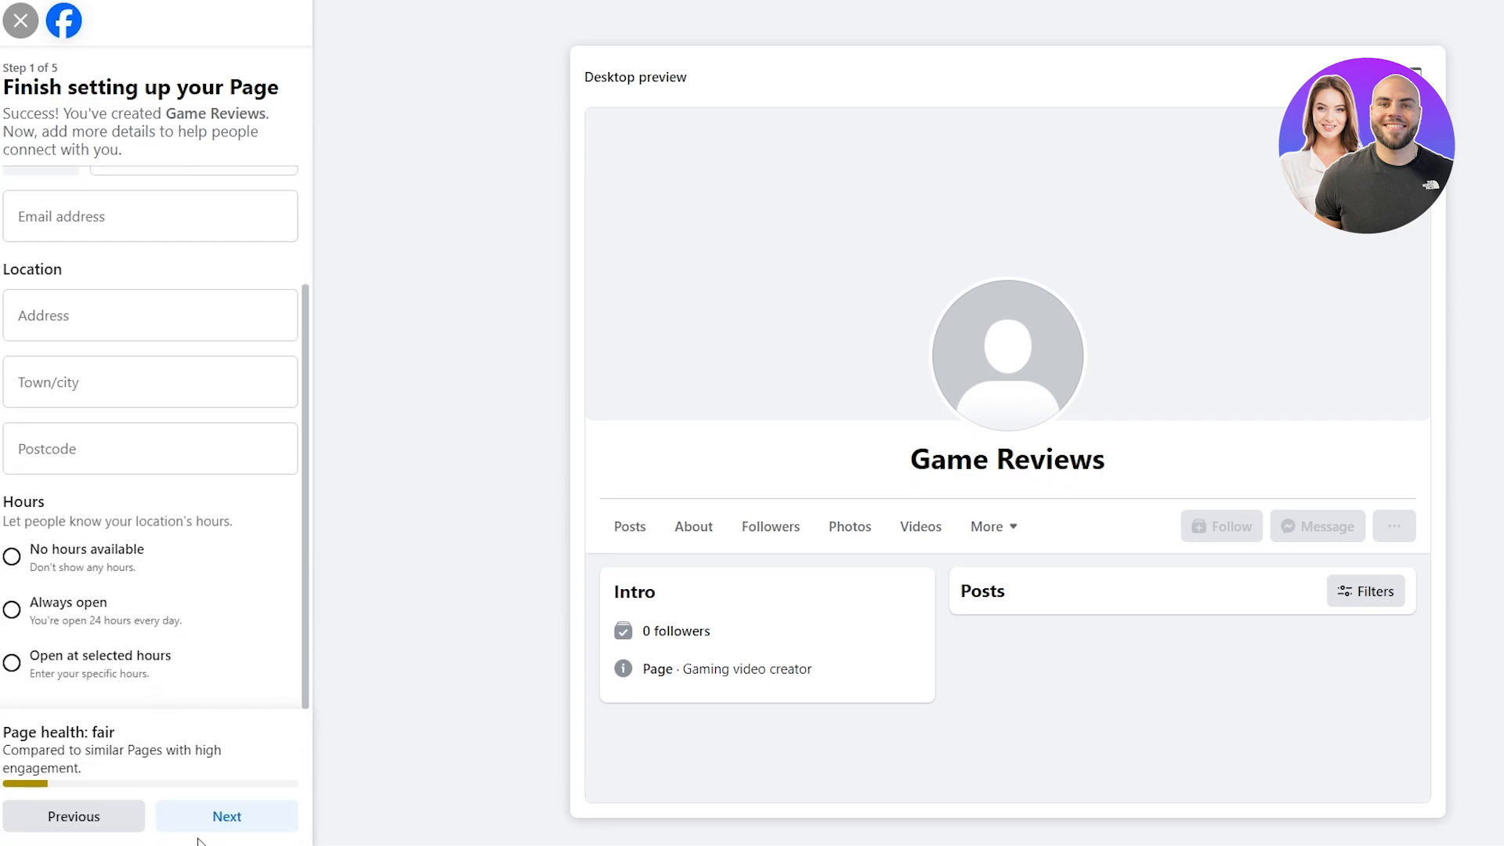
pyautogui.scroll(2, 167, 369)
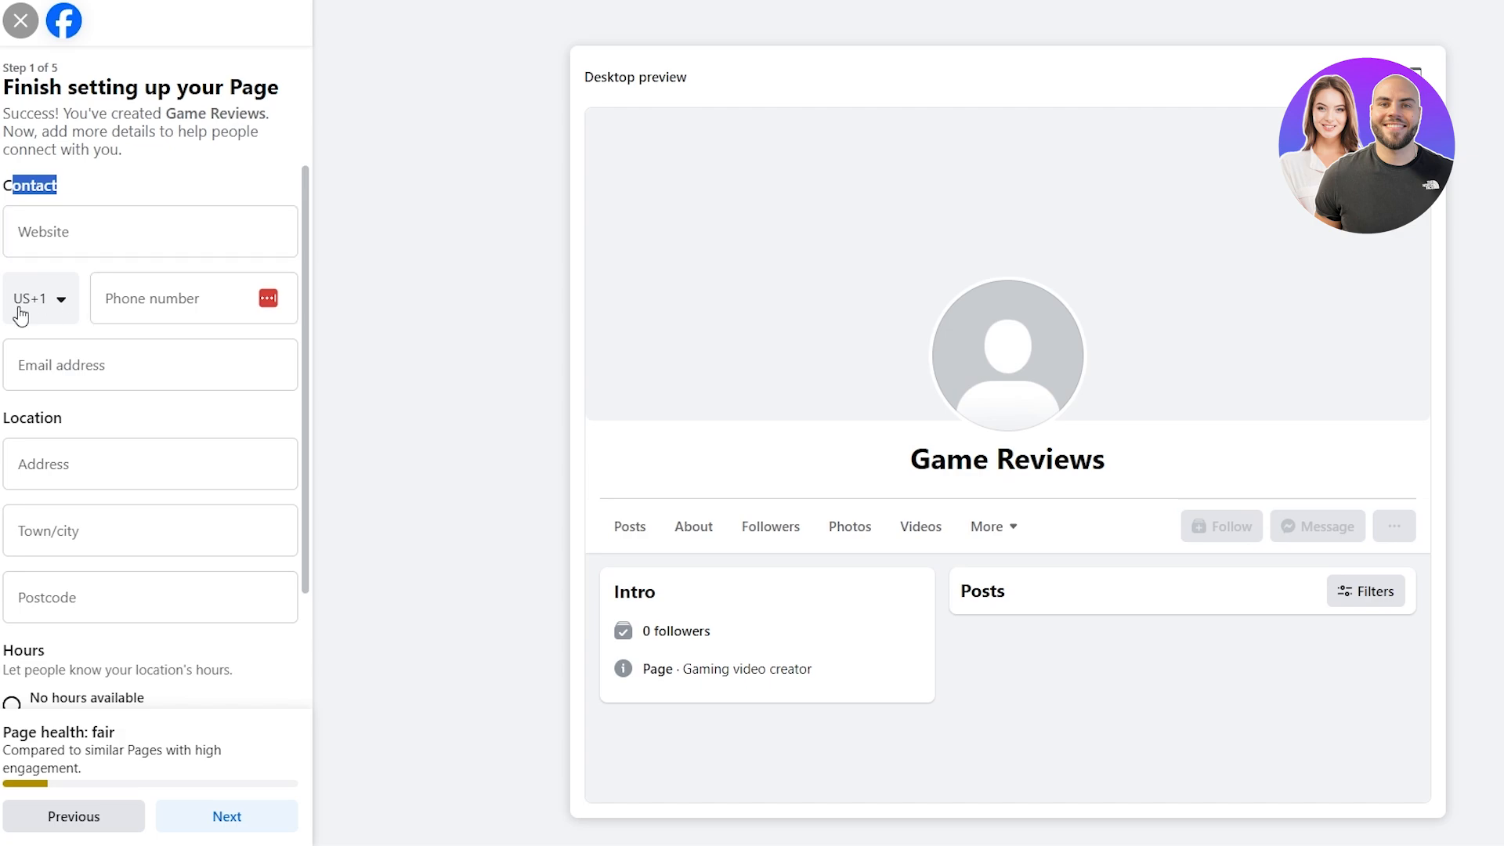
pyautogui.scroll(-2, 171, 333)
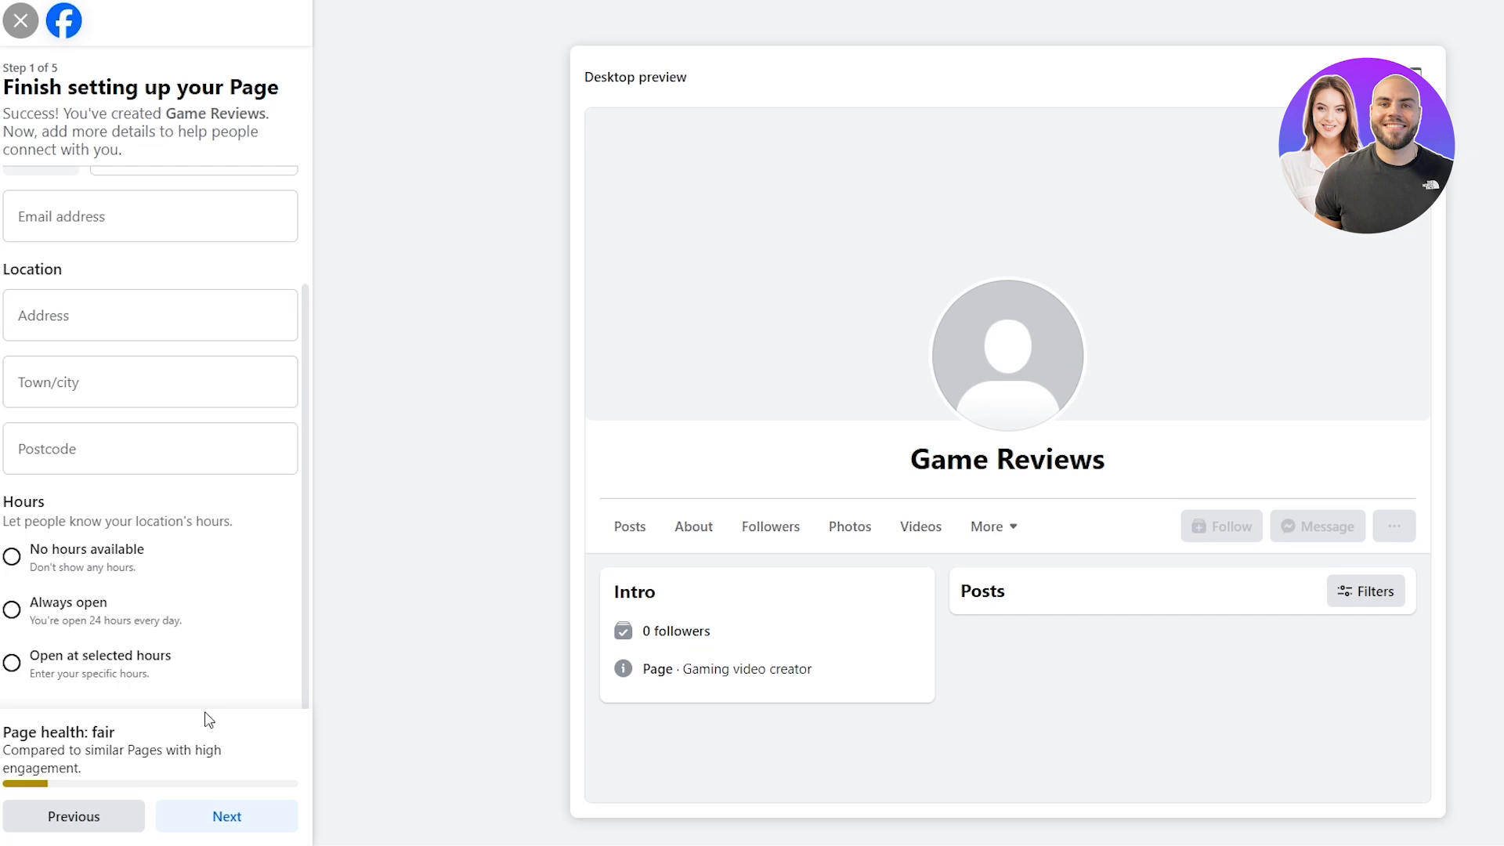
# Step: Finish the Game Reviews Page setup without adding optional details, an action button or WhatsApp, and decline the tour
pyautogui.click(222, 812)
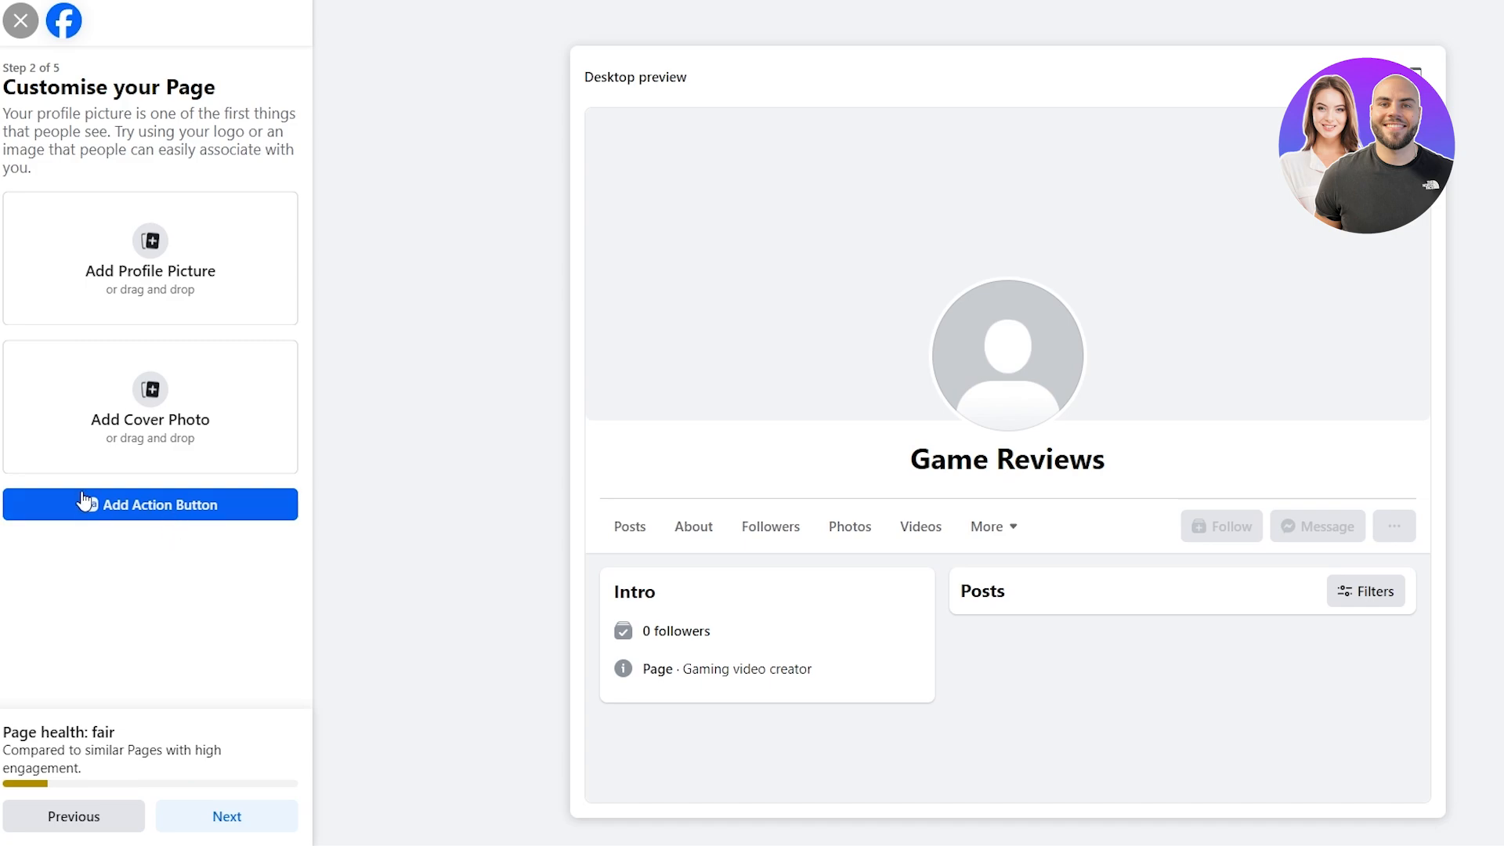
pyautogui.click(157, 518)
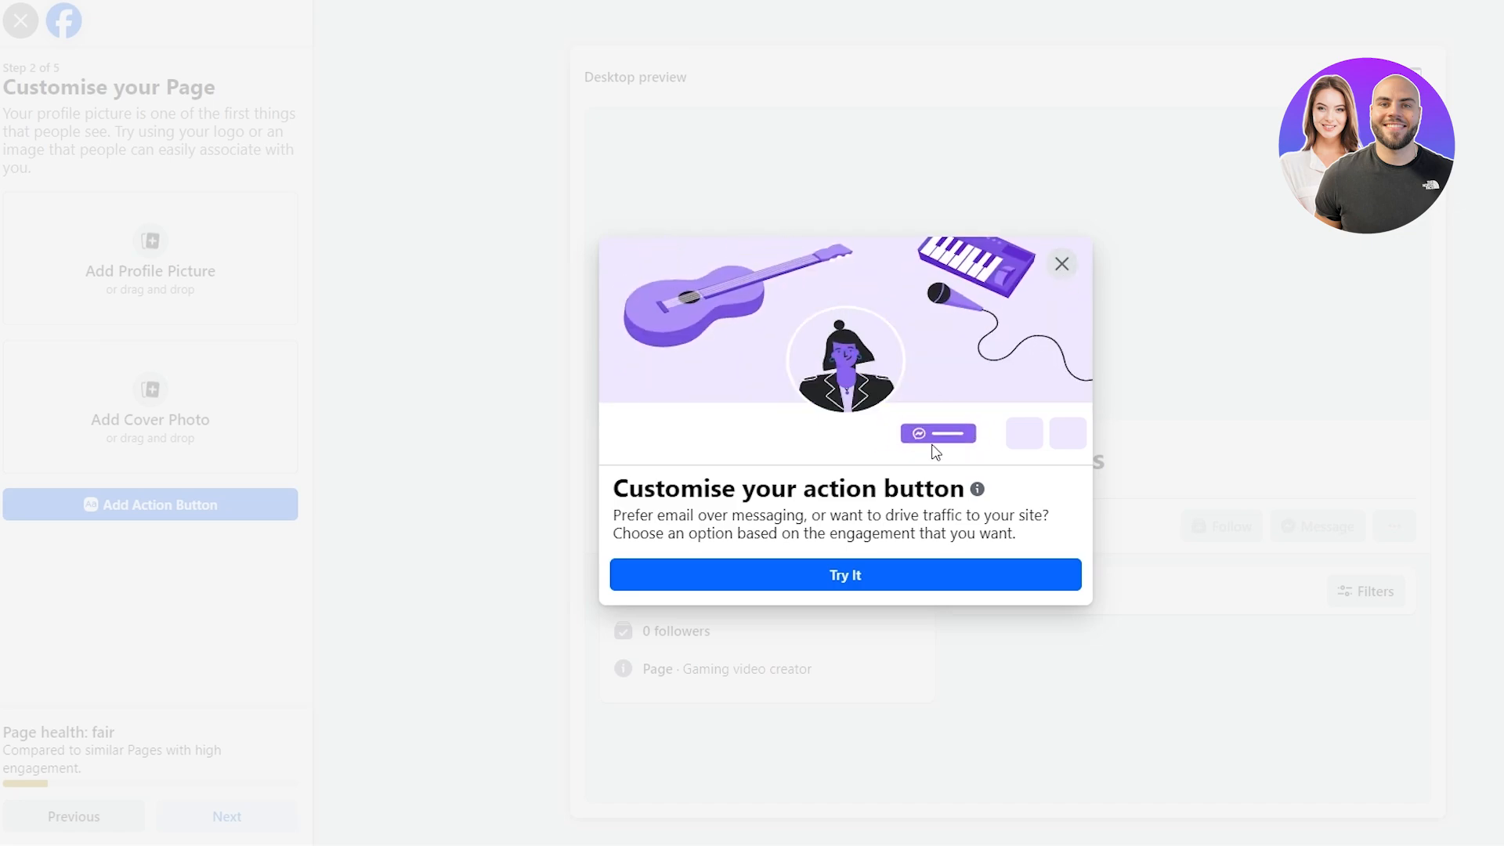
pyautogui.click(1069, 271)
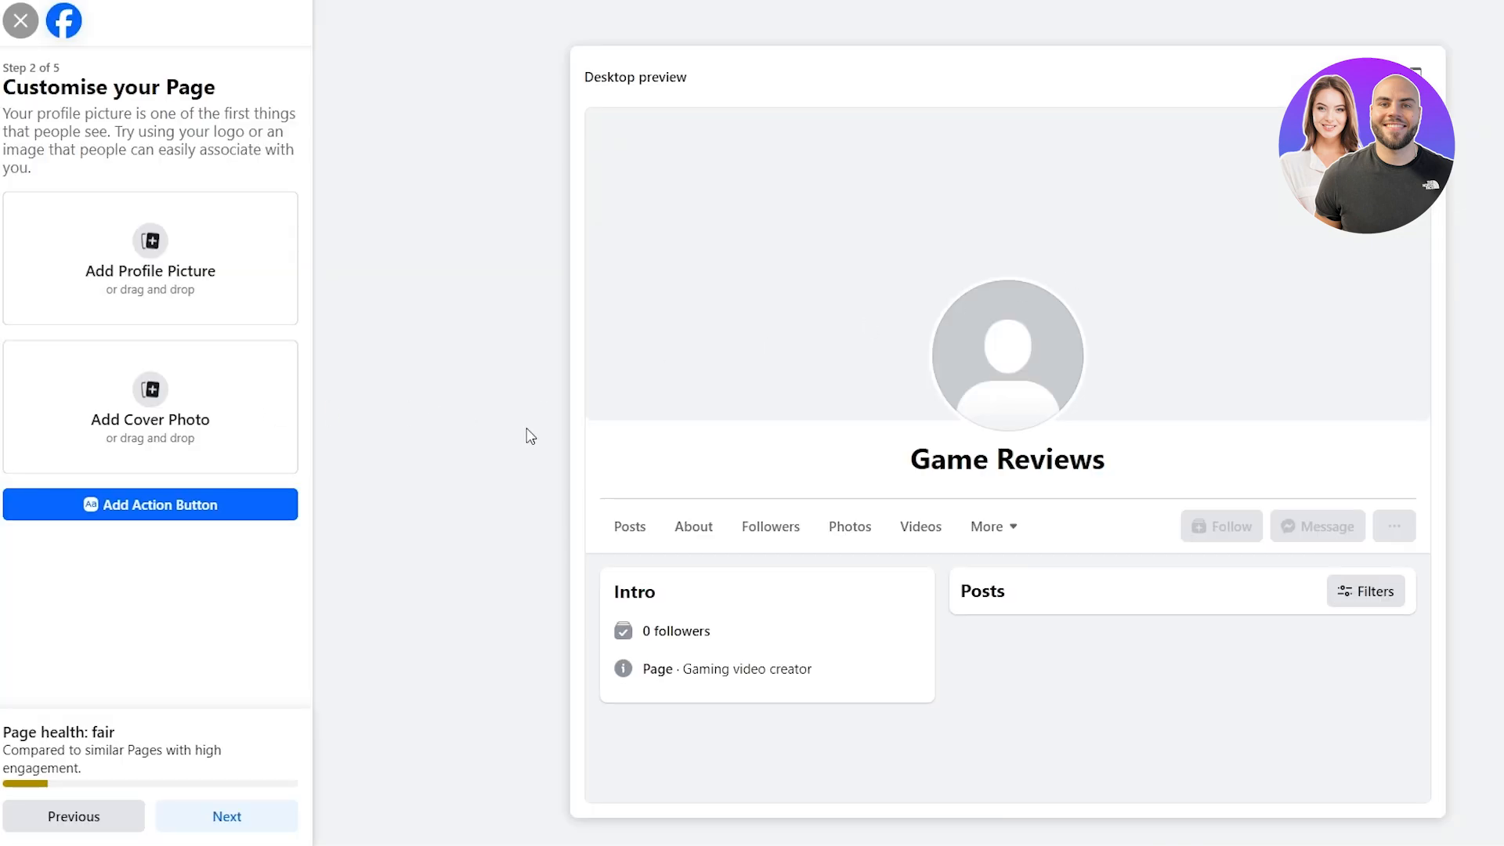
pyautogui.click(235, 827)
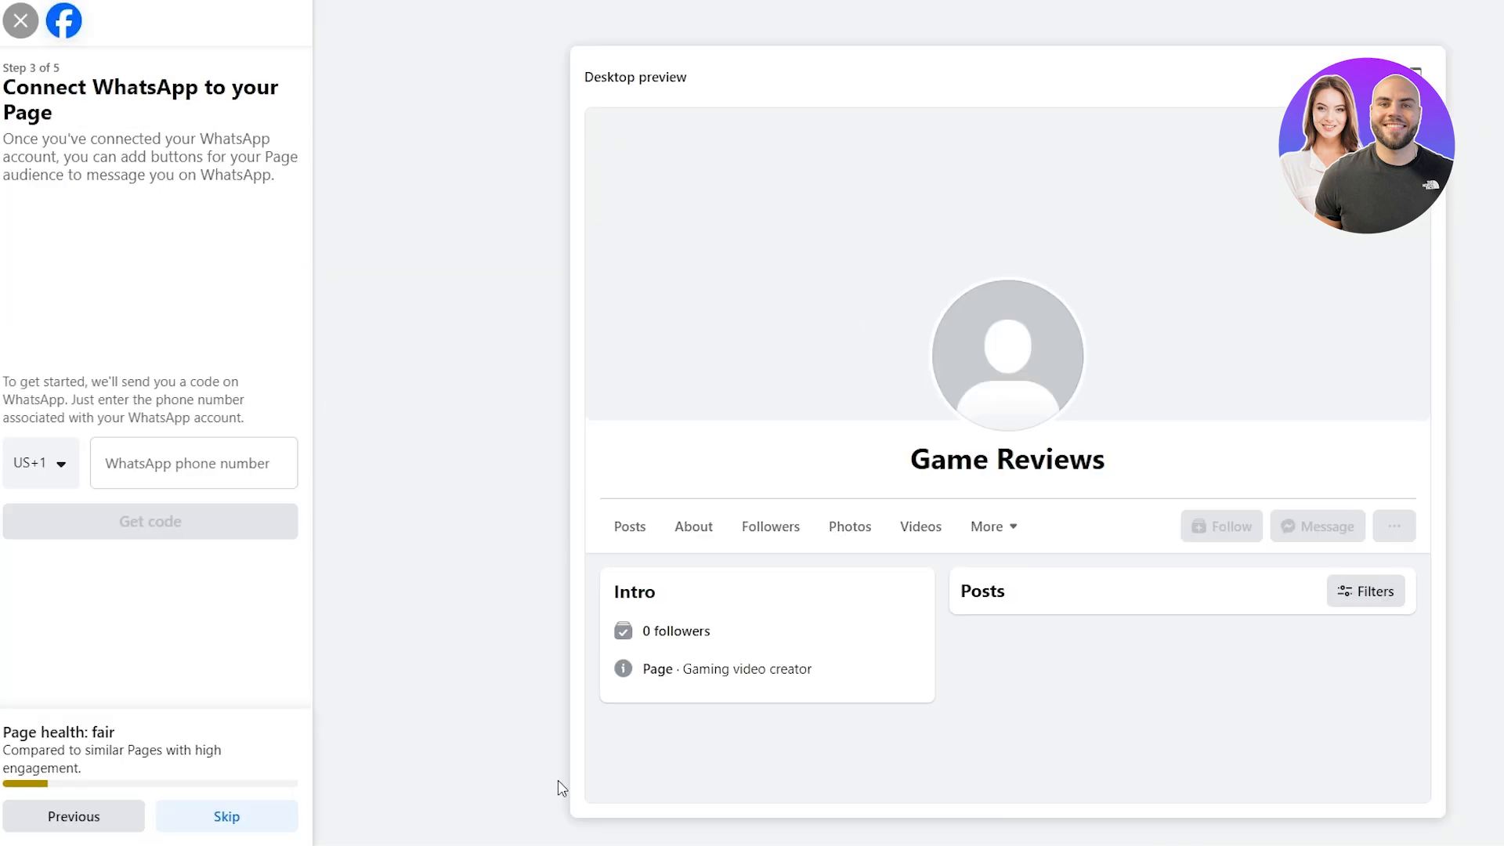
pyautogui.click(225, 815)
pyautogui.click(244, 816)
pyautogui.click(221, 821)
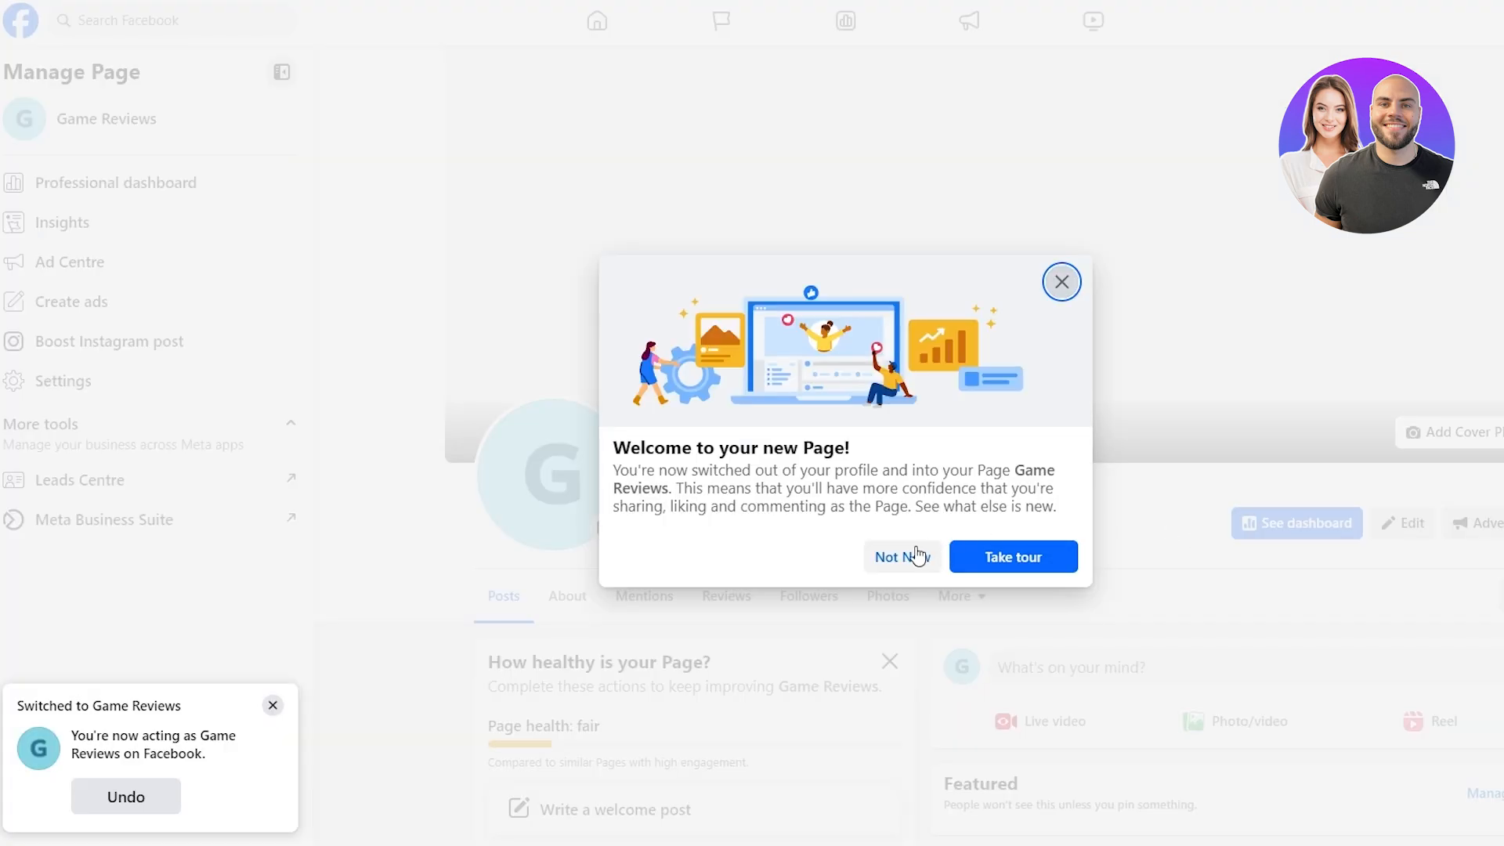
pyautogui.click(899, 558)
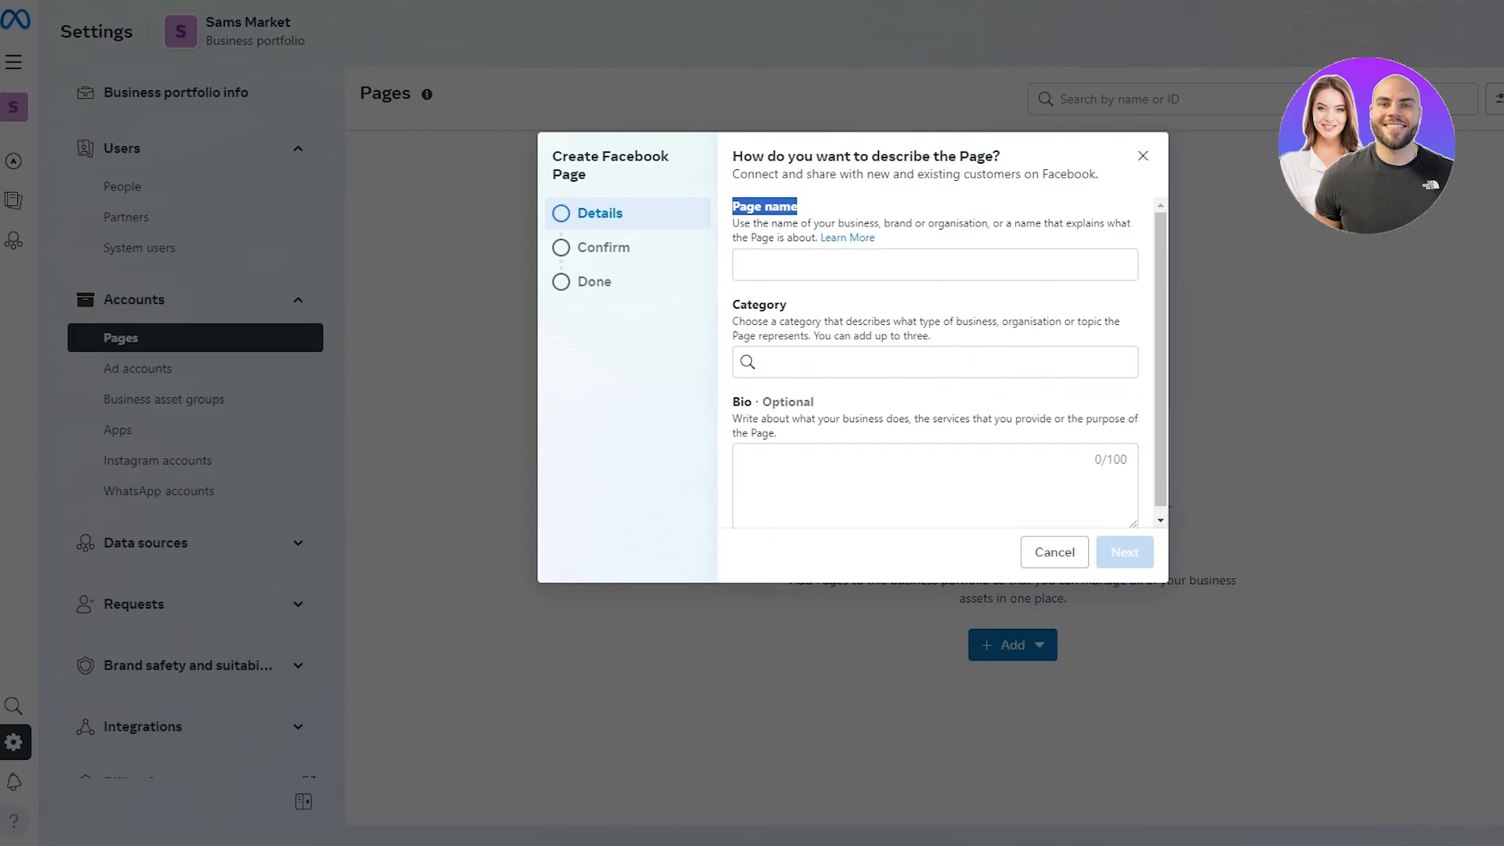
# Step: In the Sams Market portfolio, cancel the new Page form and select the existing Game Reviews Page by its Facebook URL
pyautogui.click(1074, 557)
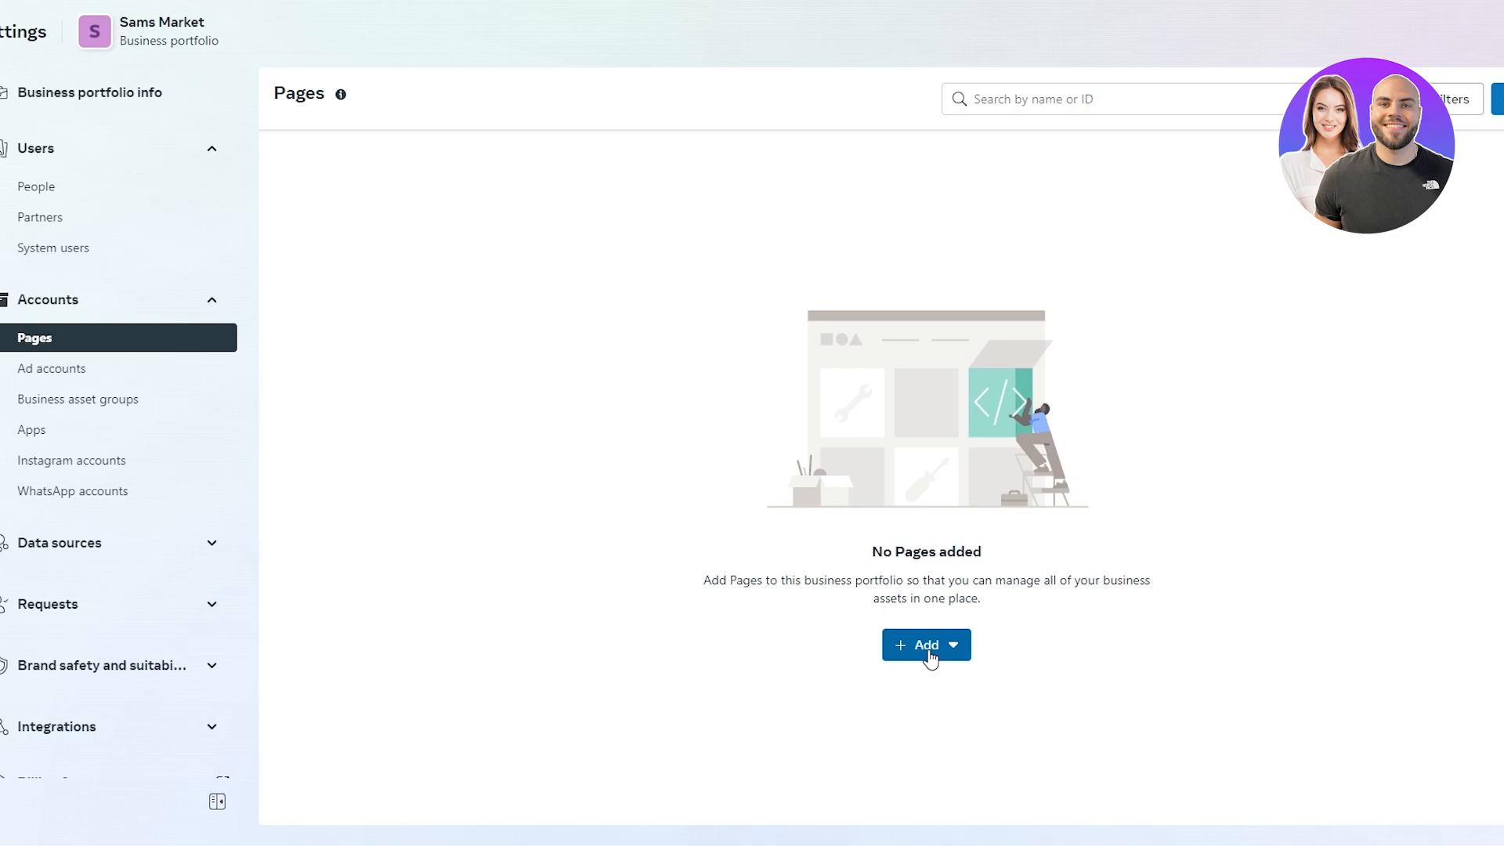
pyautogui.click(930, 656)
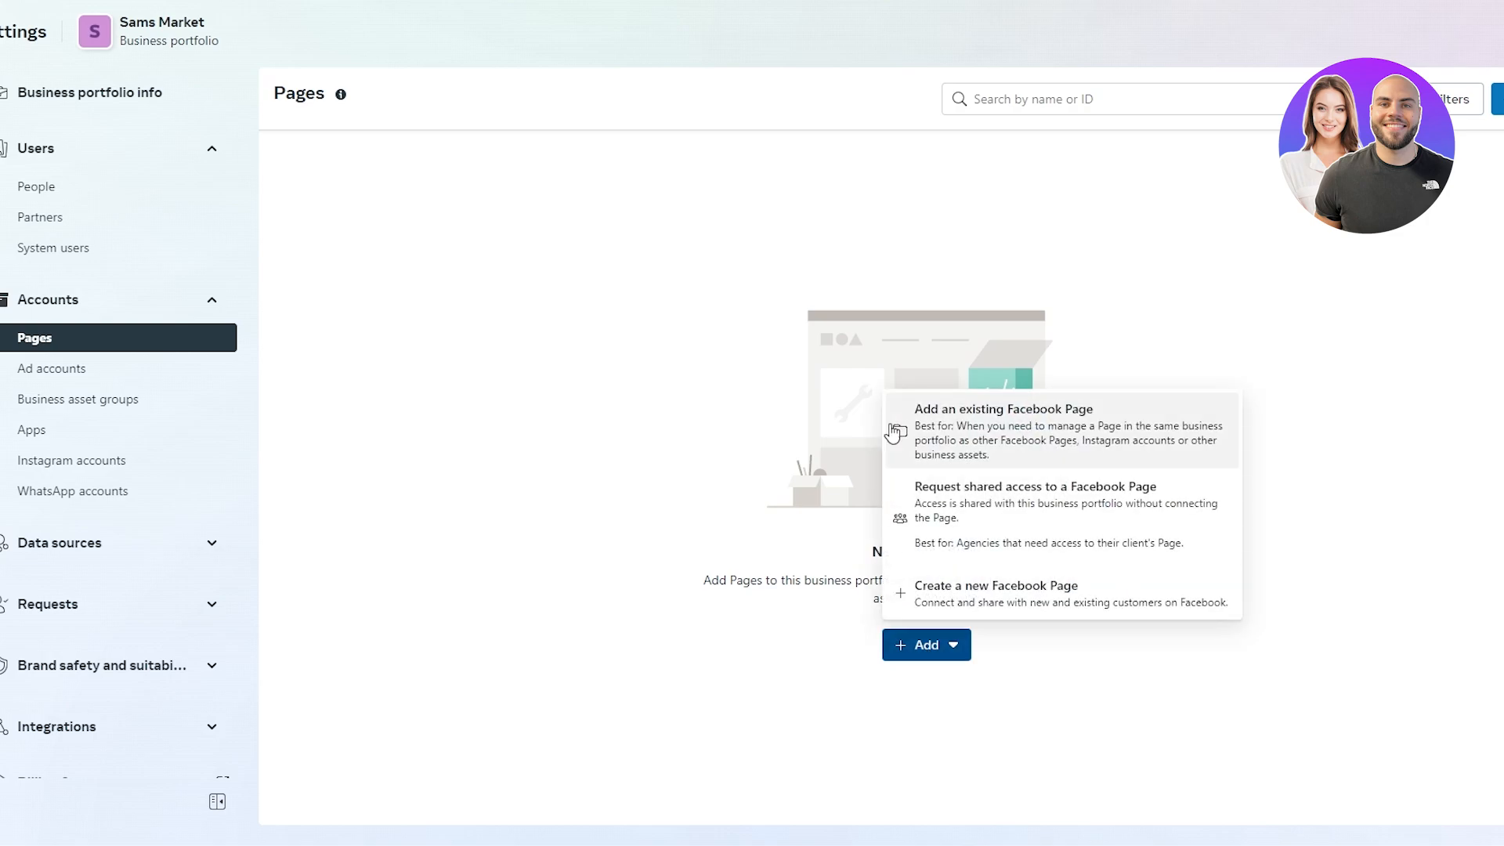
pyautogui.click(966, 428)
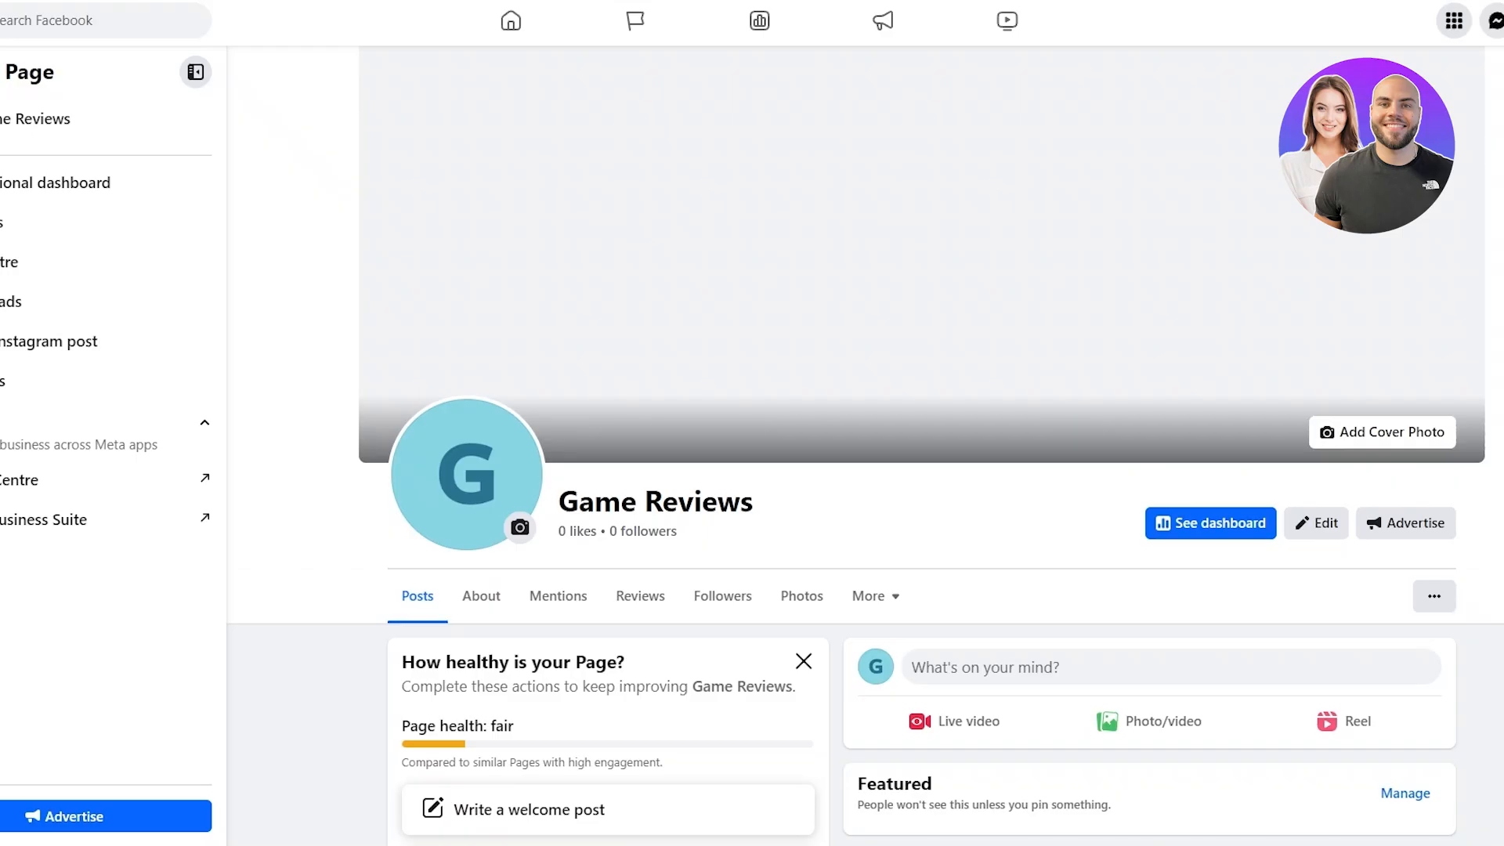
pyautogui.click(624, 13)
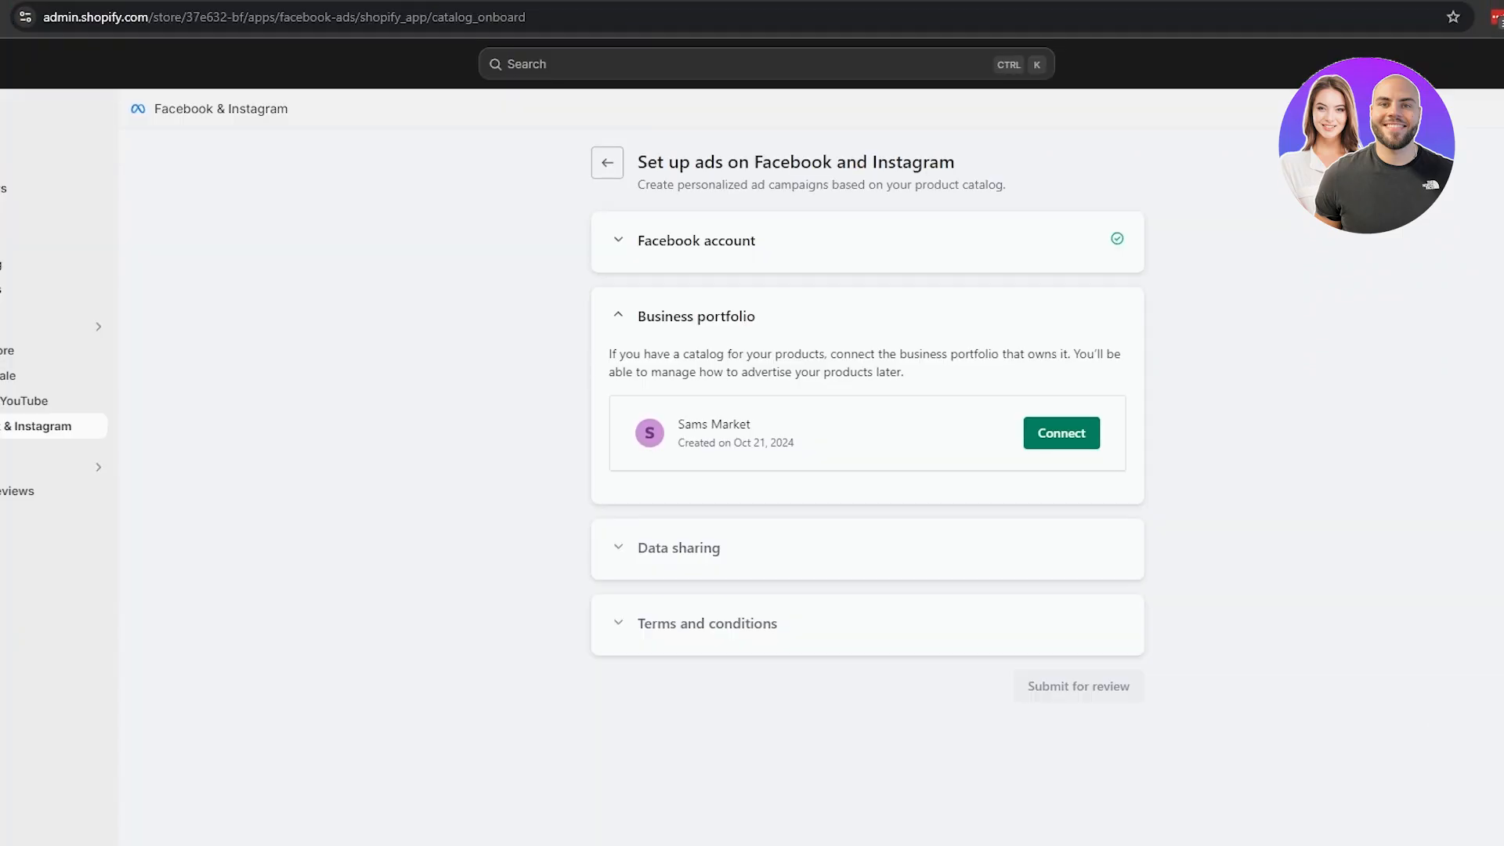
pyautogui.hotkey('ctrl', 'v')
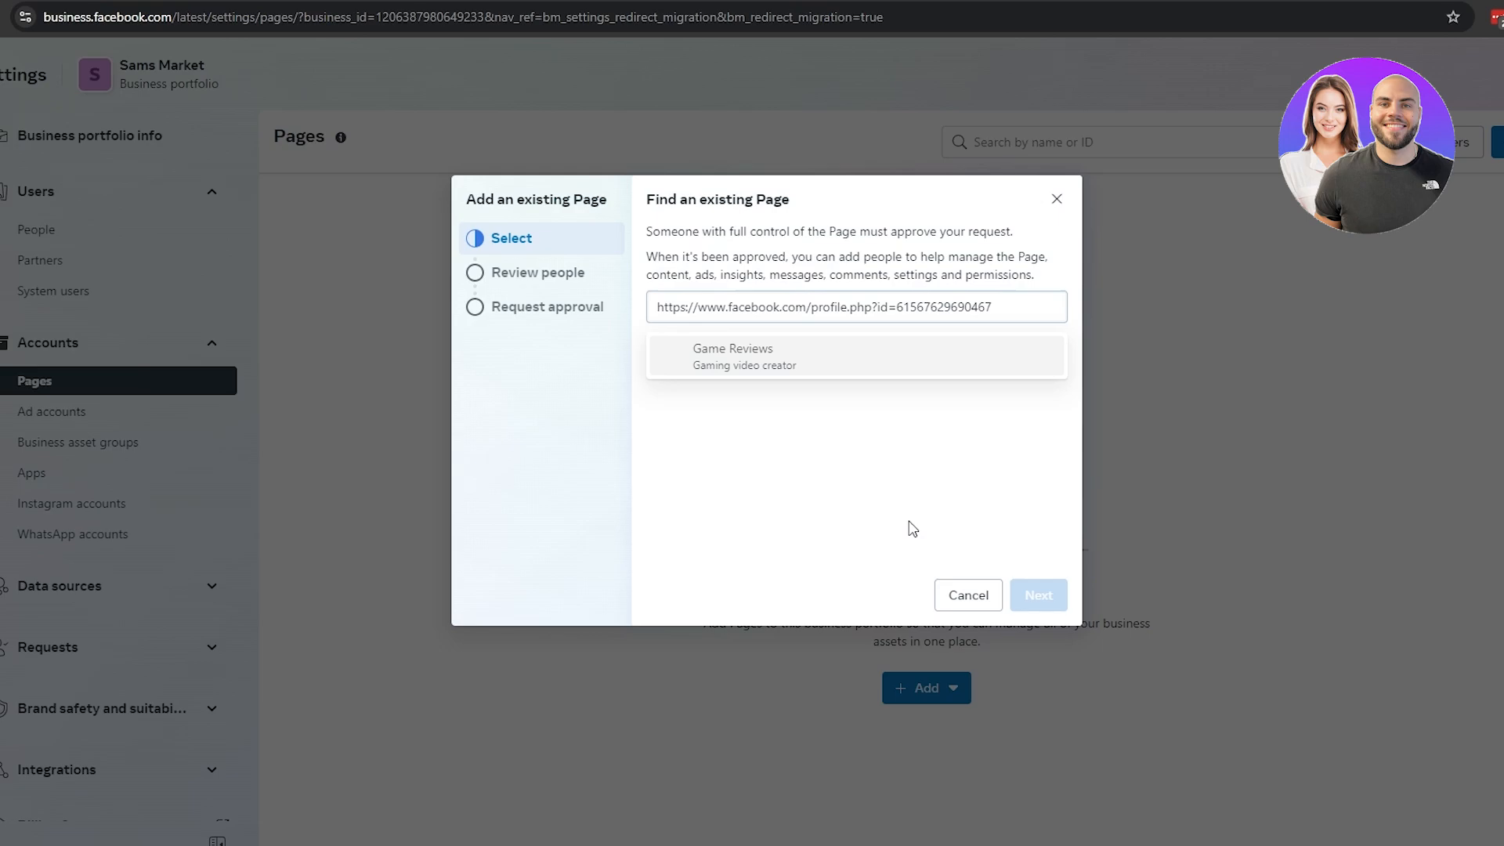
pyautogui.click(912, 529)
pyautogui.click(892, 312)
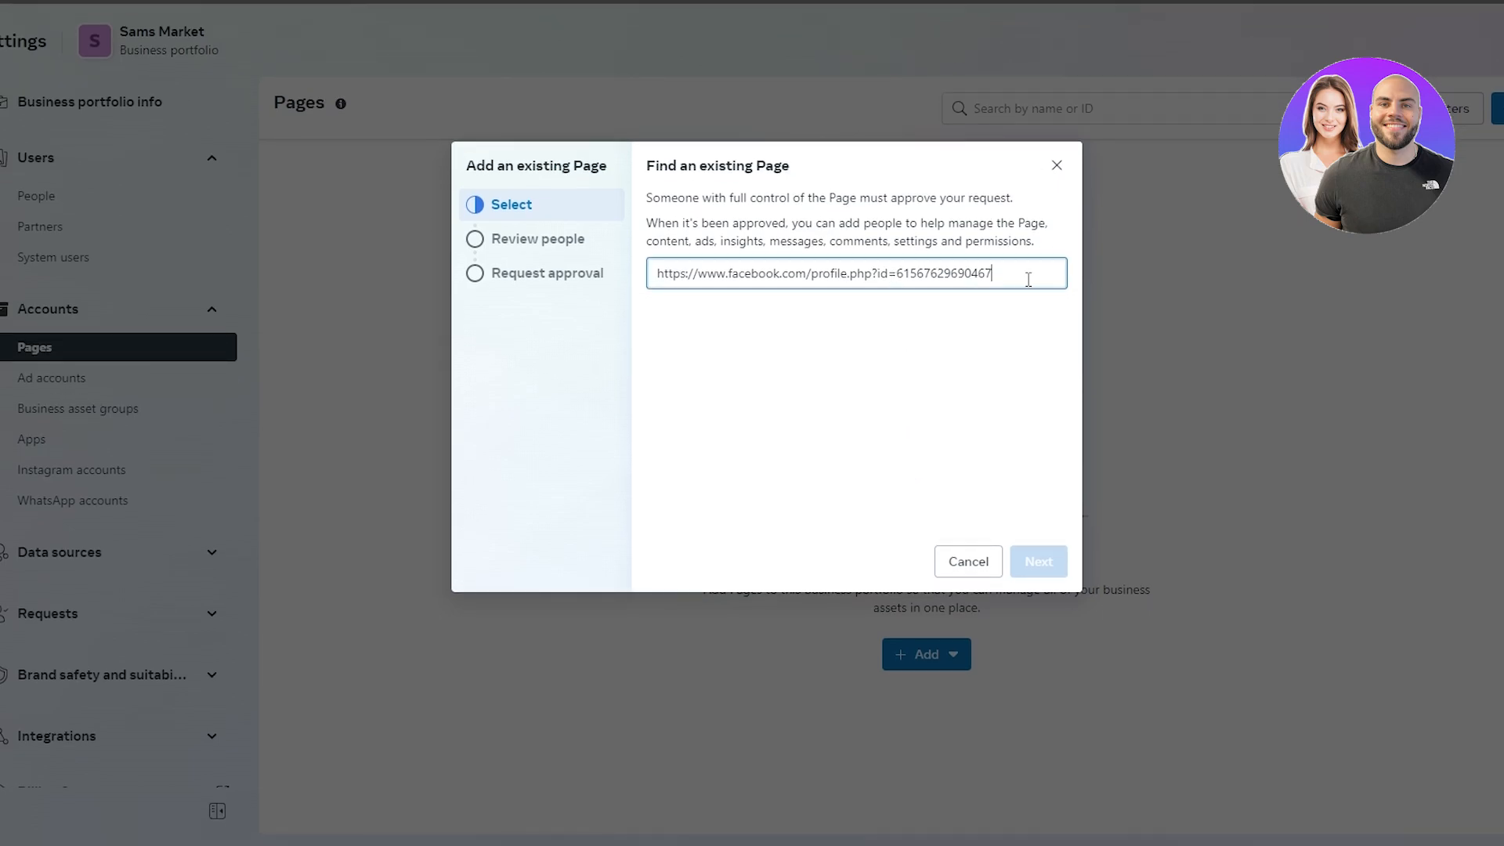
pyautogui.click(765, 333)
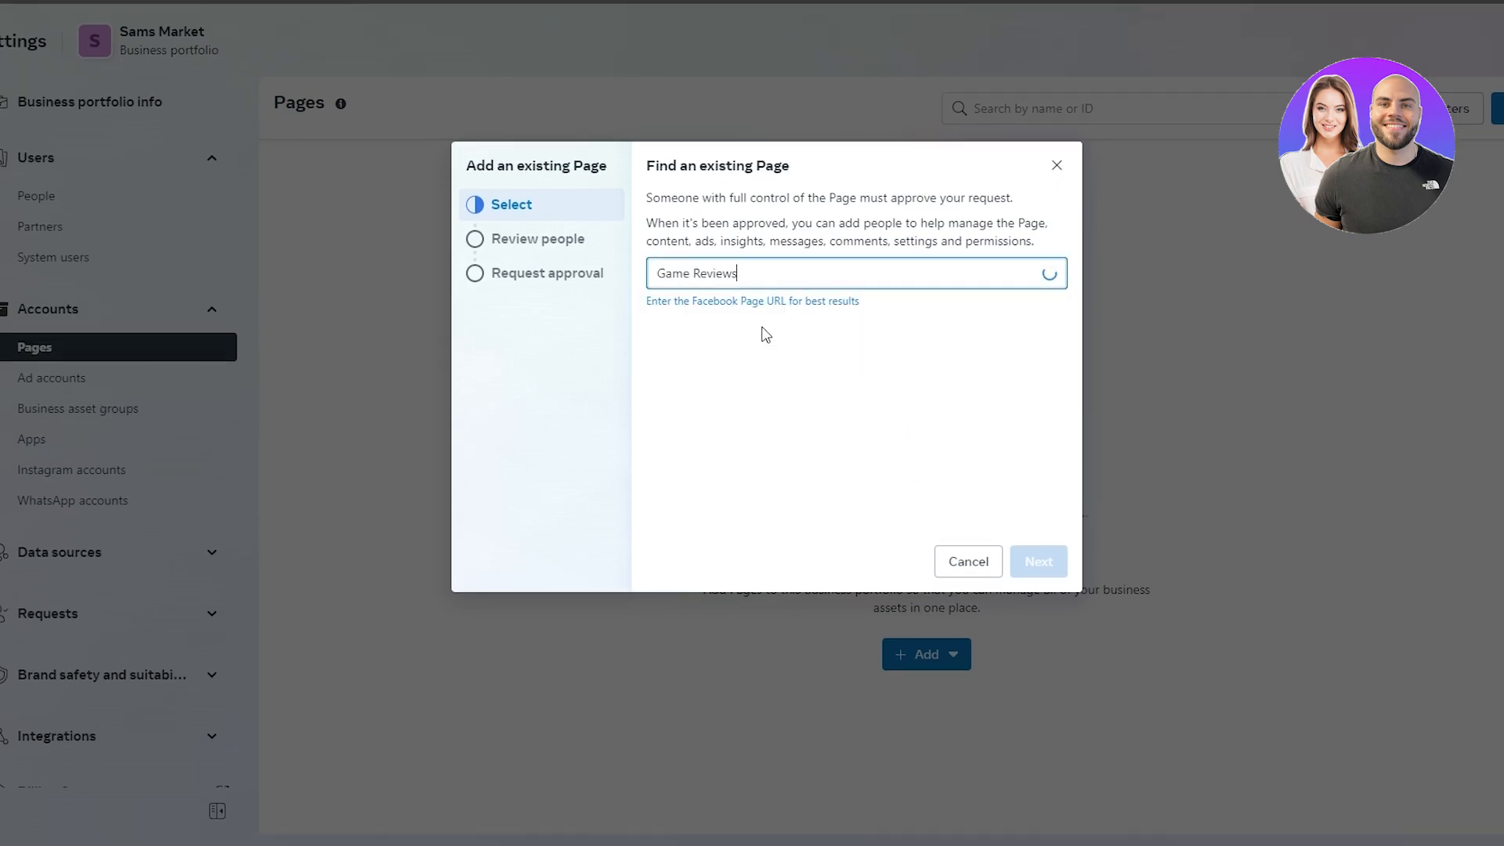
# Step: Review the people with Page access, agree to the Meta terms and claim the Game Reviews Page for the portfolio
pyautogui.click(1047, 564)
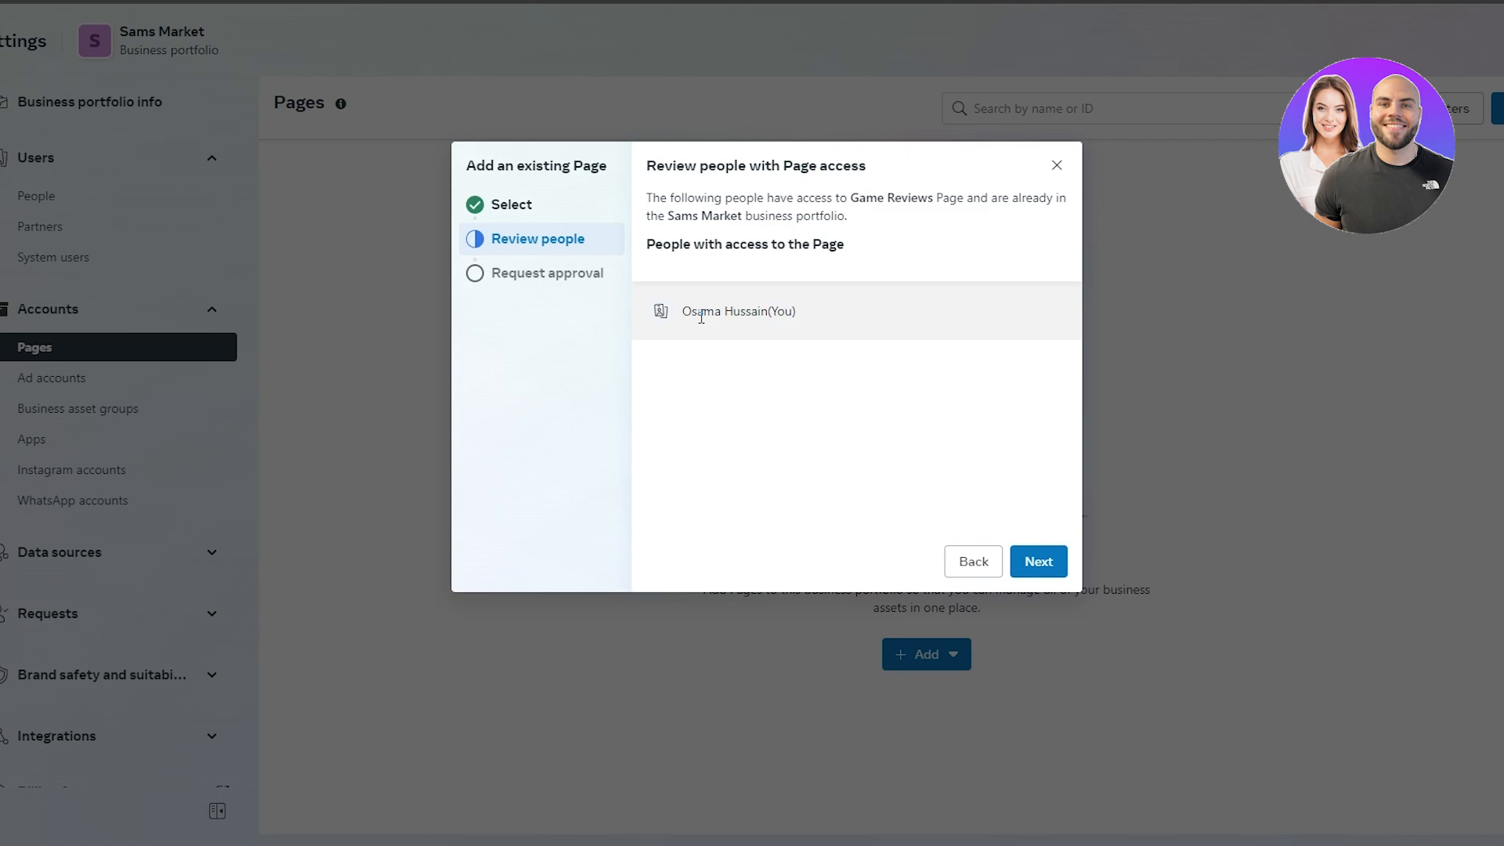
pyautogui.click(1050, 563)
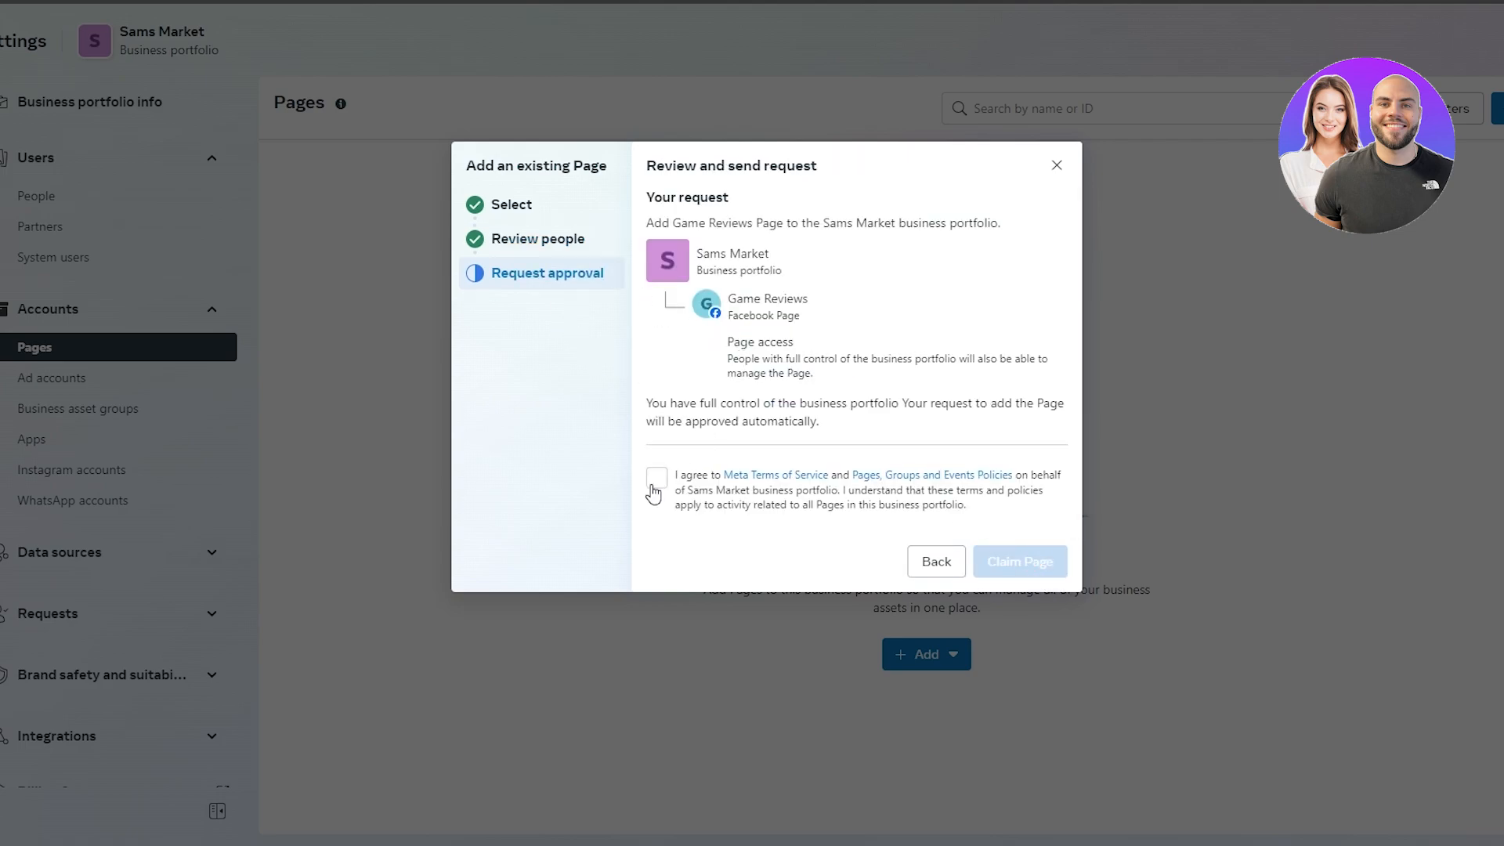
pyautogui.click(653, 491)
pyautogui.click(1027, 569)
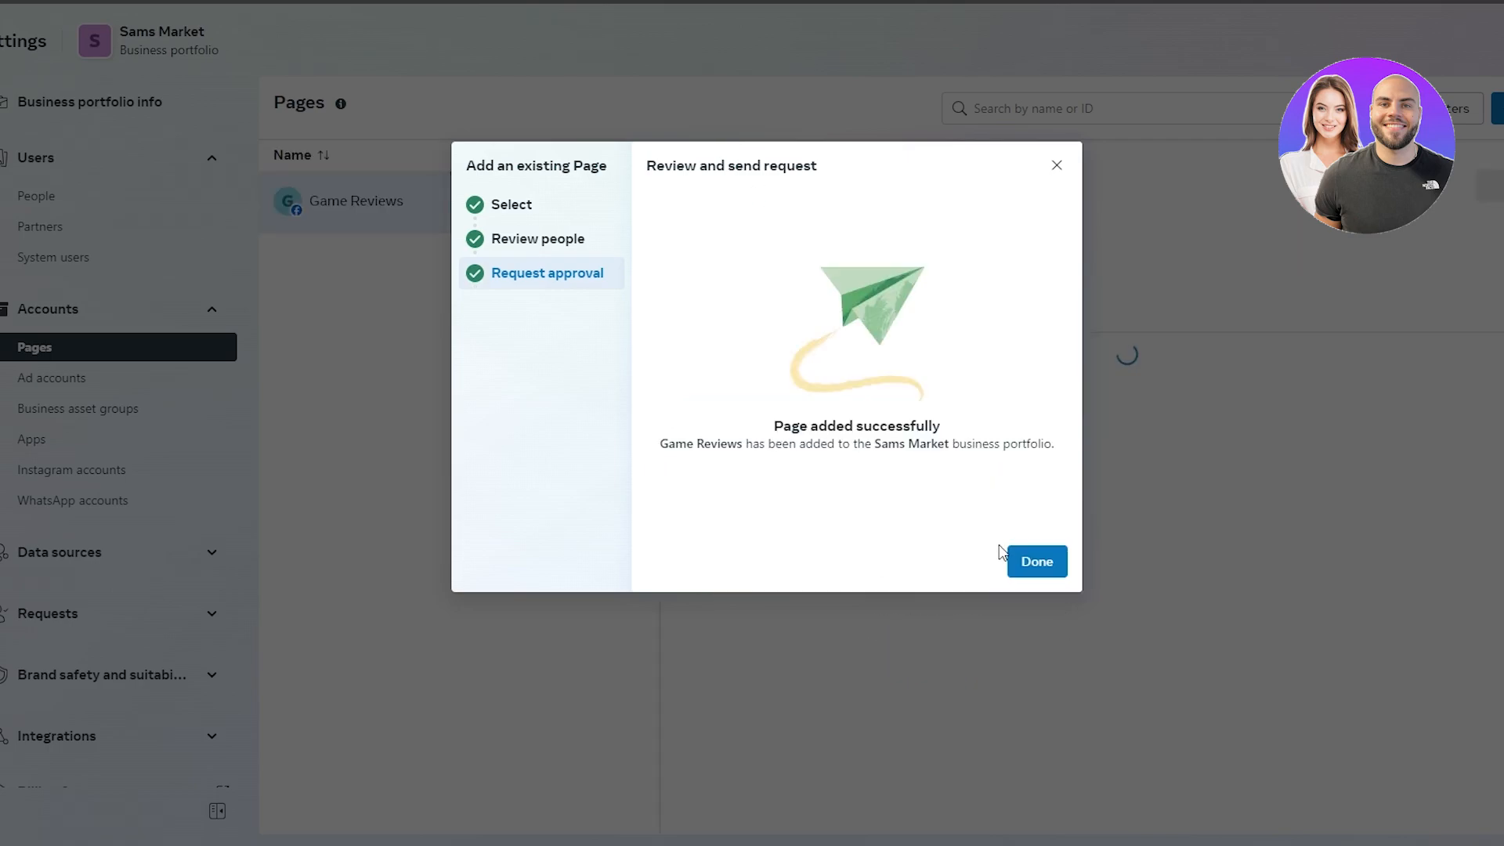
pyautogui.click(1042, 566)
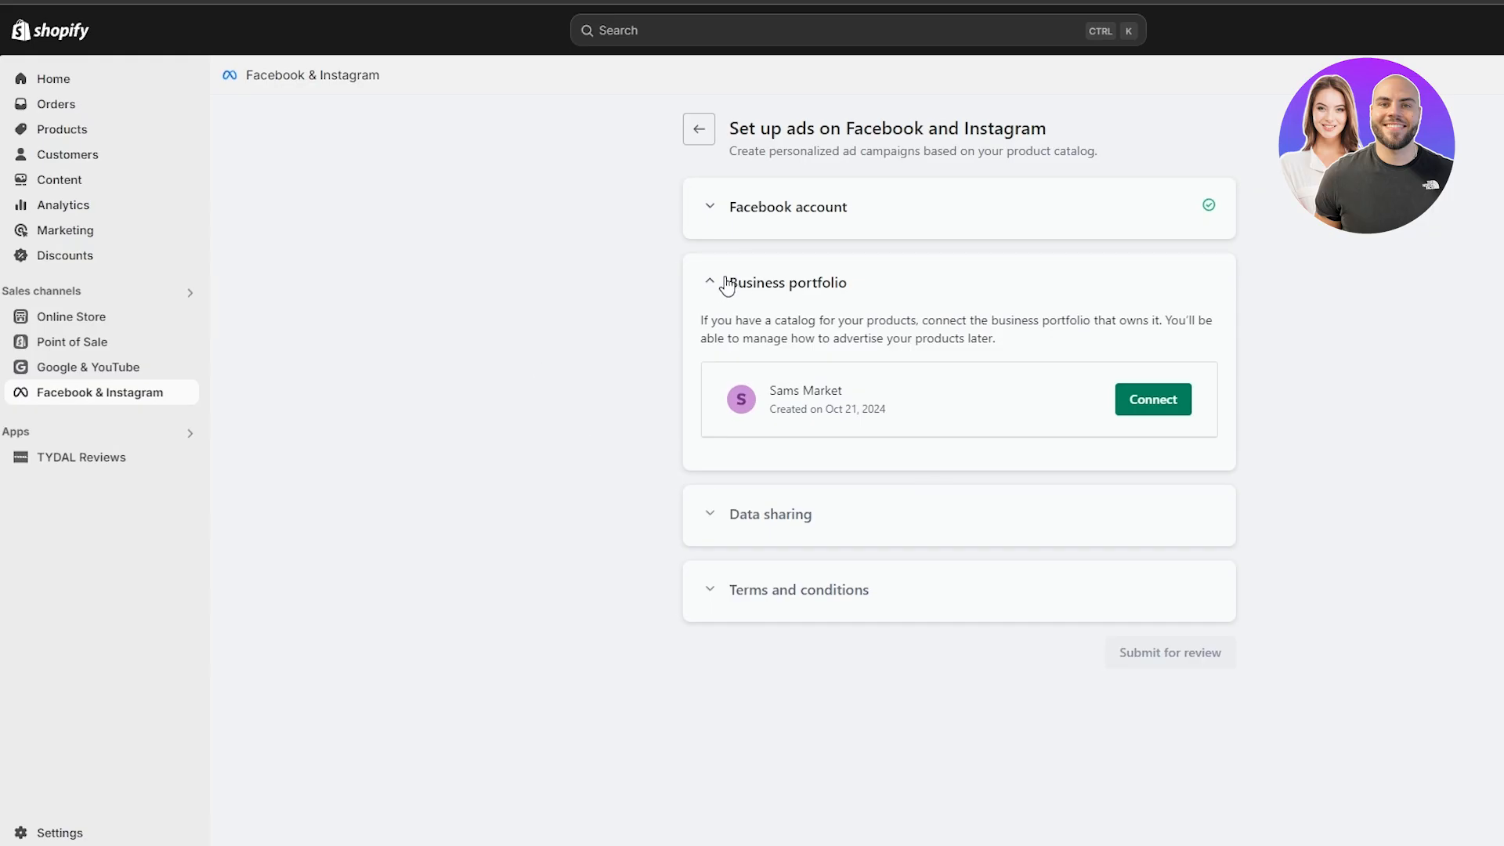
# Step: Switch to Shopify and connect the Sams Market business portfolio in the Facebook and Instagram ads setup
pyautogui.click(726, 285)
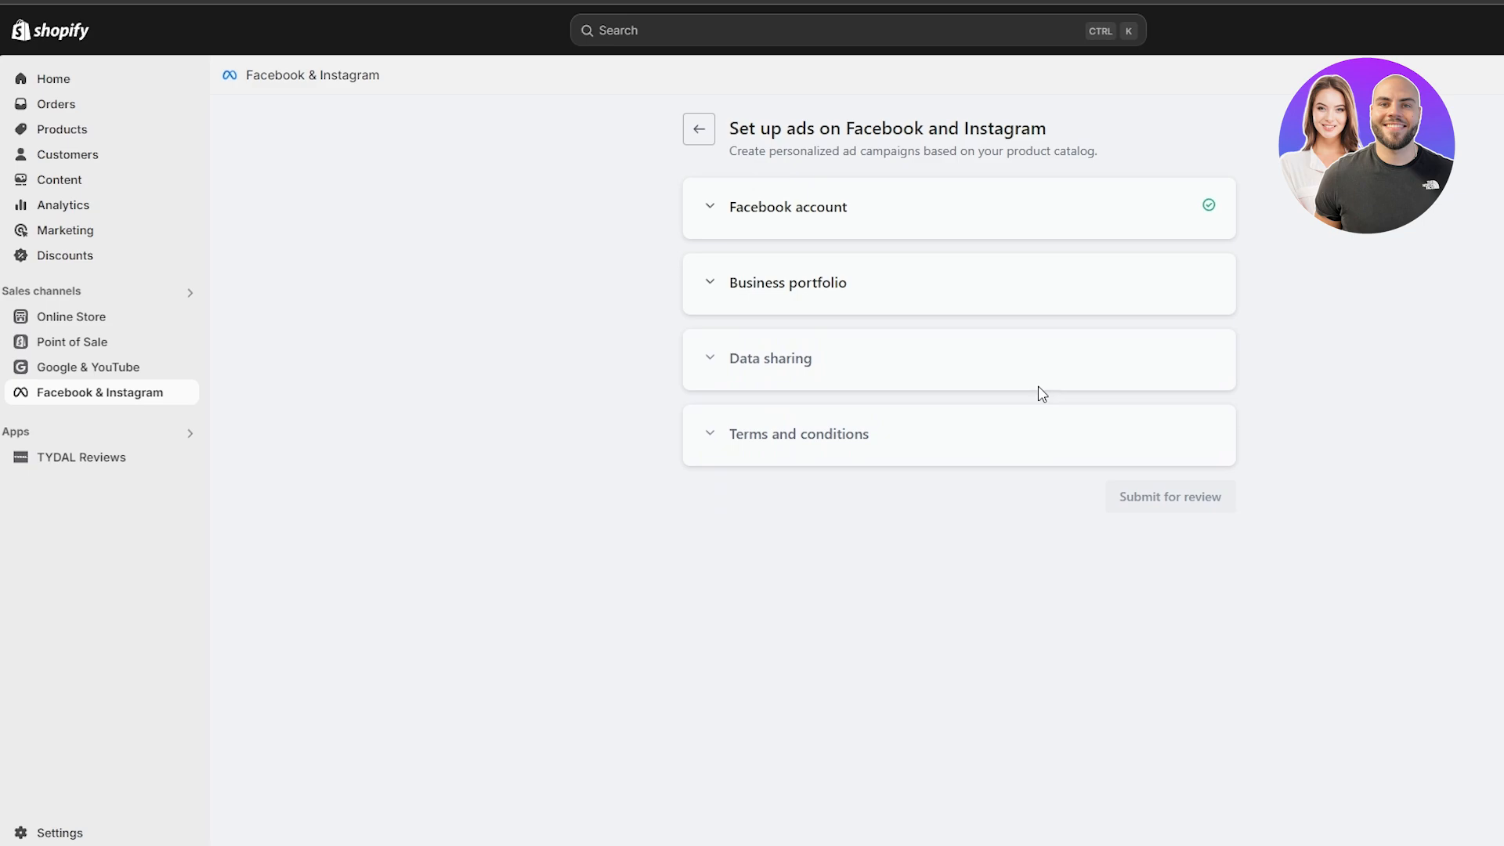
pyautogui.click(976, 290)
pyautogui.click(1184, 398)
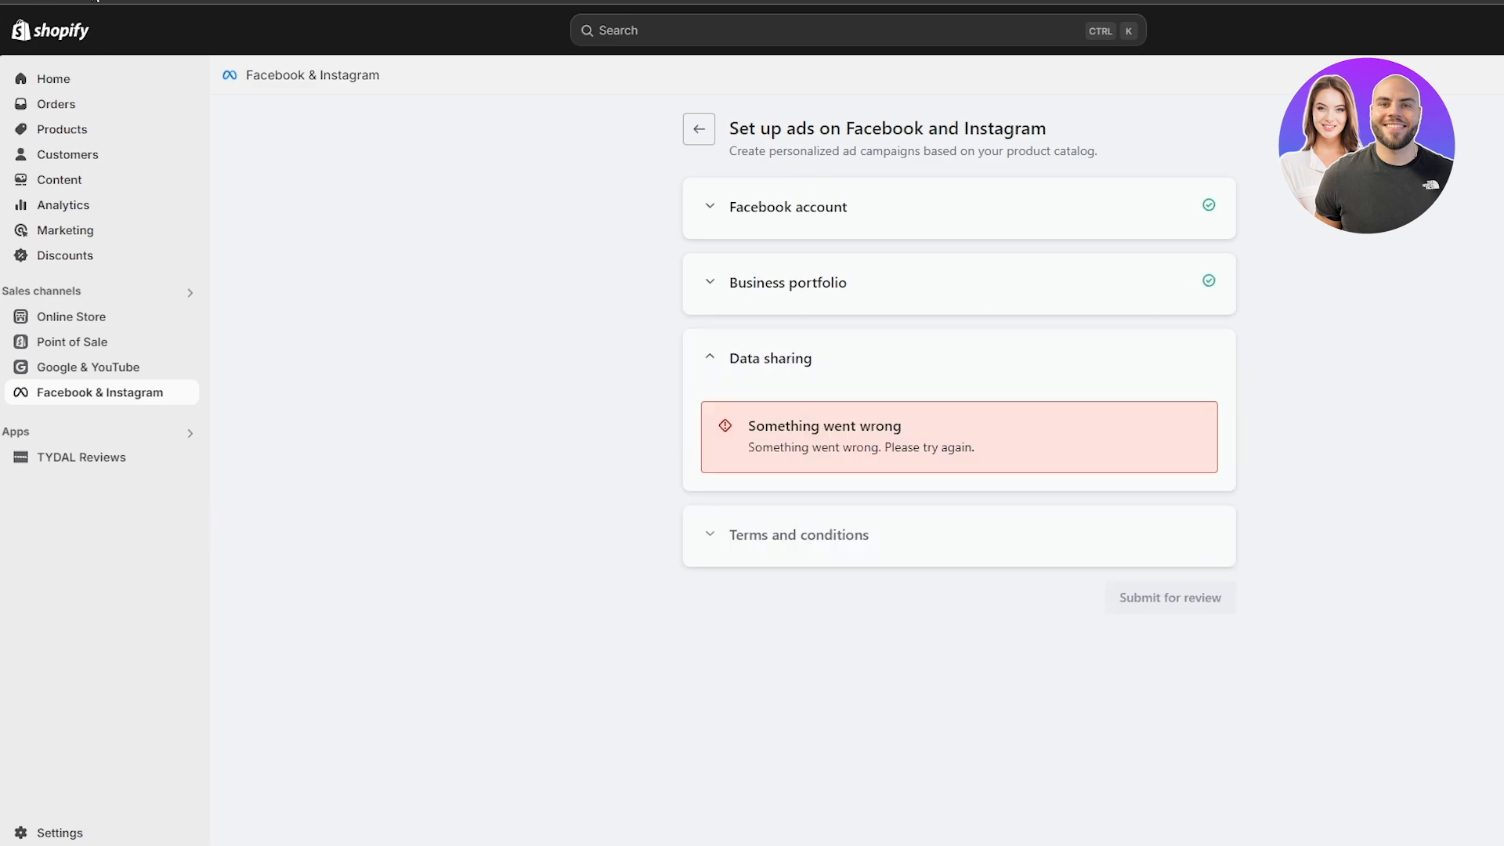
# Step: Reload the ads setup page, reauthorize the Facebook account for Shopify and reconnect the Sams Market portfolio
pyautogui.press('F5')
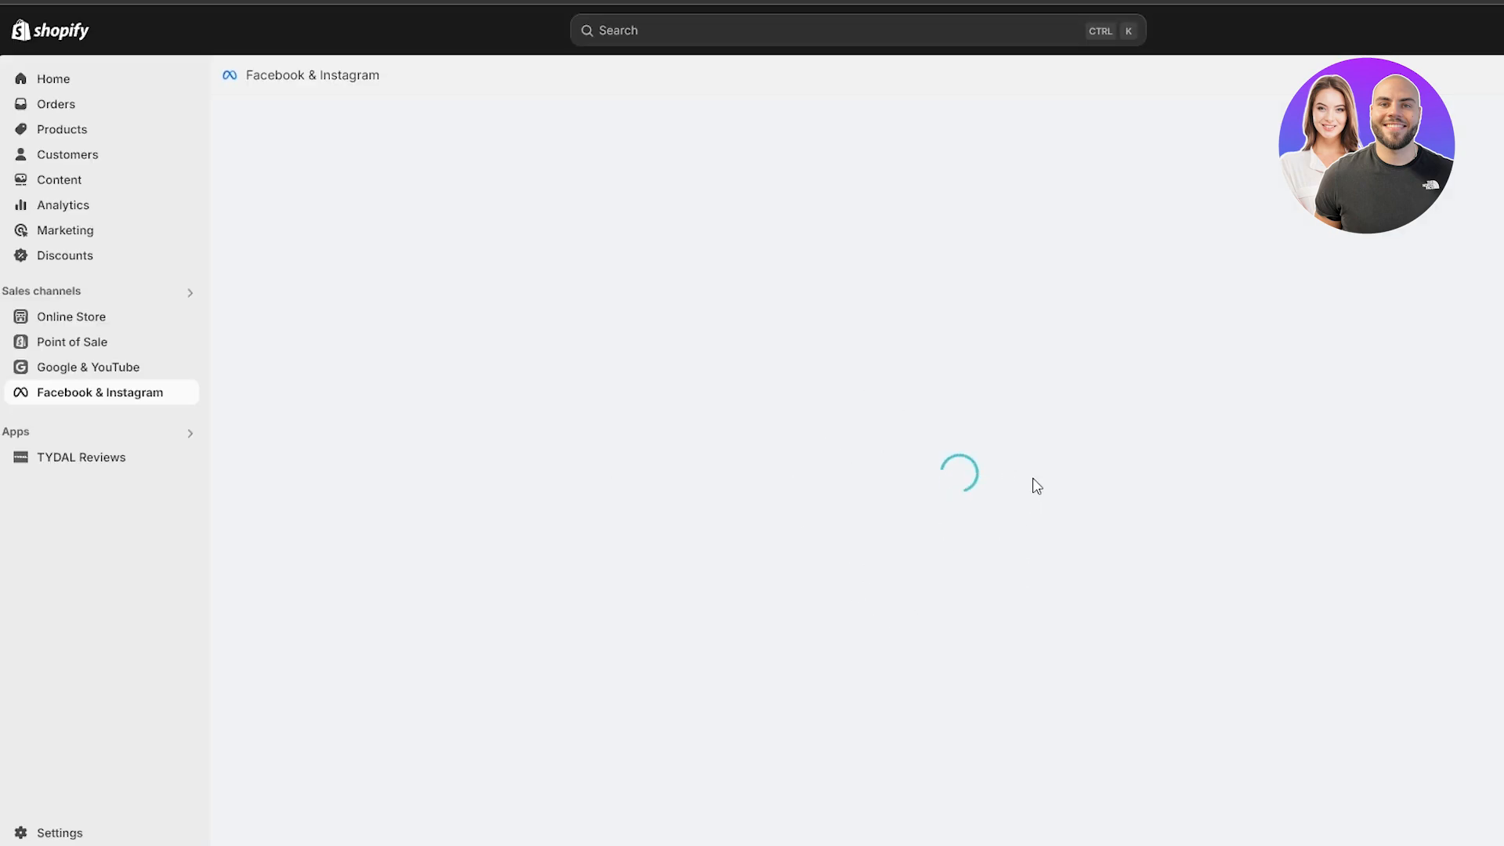
pyautogui.click(1110, 287)
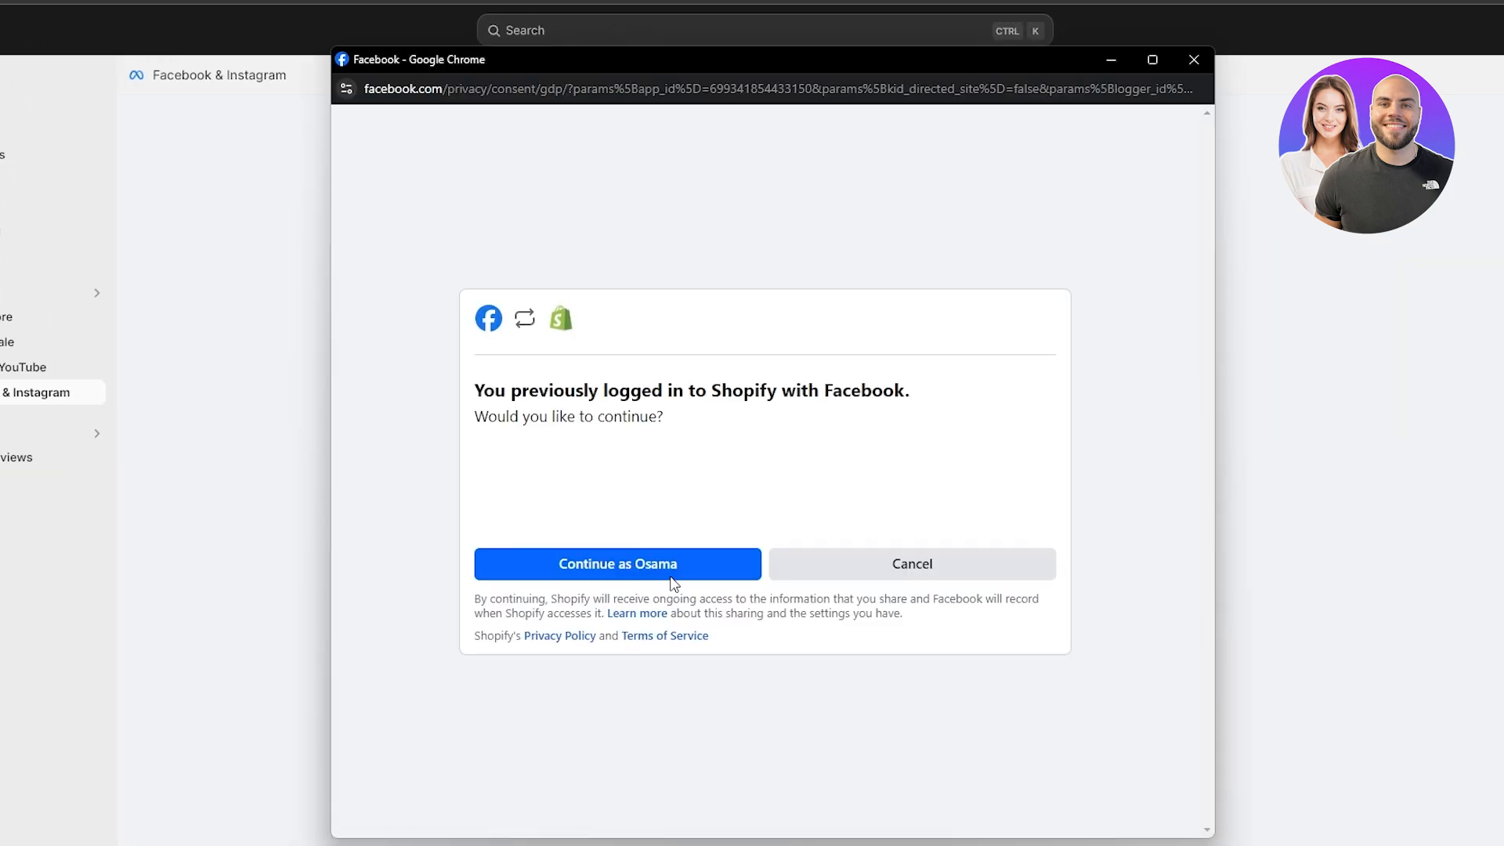
pyautogui.click(671, 572)
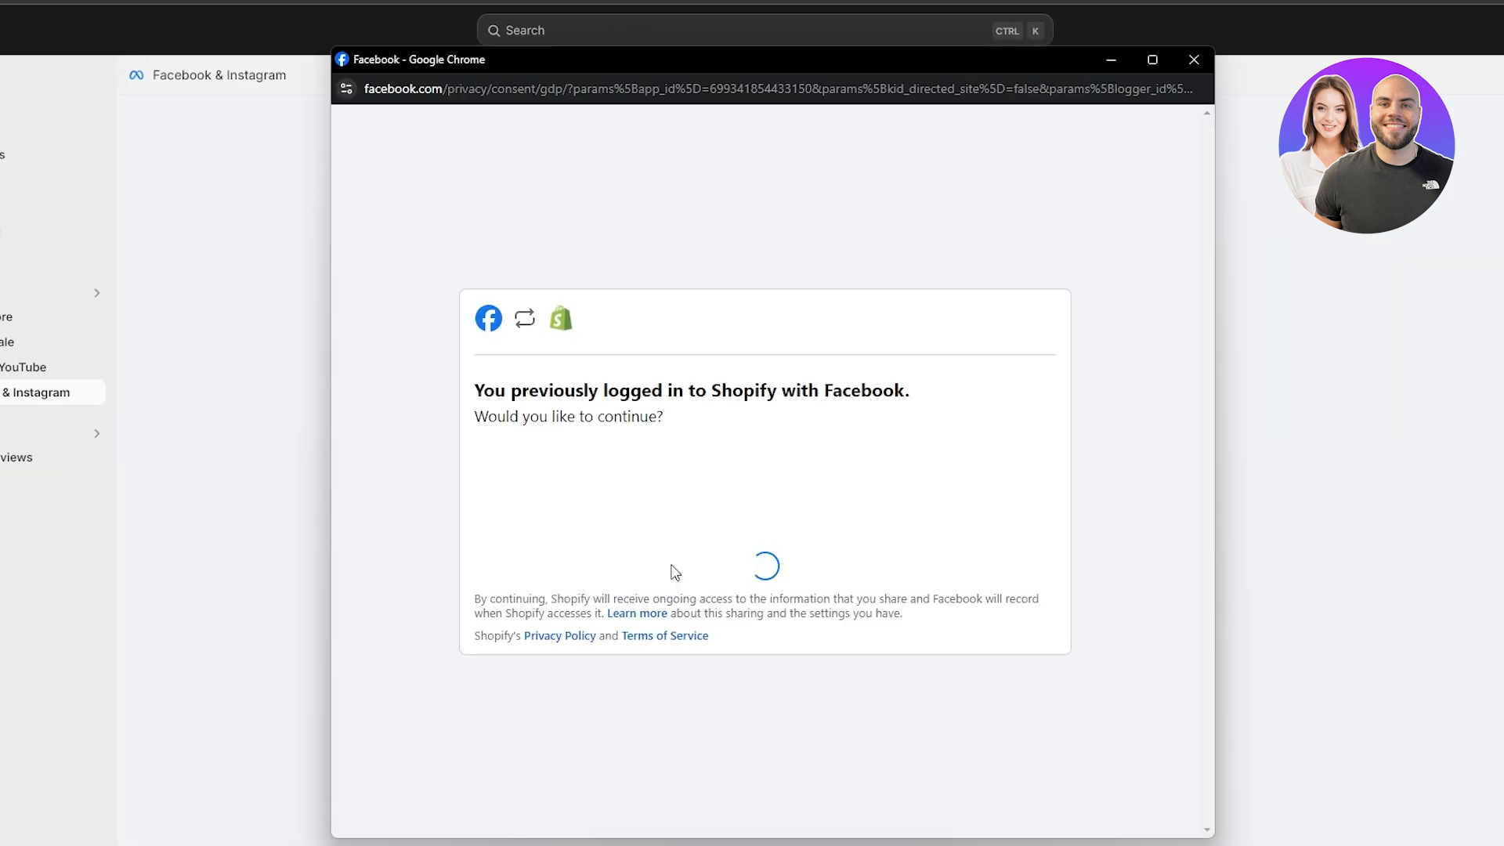
pyautogui.click(1040, 404)
# Step: Enable customer data sharing, compare the preference levels and save the Enhanced preference
pyautogui.click(1088, 485)
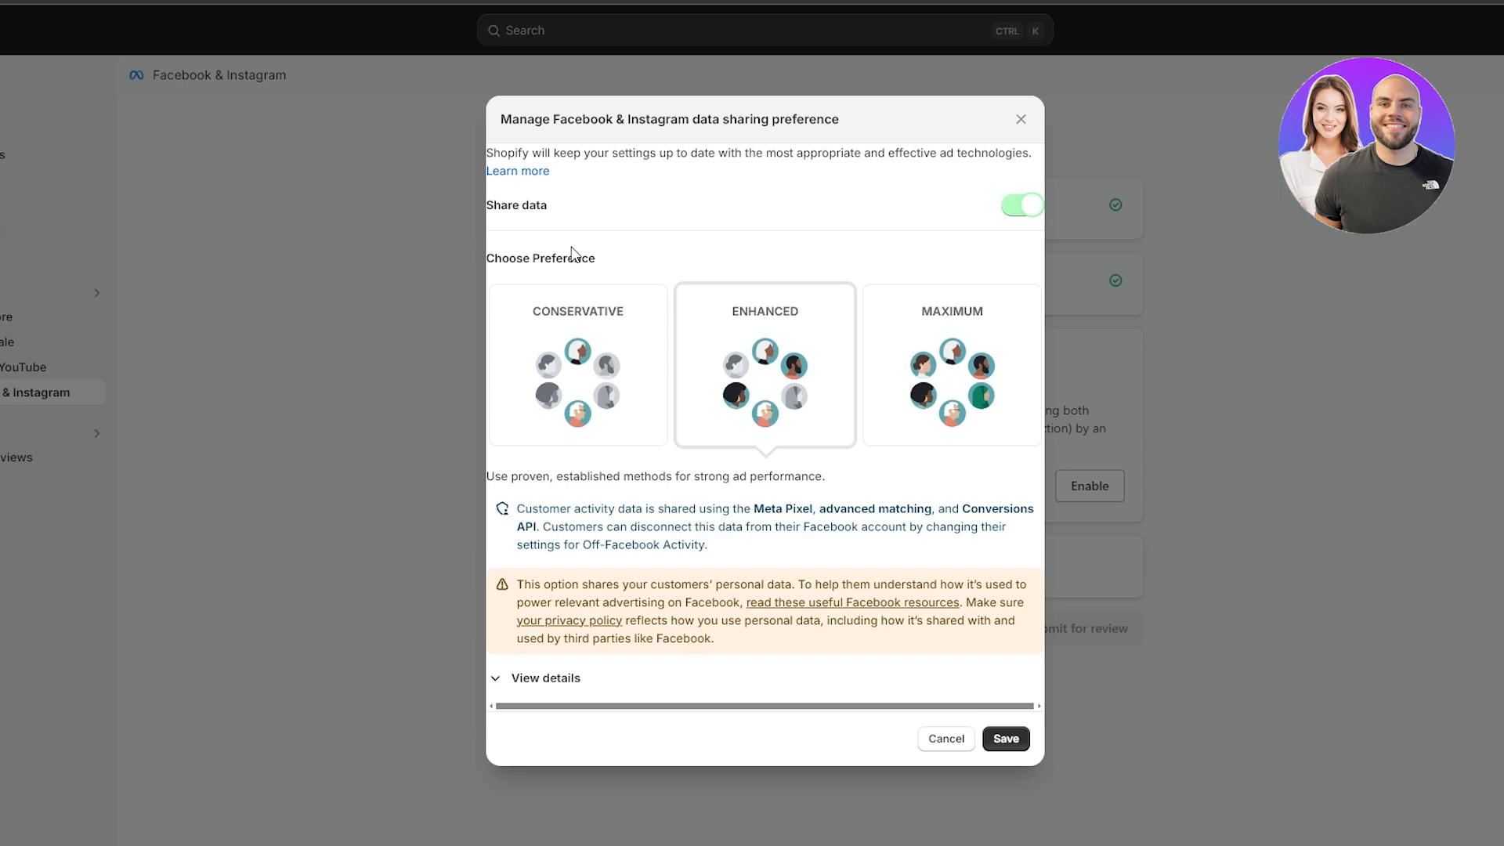
pyautogui.click(586, 359)
pyautogui.click(987, 390)
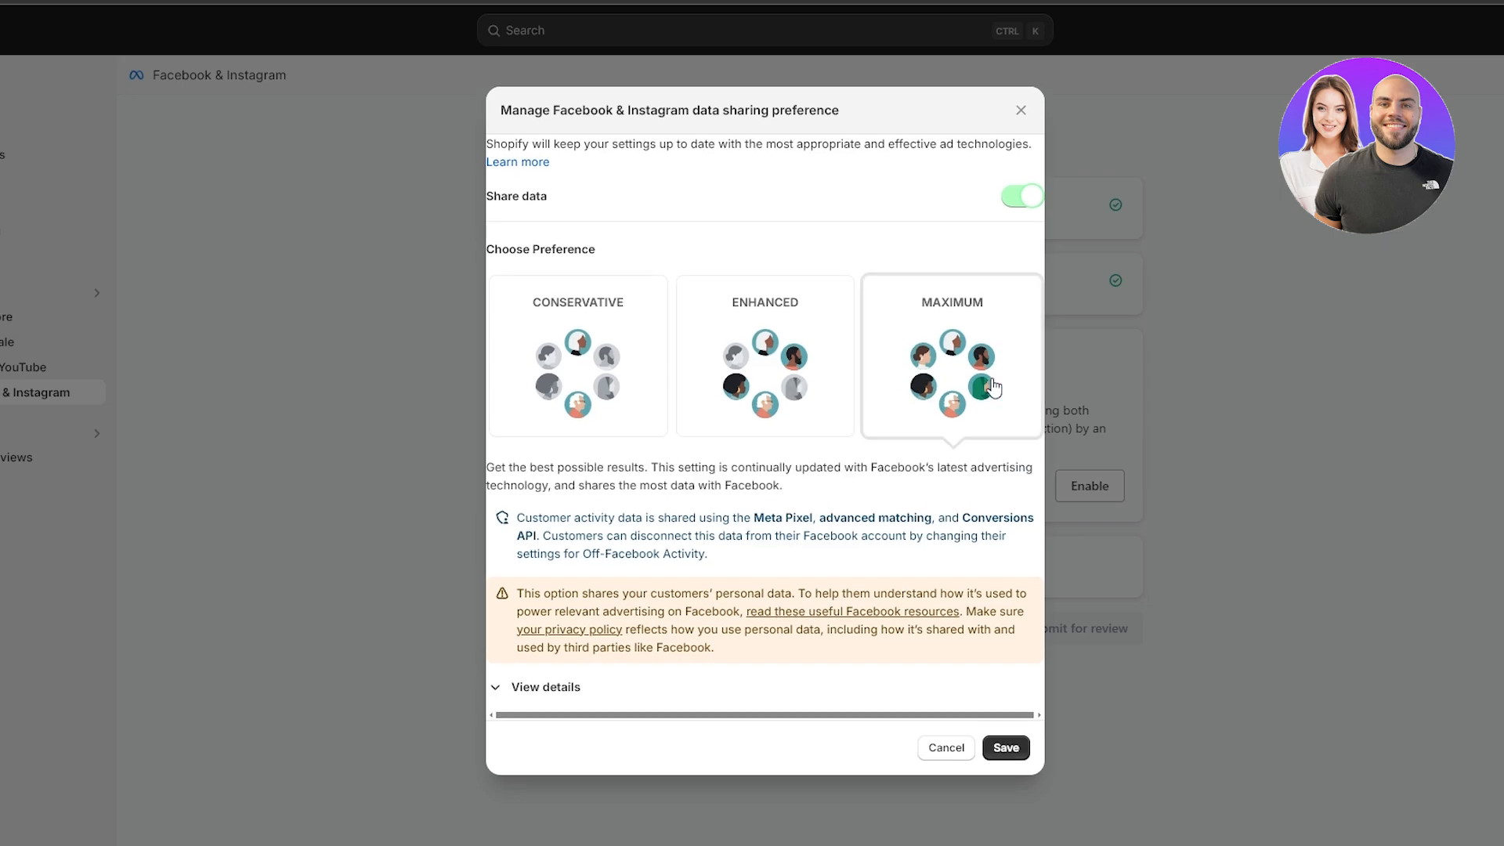
pyautogui.click(715, 361)
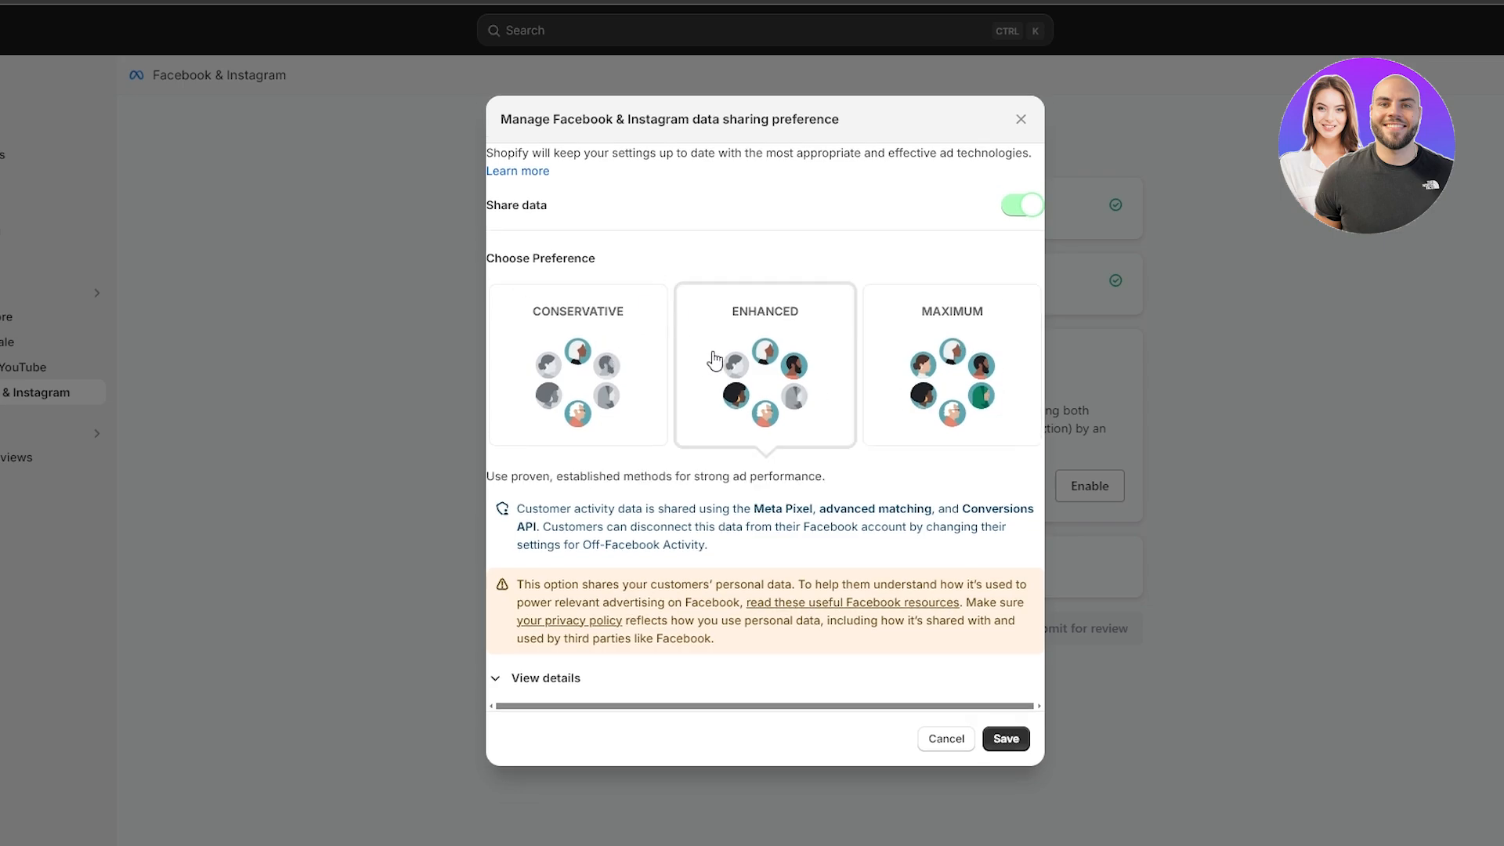
pyautogui.click(1006, 739)
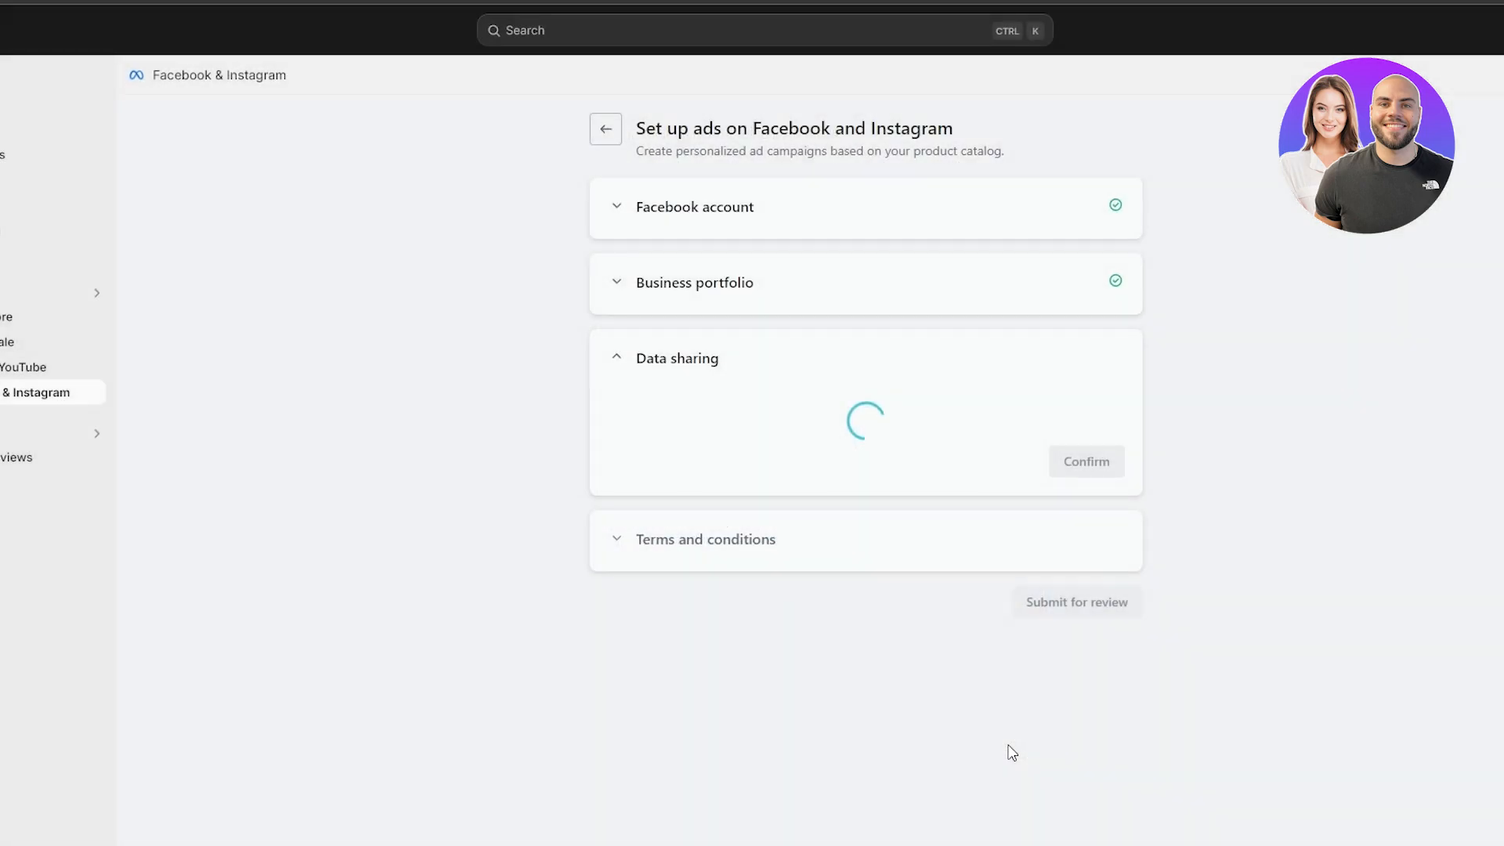
# Step: Create a new Meta Pixel as the dataset for tracking customer behavior and confirm the data sharing section
pyautogui.scroll(-2, 677, 435)
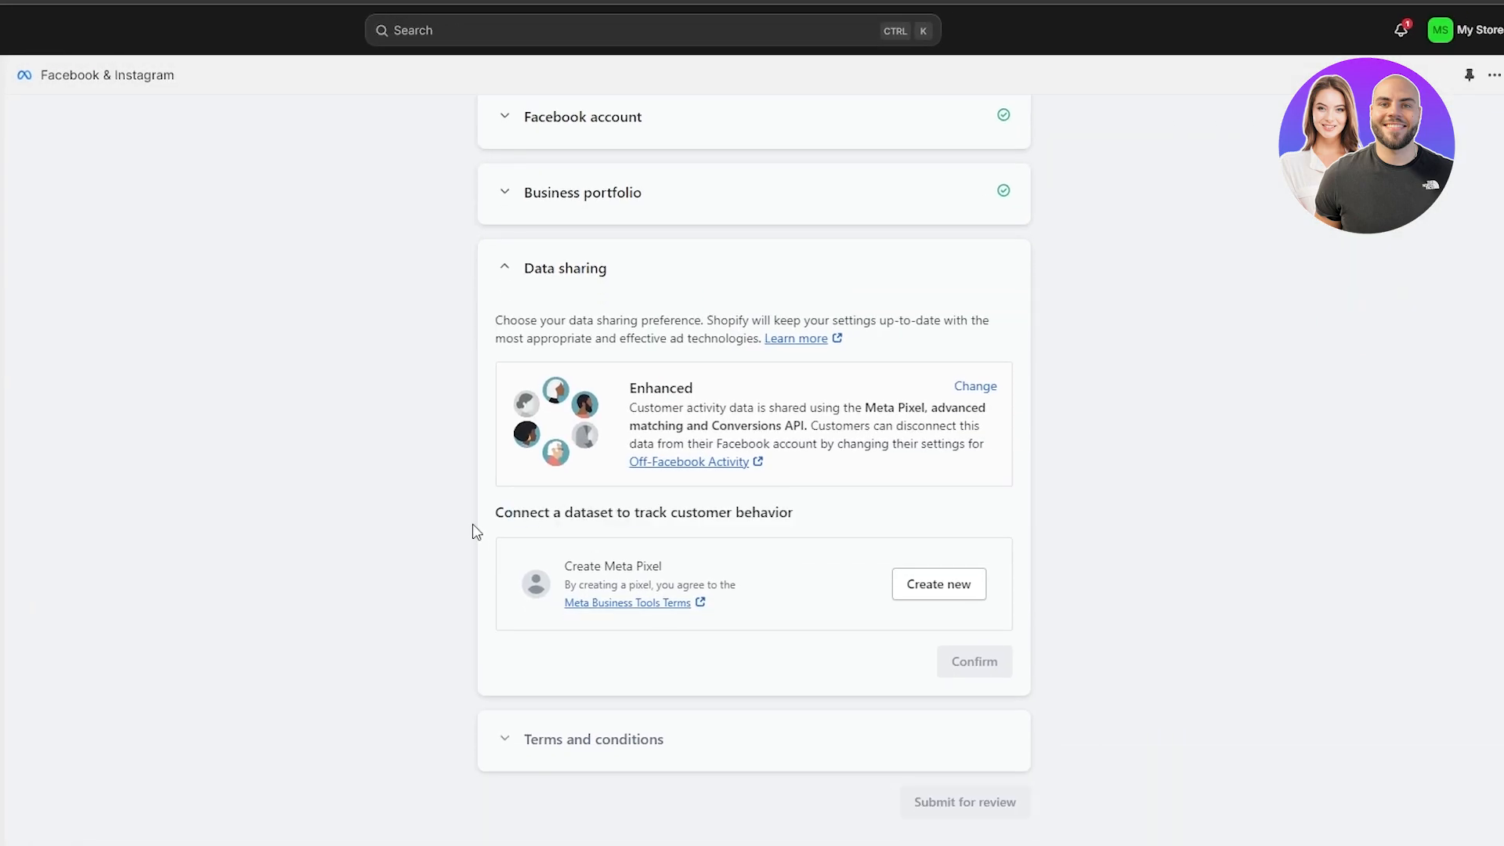
pyautogui.moveTo(499, 507); pyautogui.dragTo(820, 533)
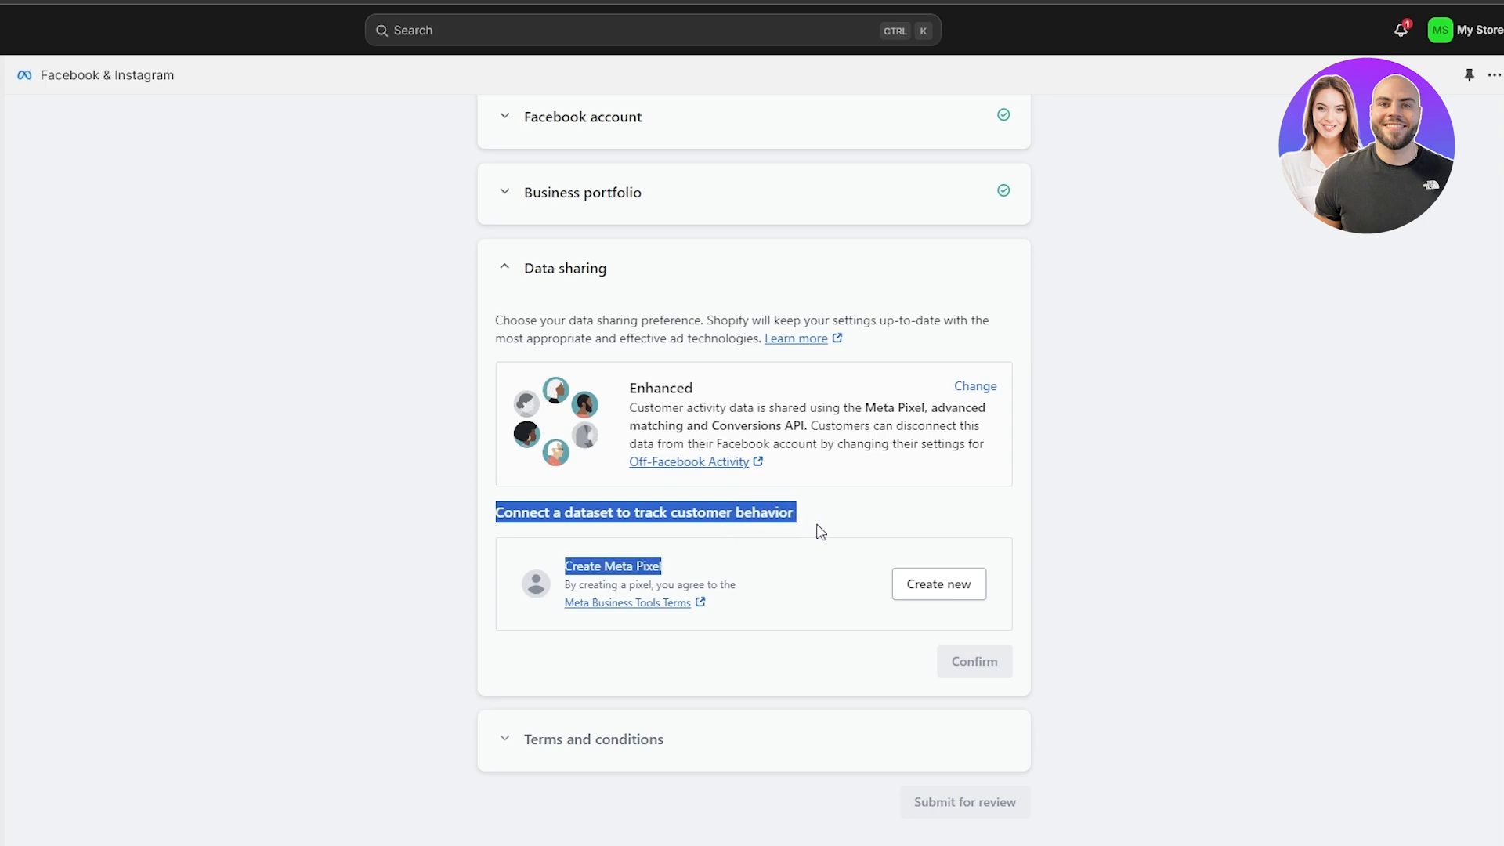
pyautogui.click(797, 543)
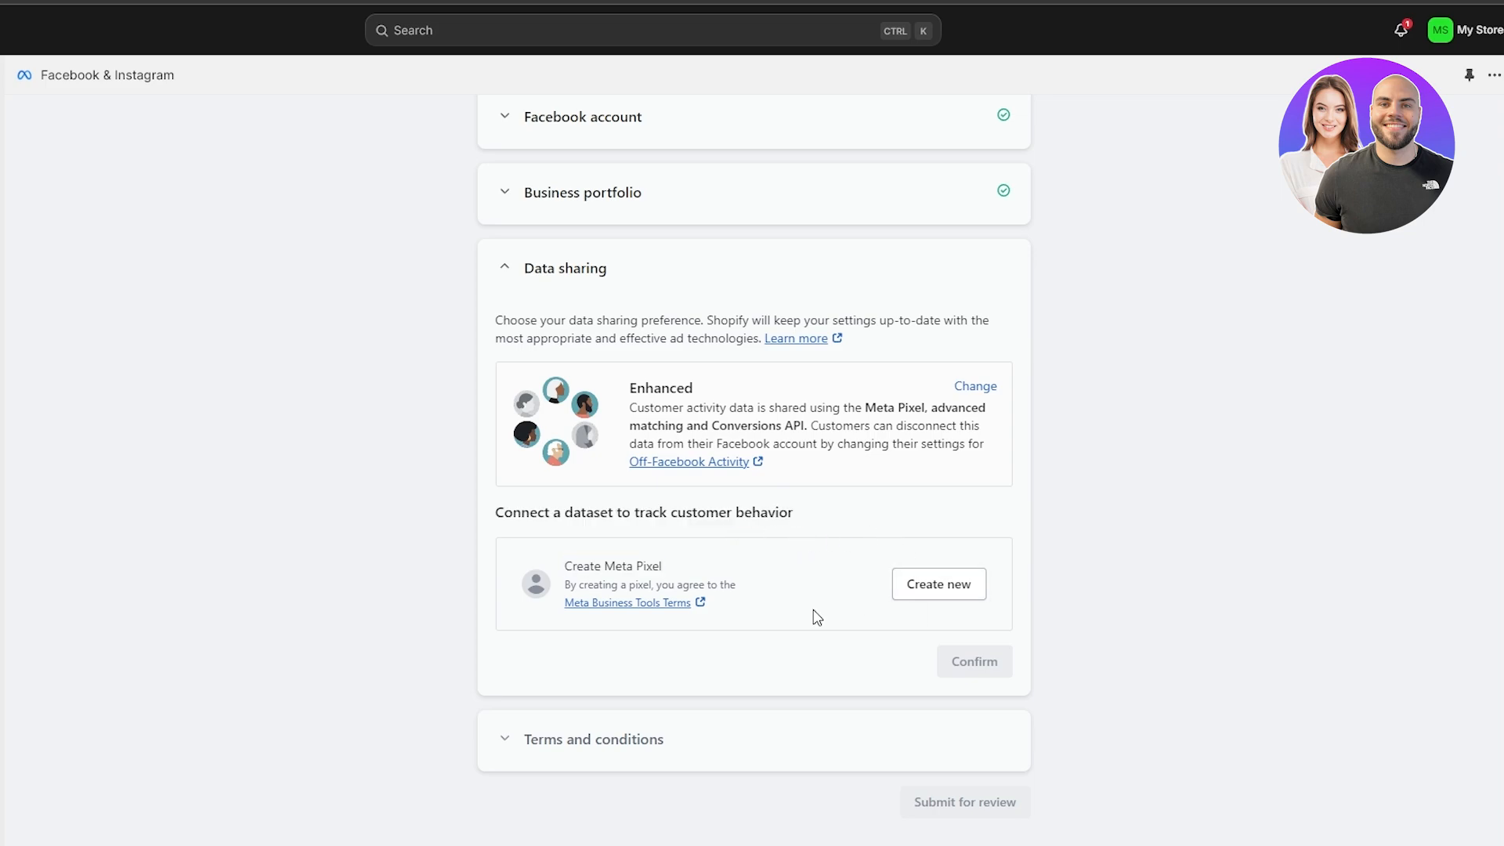
pyautogui.tripleClick(572, 564)
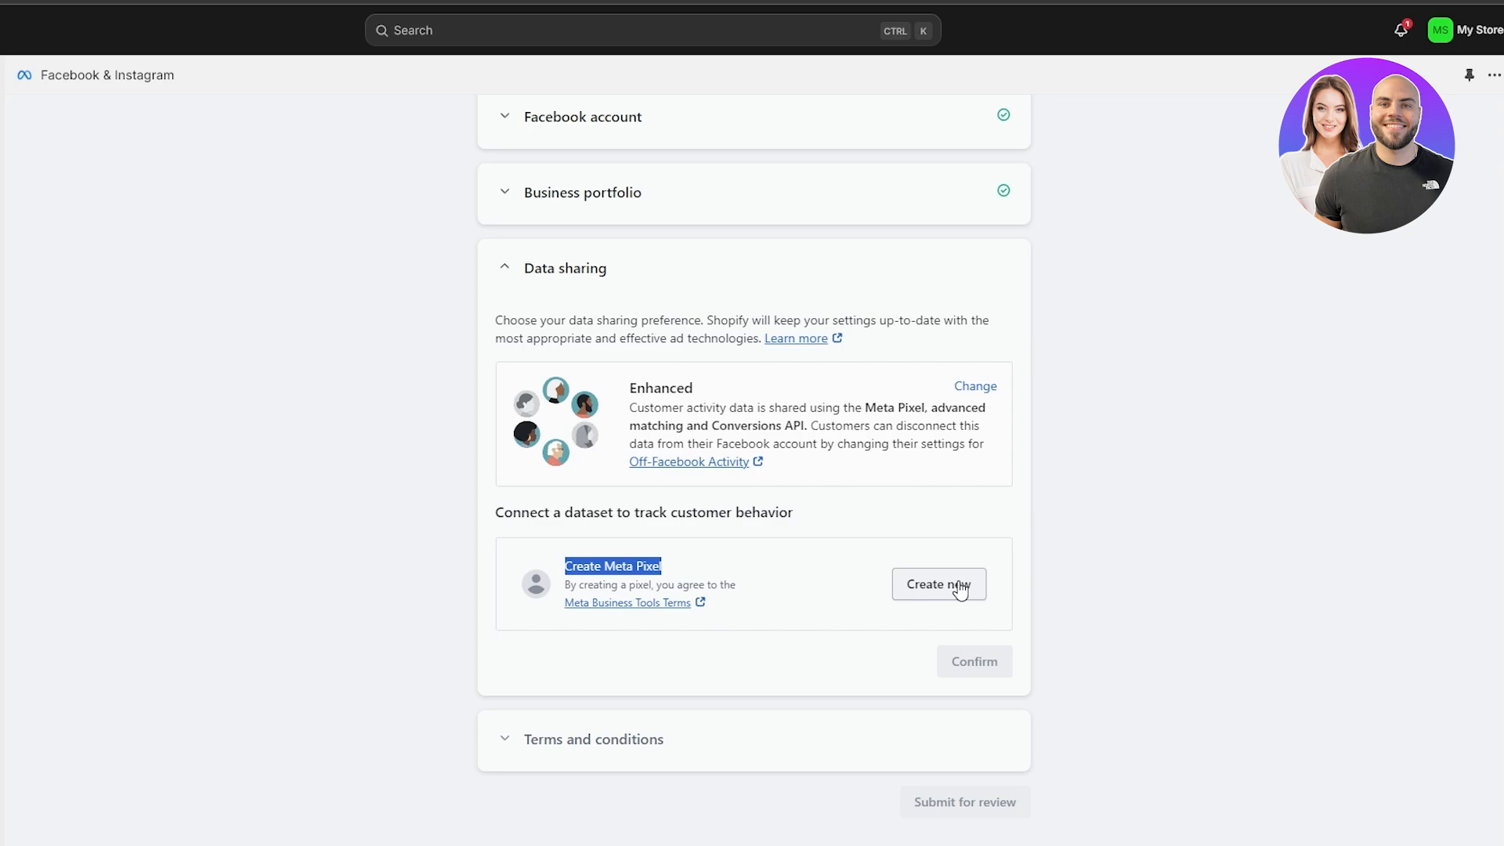
pyautogui.click(960, 589)
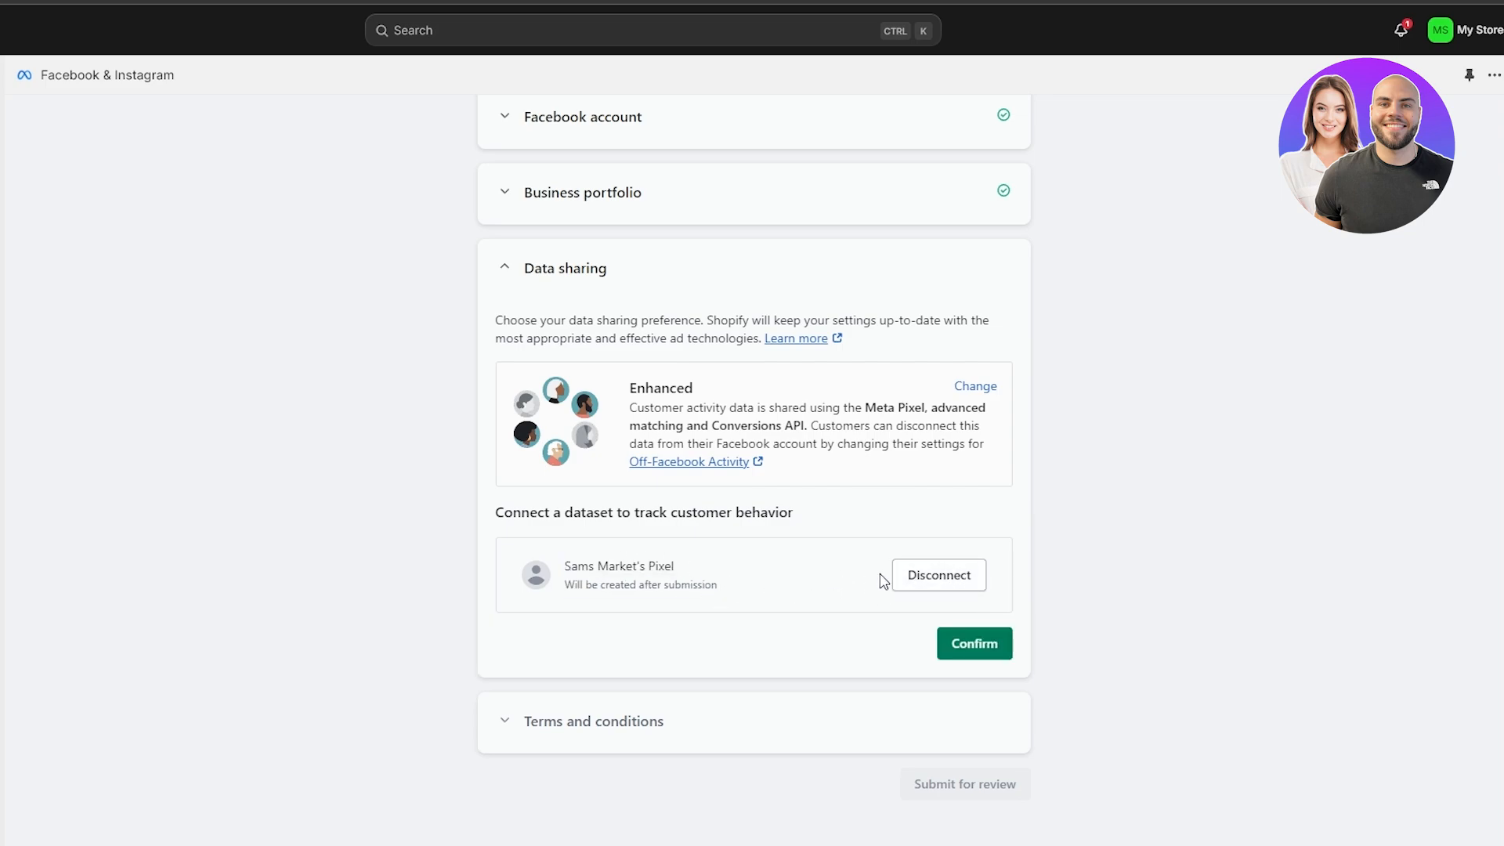
pyautogui.click(990, 653)
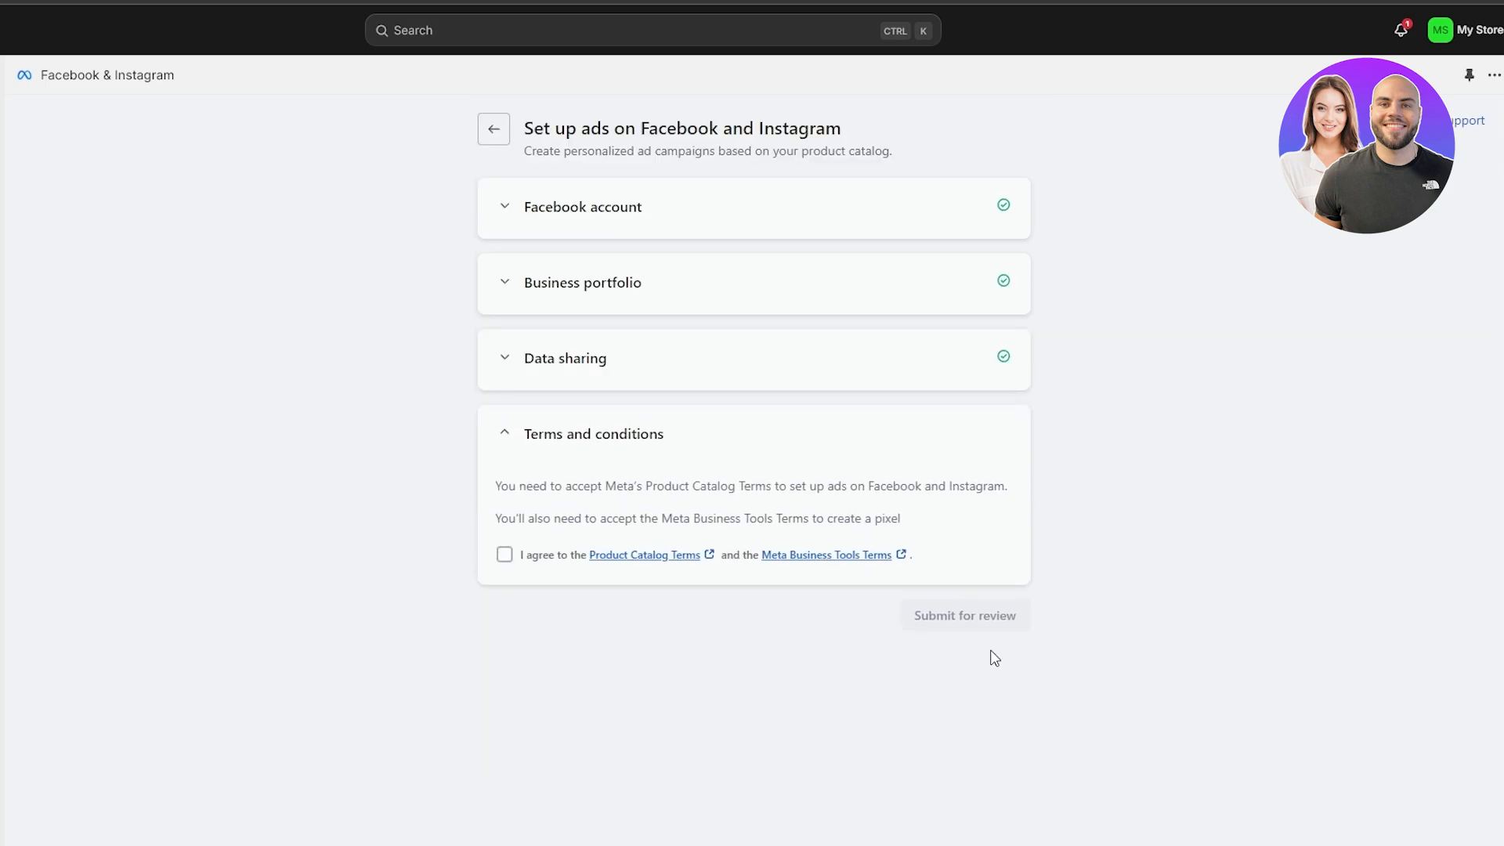
# Step: Agree to the Product Catalog Terms and Meta Business Tools Terms and submit the ads setup for review
pyautogui.click(504, 555)
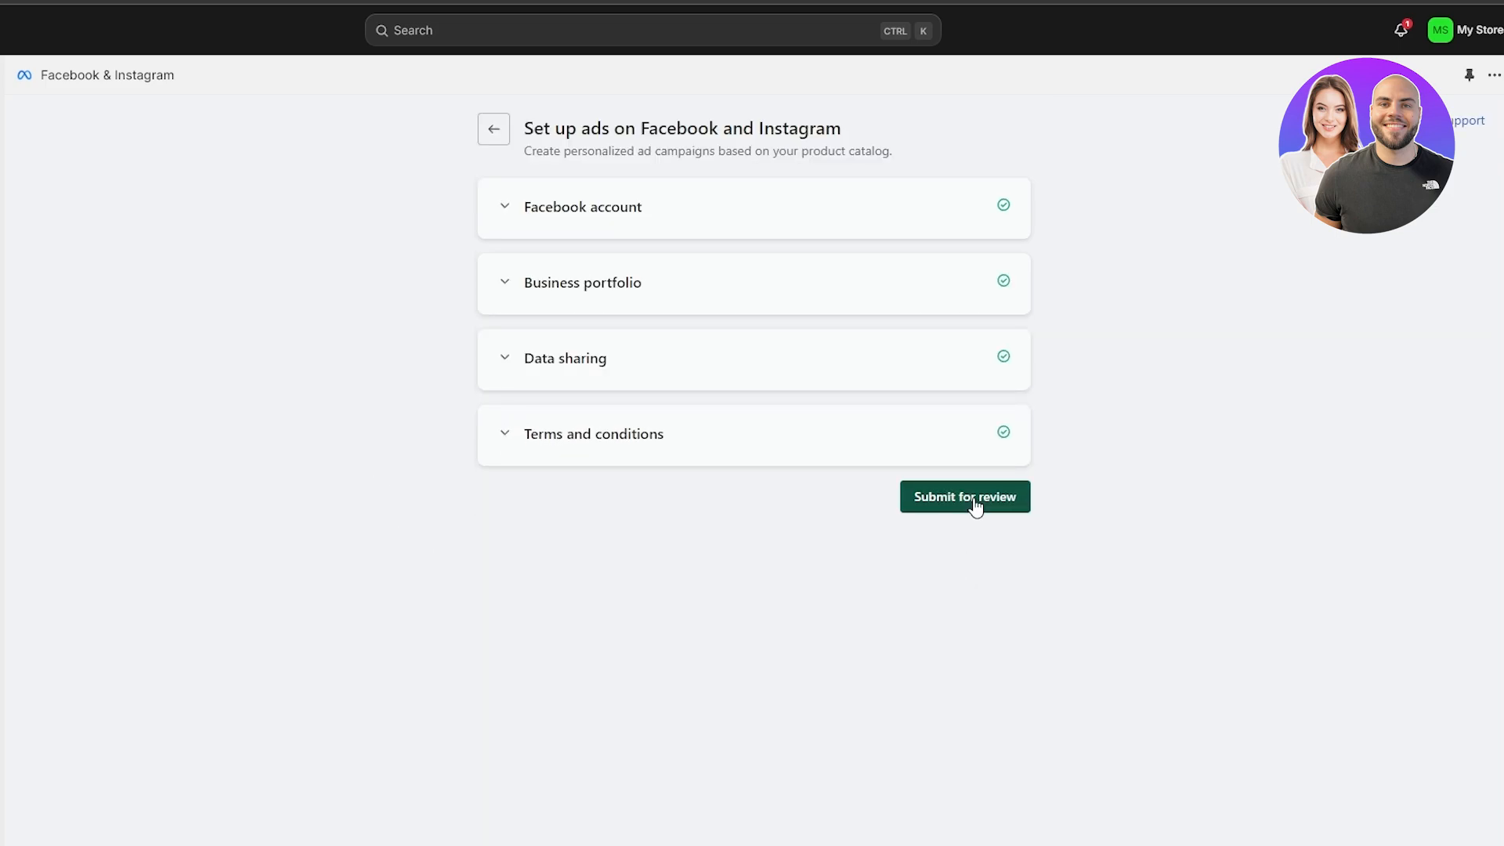
pyautogui.click(974, 502)
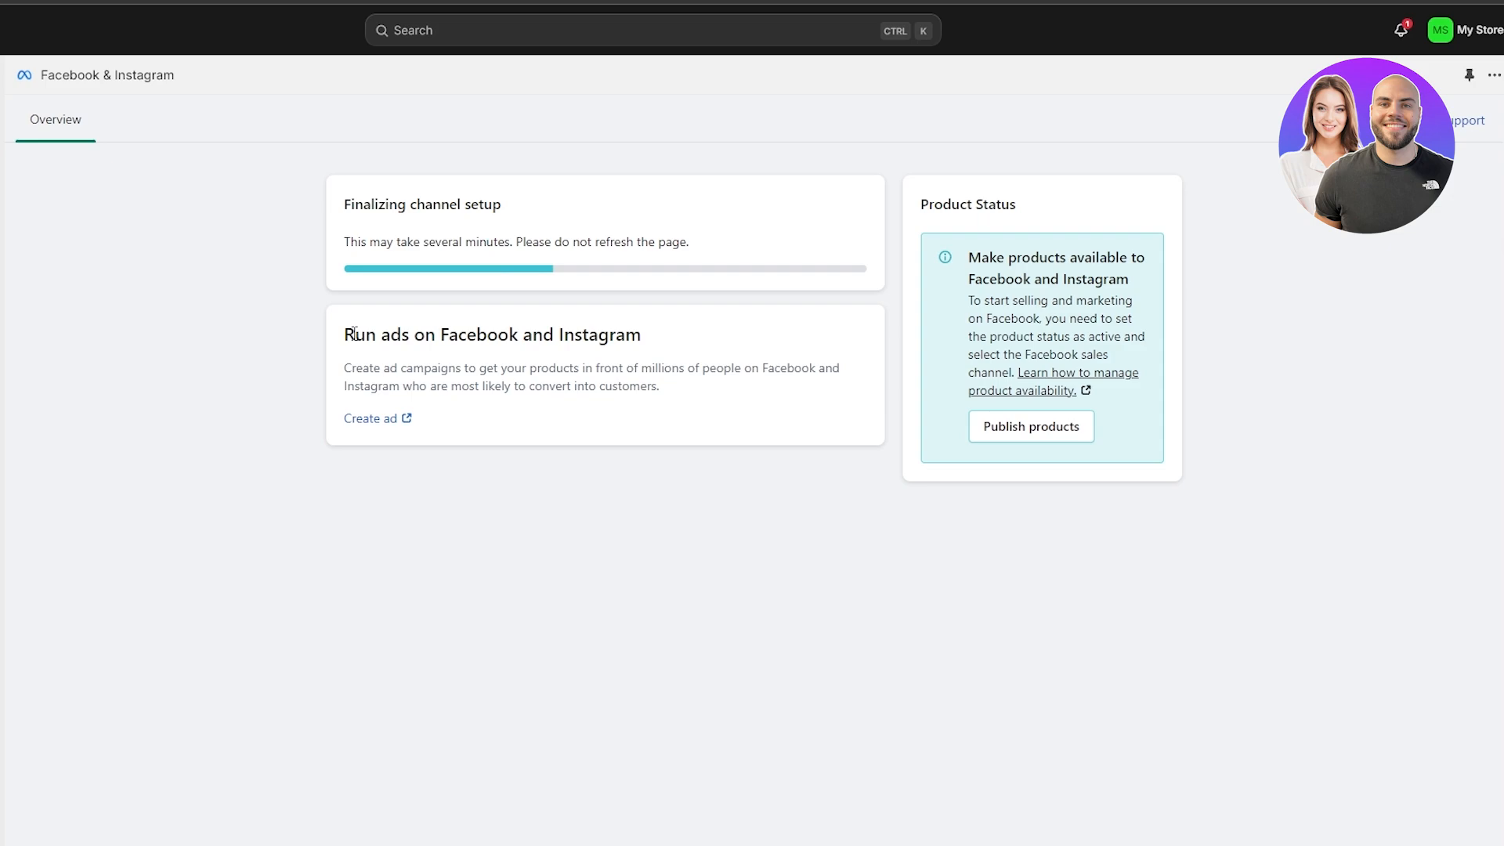
pyautogui.moveTo(354, 334); pyautogui.dragTo(641, 335)
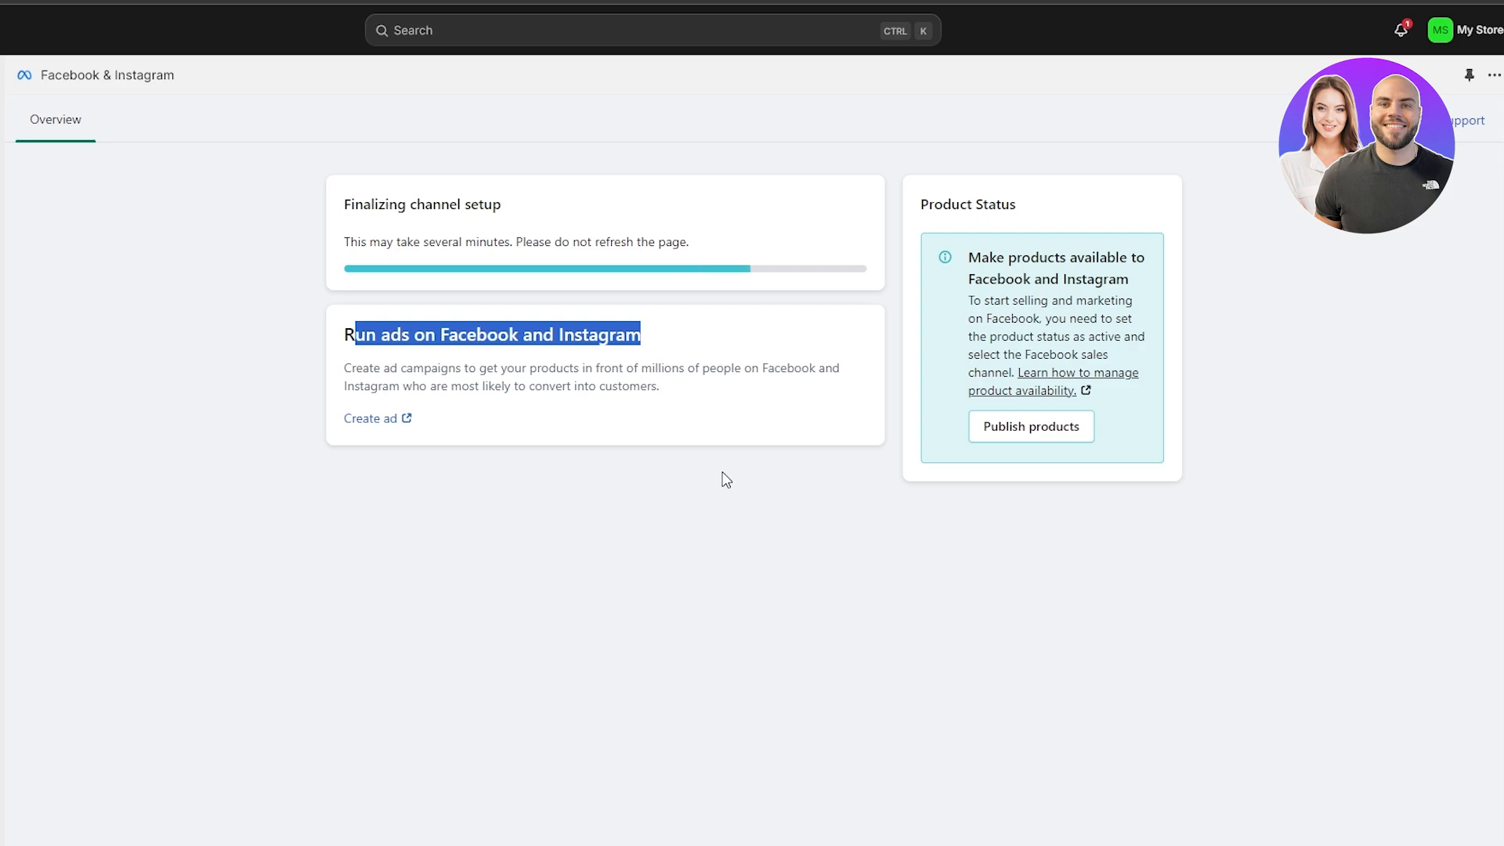
pyautogui.moveTo(347, 239); pyautogui.dragTo(700, 249)
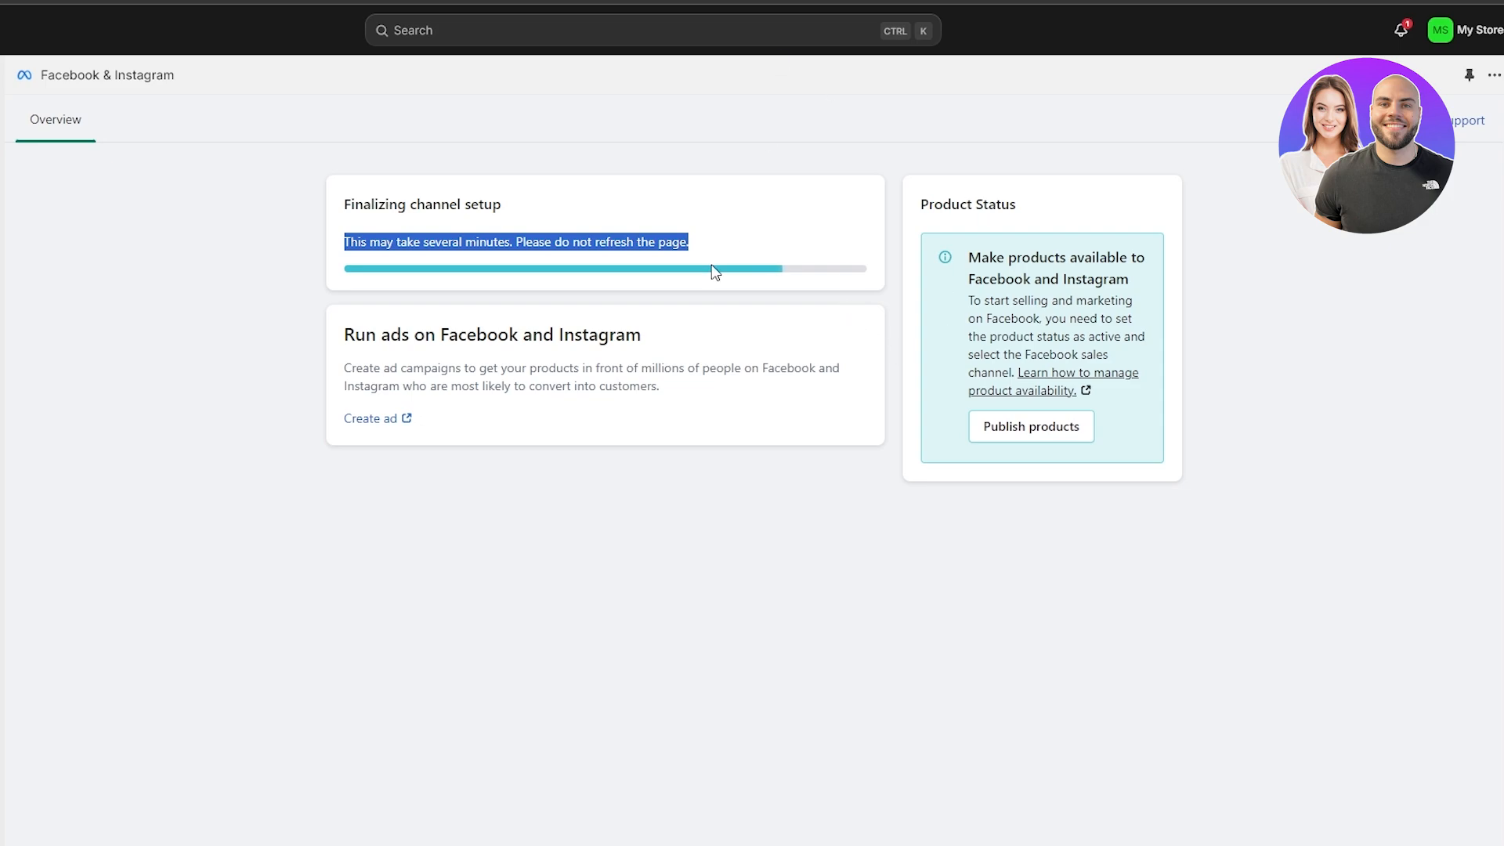
pyautogui.click(605, 532)
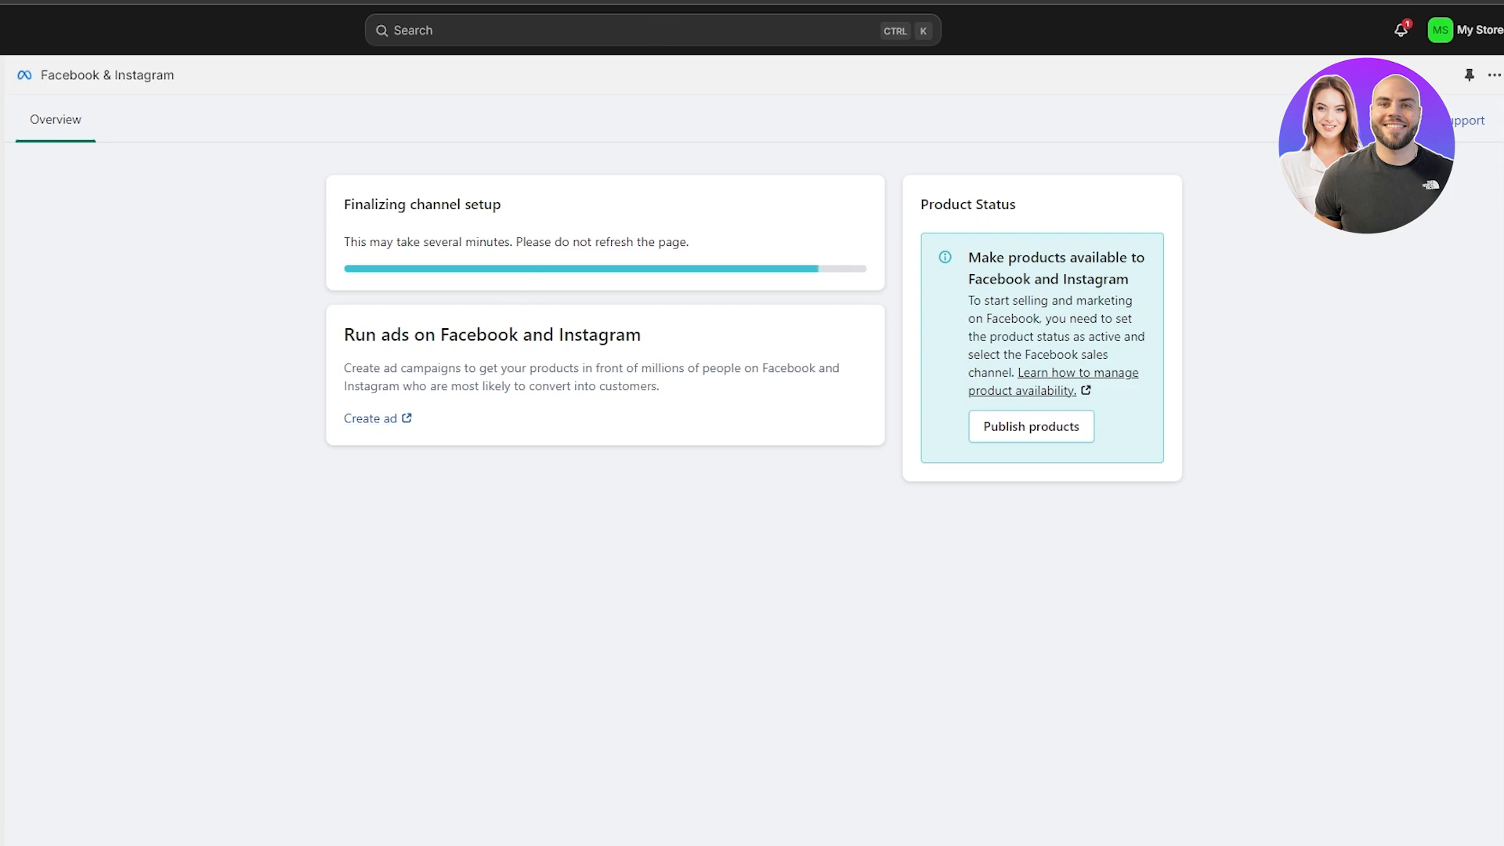
# Step: Switch to Meta Ads Manager's Campaigns page, accept the Non-discrimination Policy and dismiss the business portfolio tip
pyautogui.press('F5')
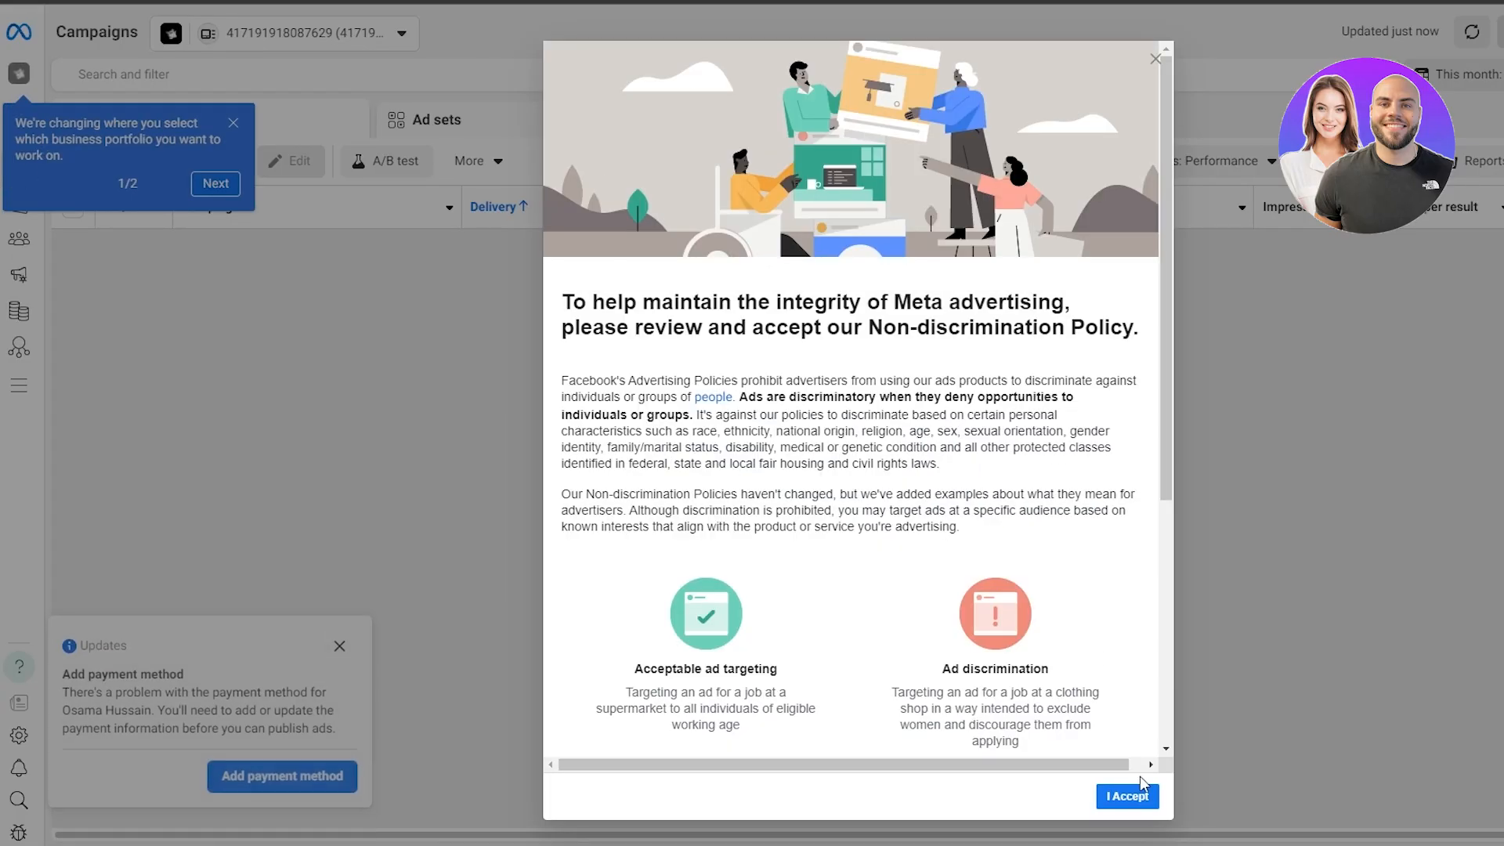
pyautogui.click(1128, 796)
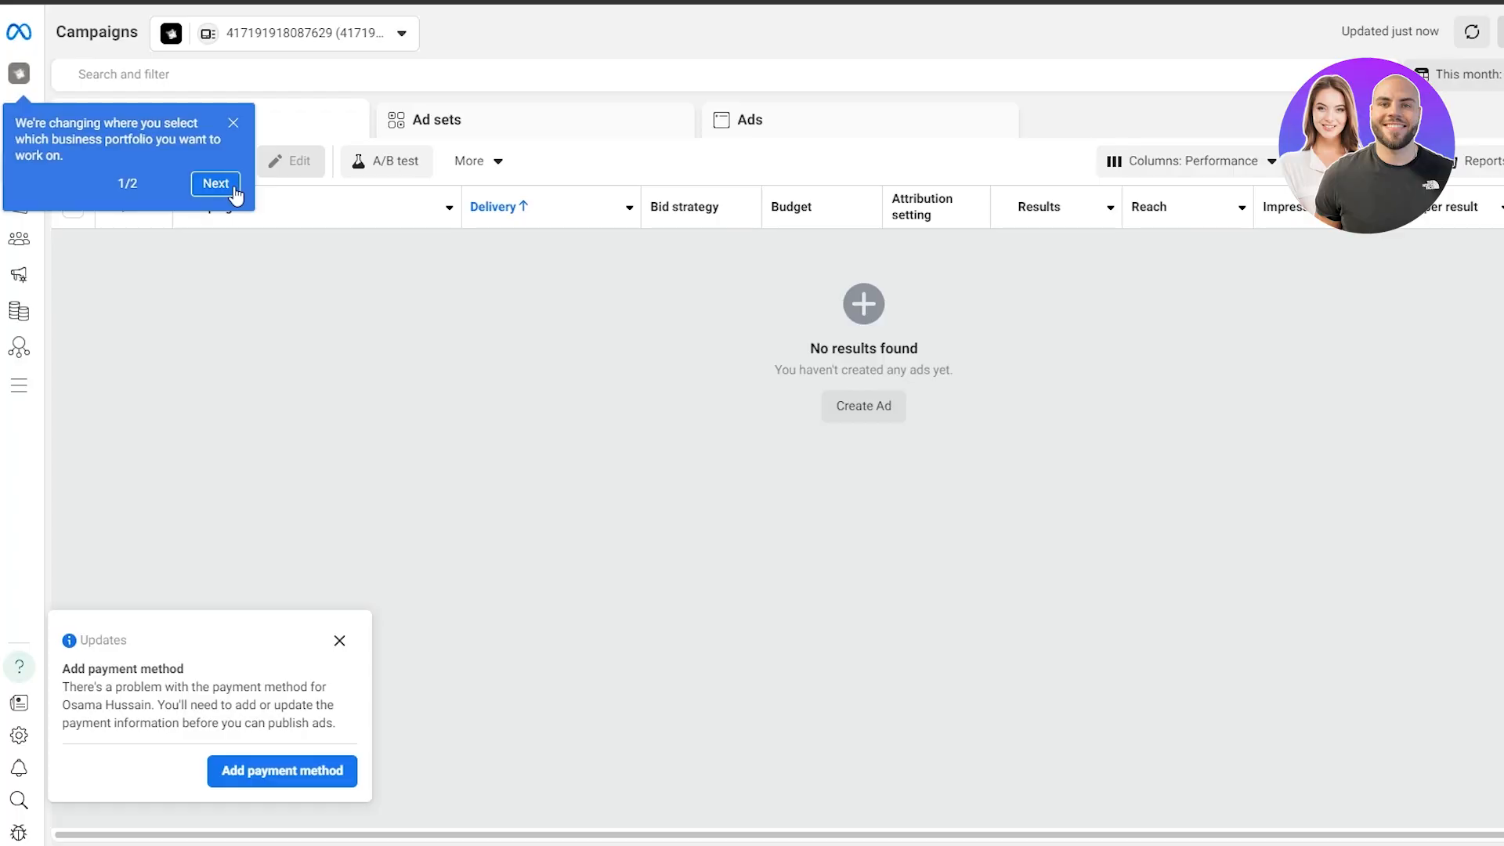
pyautogui.click(230, 126)
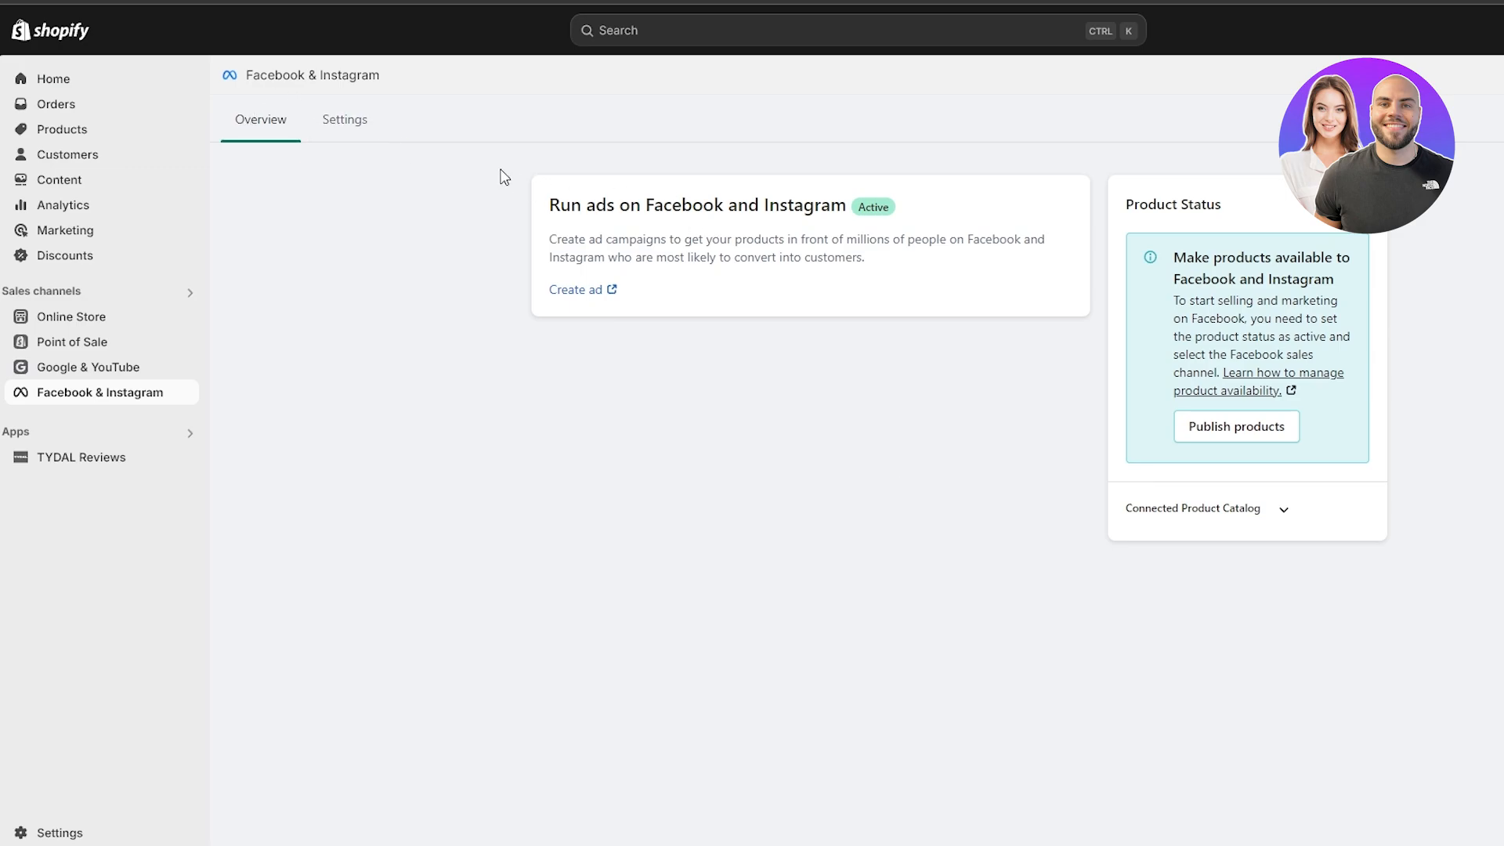
# Step: Return to Shopify and review the Facebook & Instagram channel's data sharing, dataset, catalog and terms settings
pyautogui.click(336, 138)
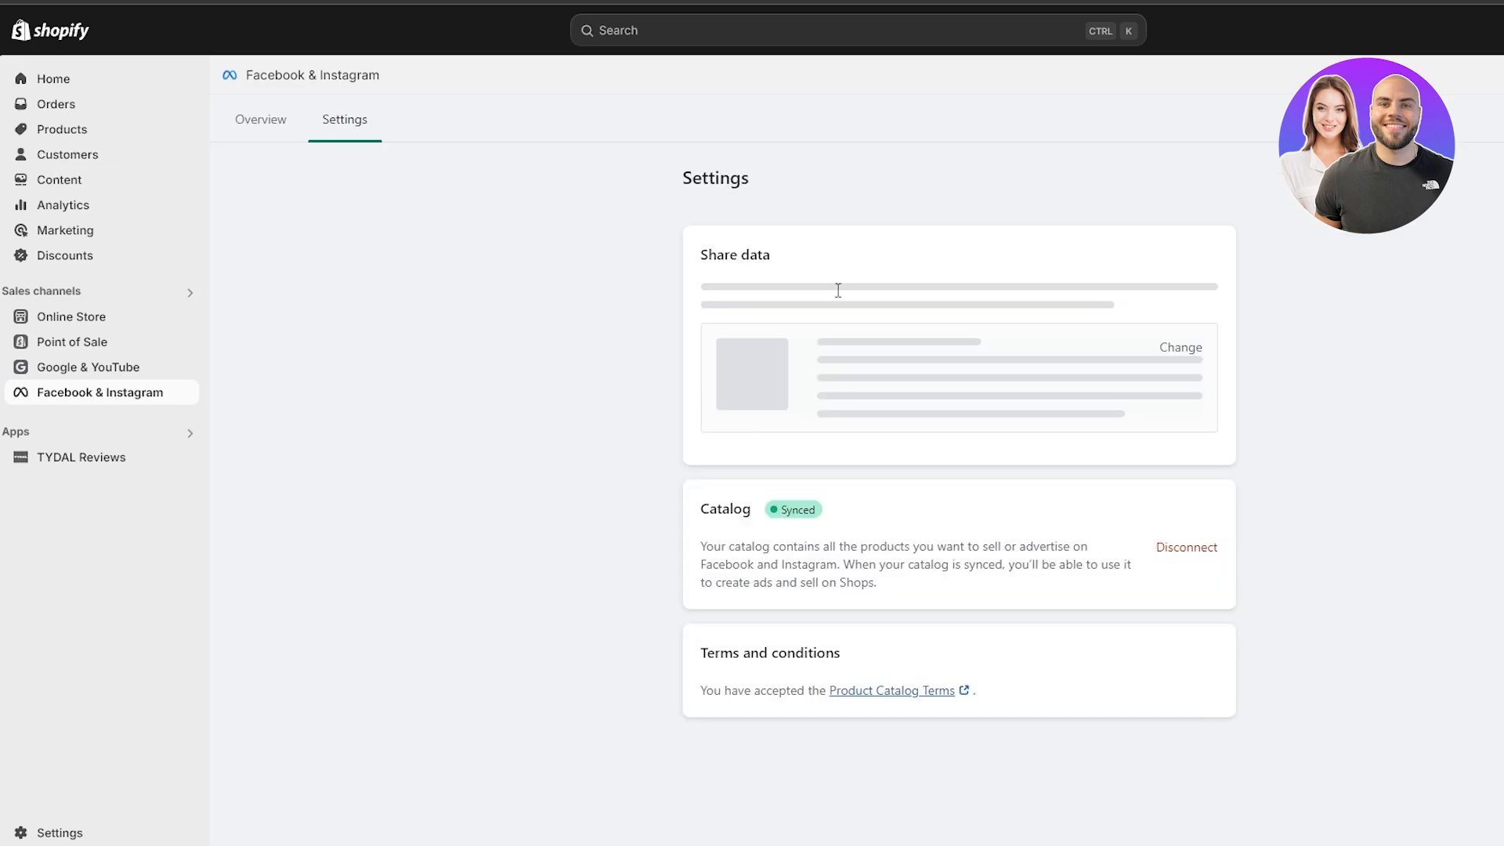
pyautogui.scroll(-2, 882, 610)
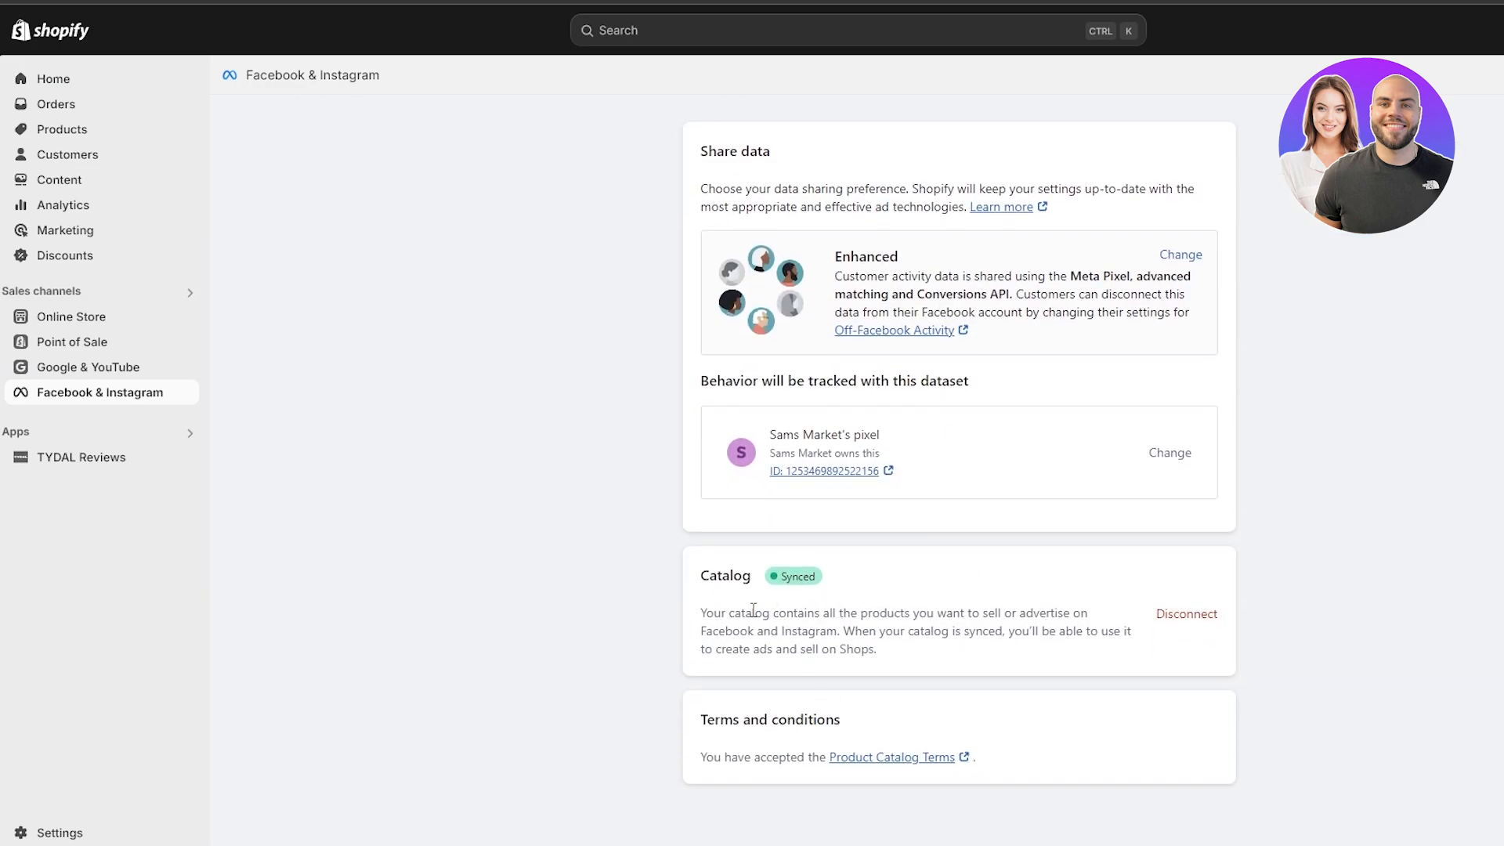
pyautogui.scroll(2, 625, 386)
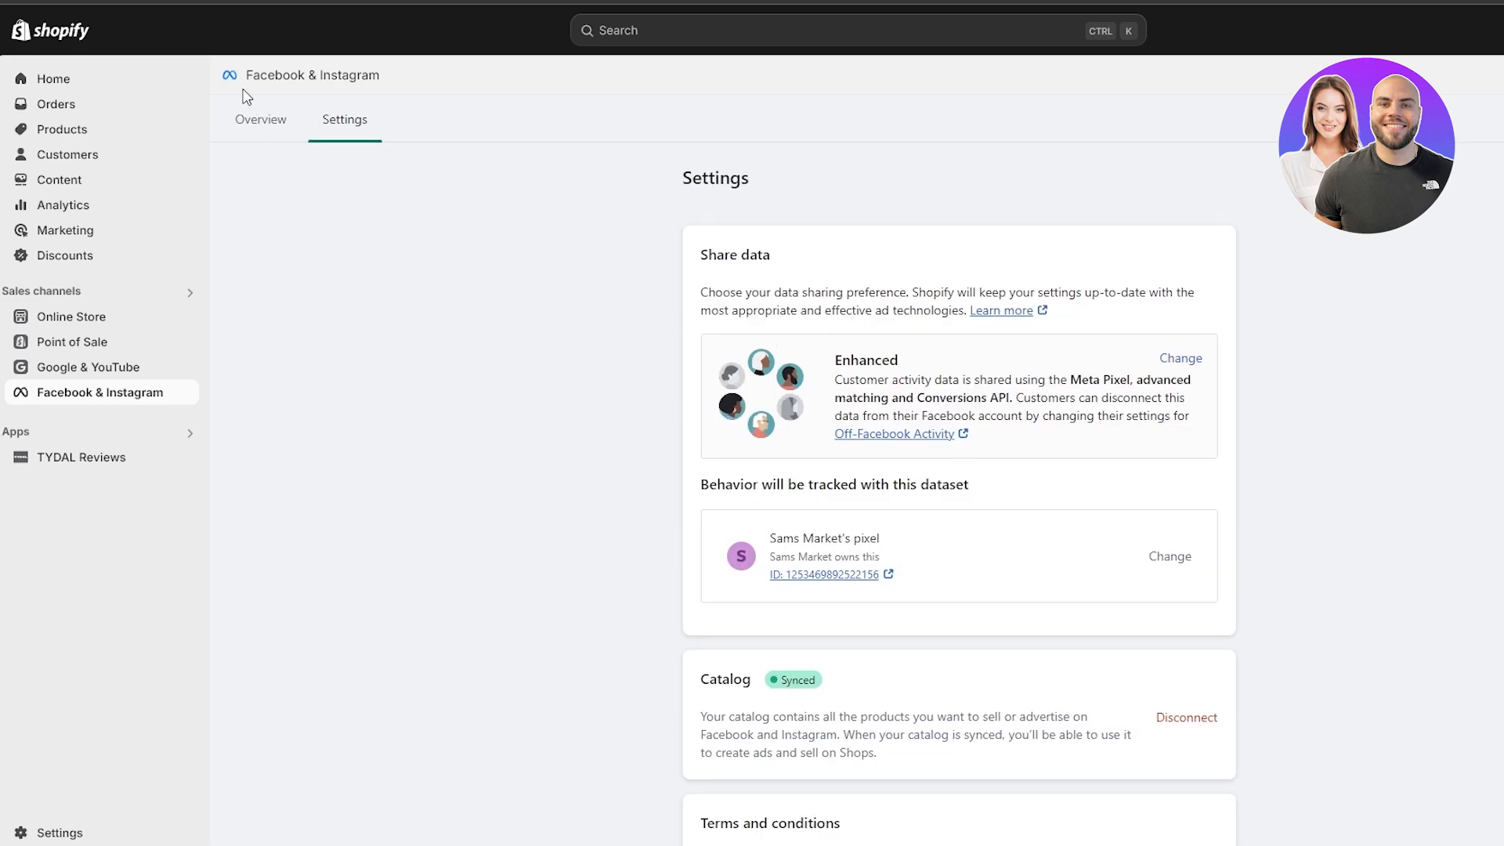
pyautogui.click(261, 129)
pyautogui.click(356, 124)
# Step: Open Sams Market's pixel in Meta Events Manager from its dataset ID link and dismiss the web campaigns notice
pyautogui.click(813, 577)
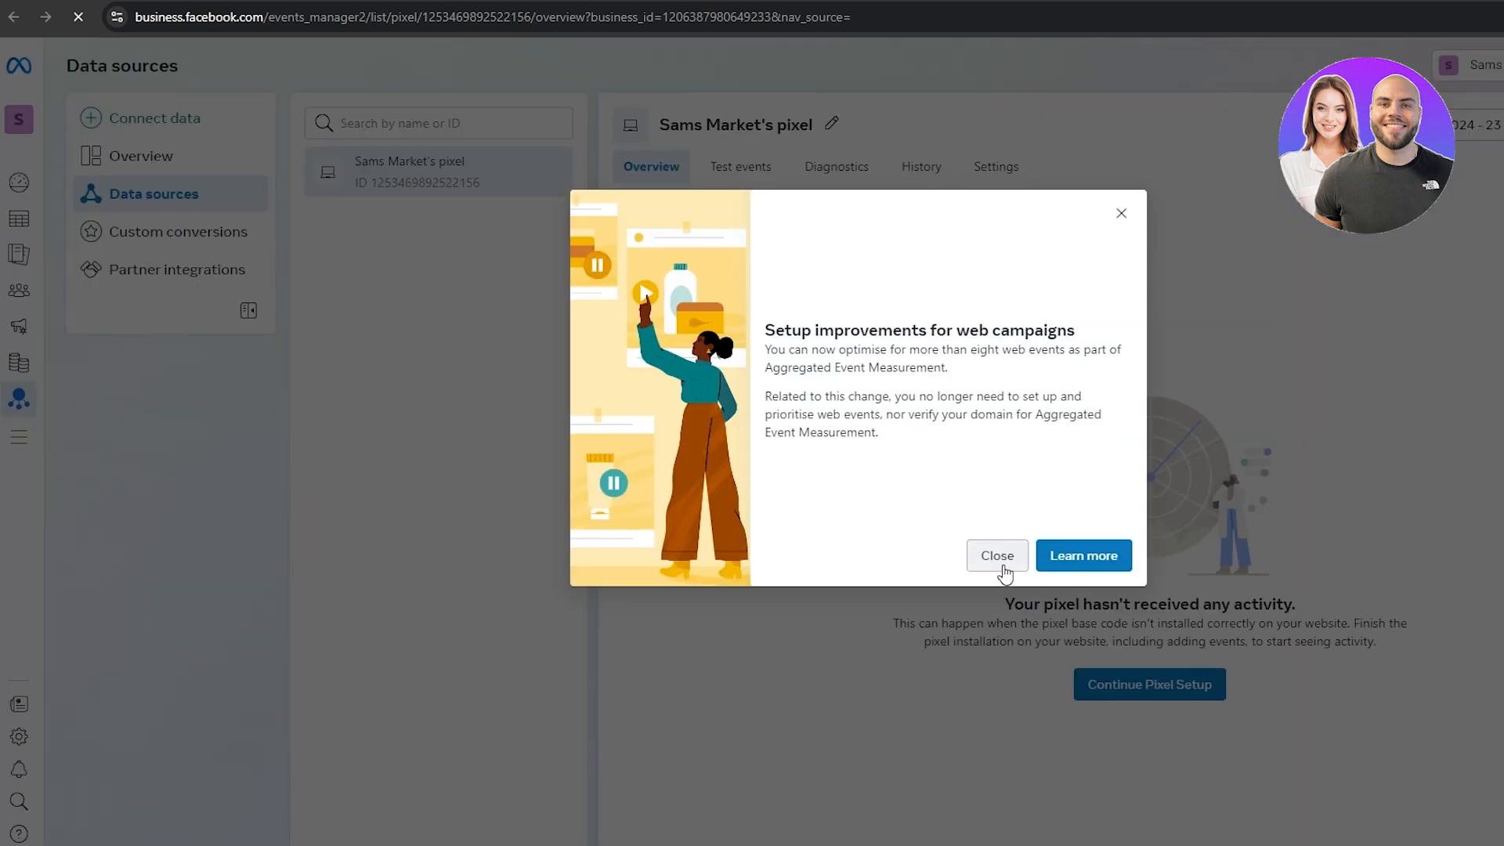
pyautogui.click(1002, 557)
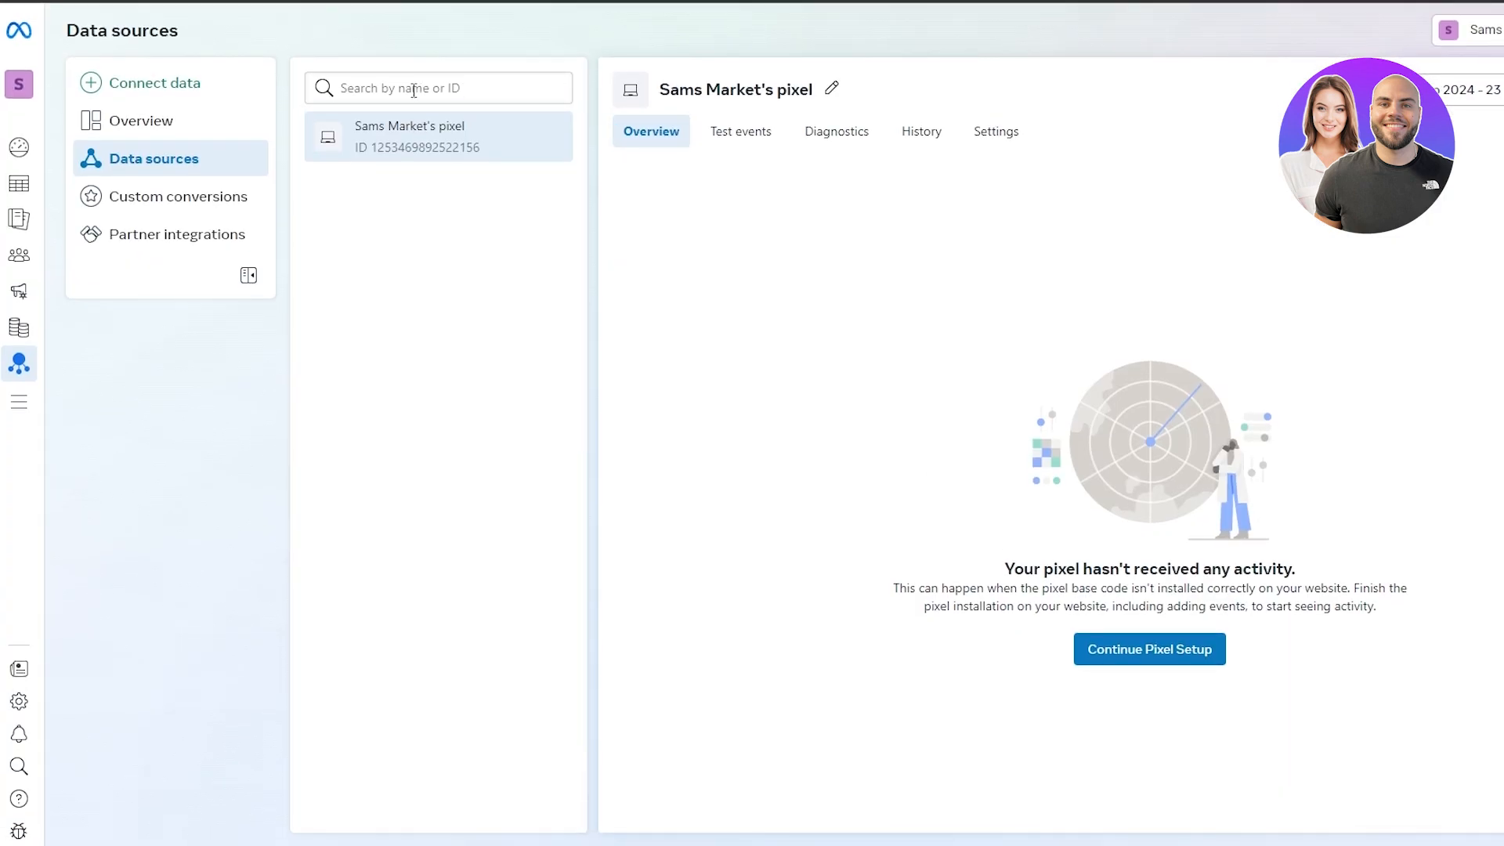
# Step: Continue the pixel setup with Meta pixel as the connection method, review the manual and partner installation options, and close the setup
pyautogui.moveTo(94, 151)
pyautogui.click(1192, 656)
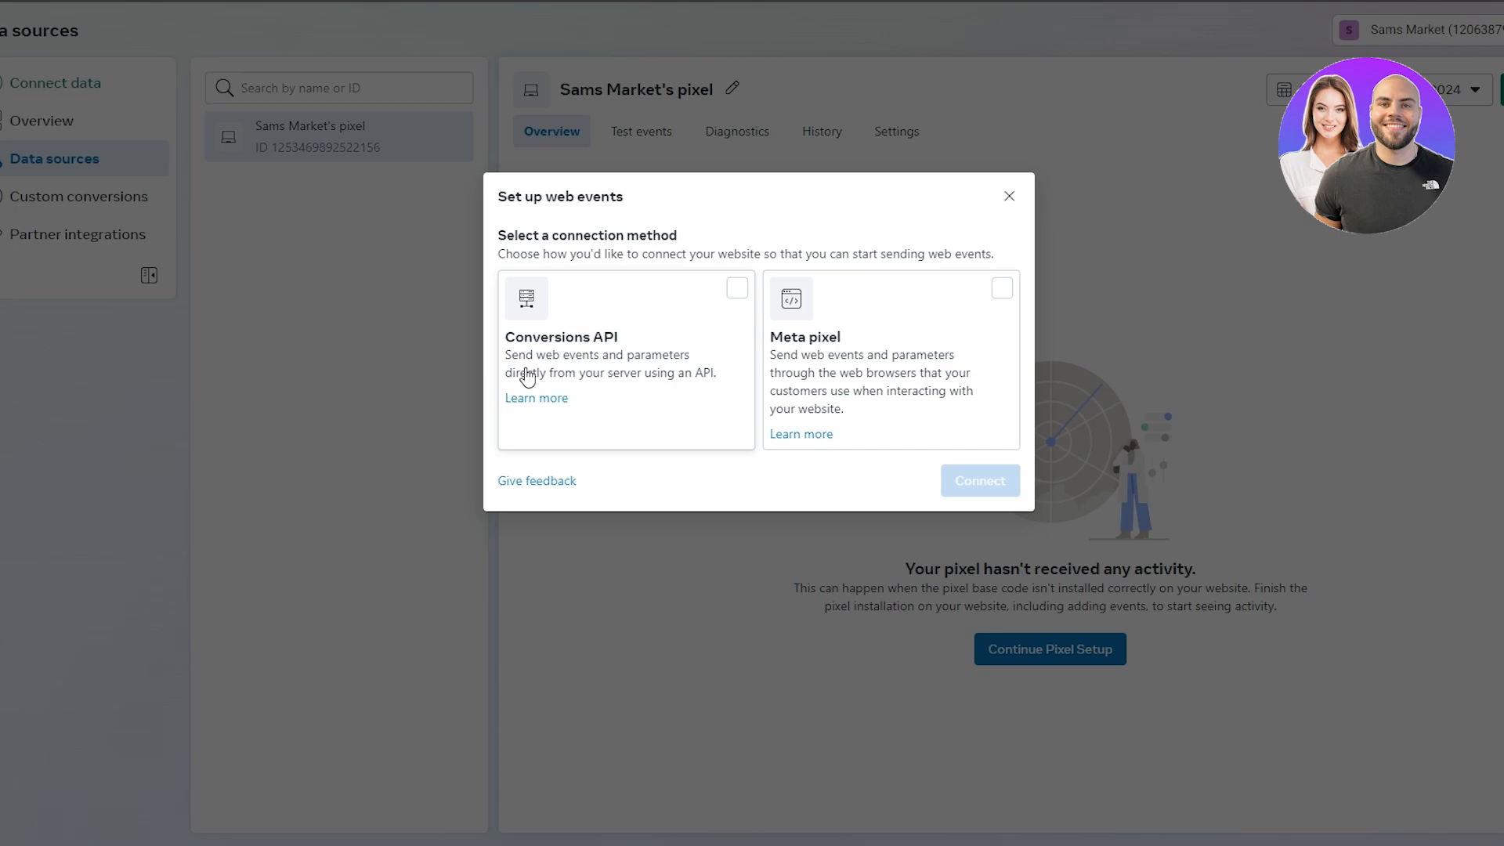
pyautogui.click(988, 357)
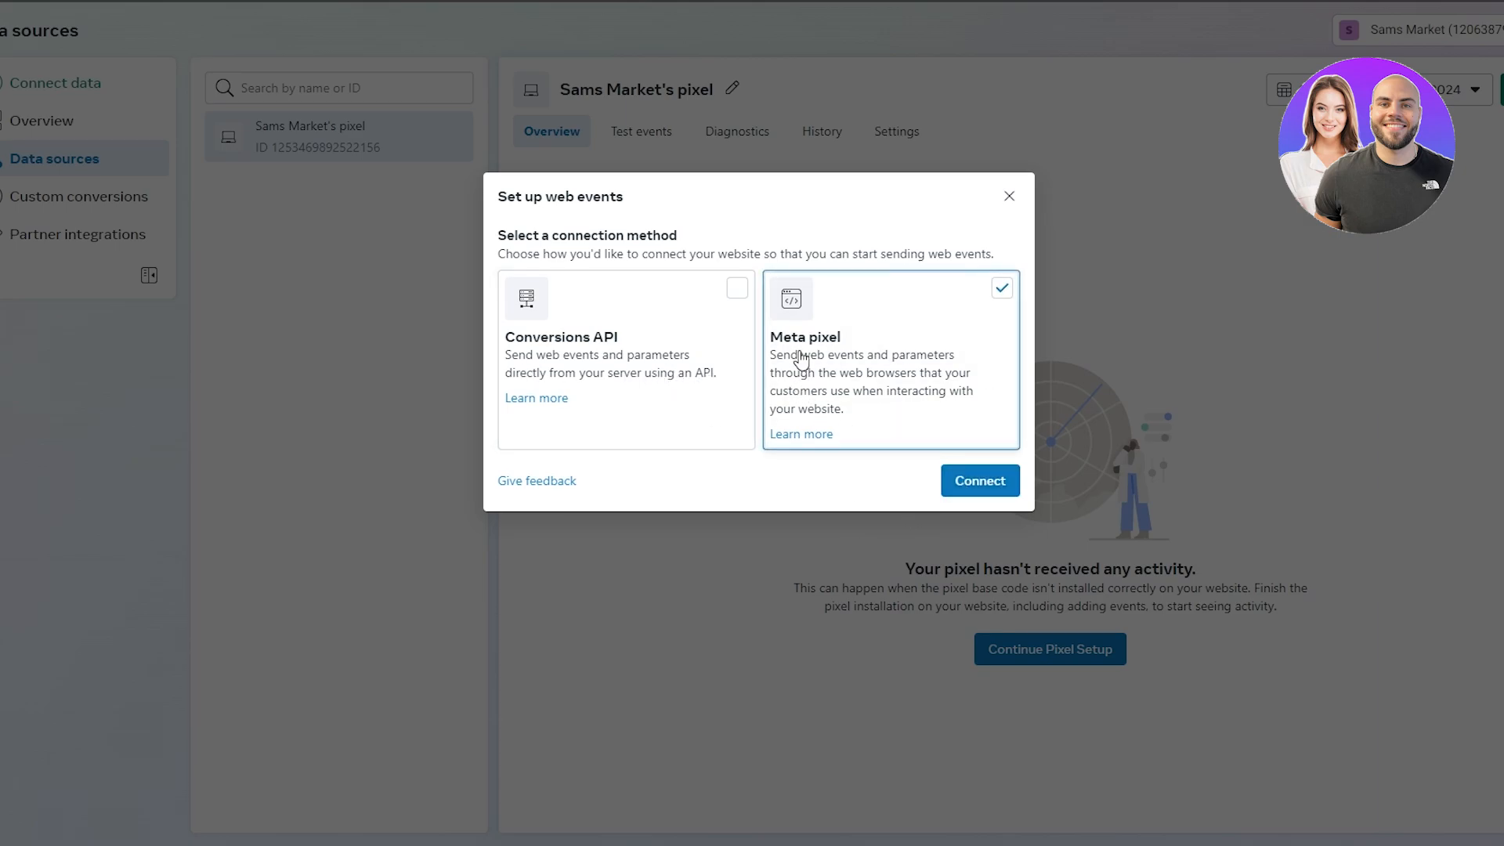
pyautogui.click(979, 489)
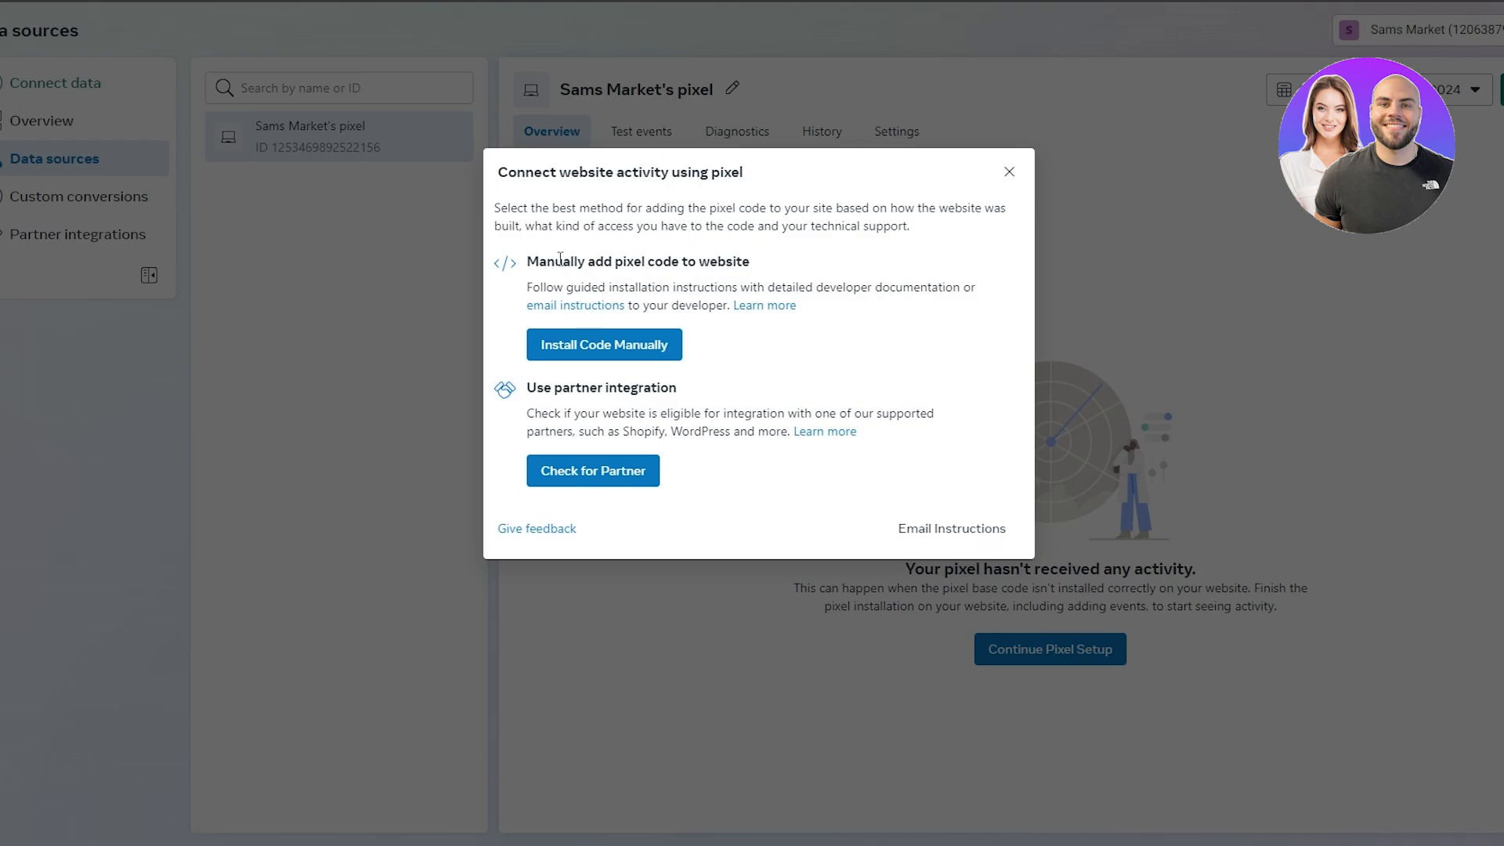
pyautogui.moveTo(561, 258); pyautogui.dragTo(756, 267)
pyautogui.moveTo(536, 413); pyautogui.dragTo(634, 387)
pyautogui.click(999, 174)
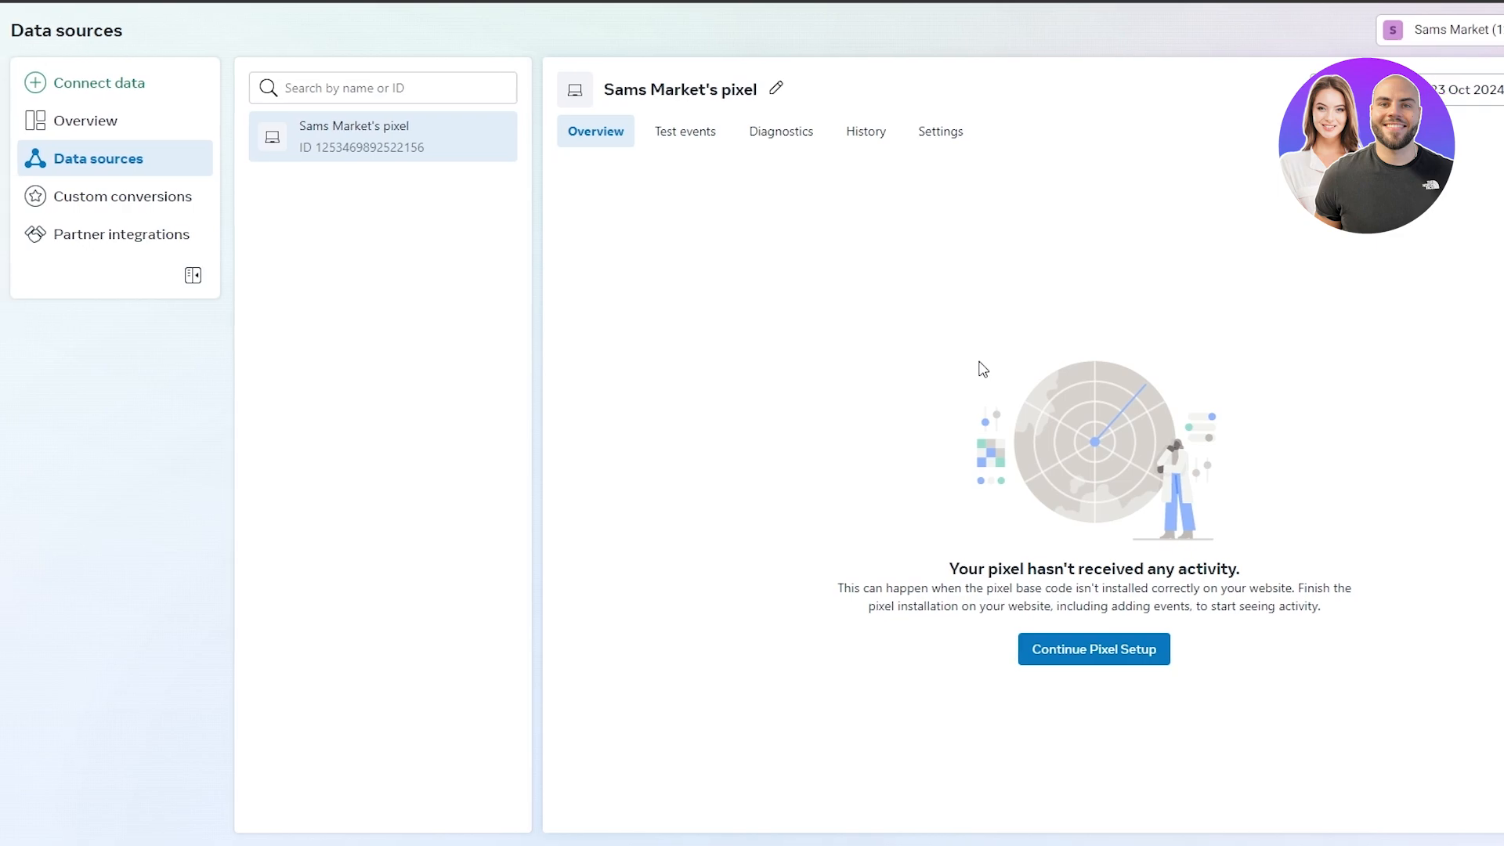